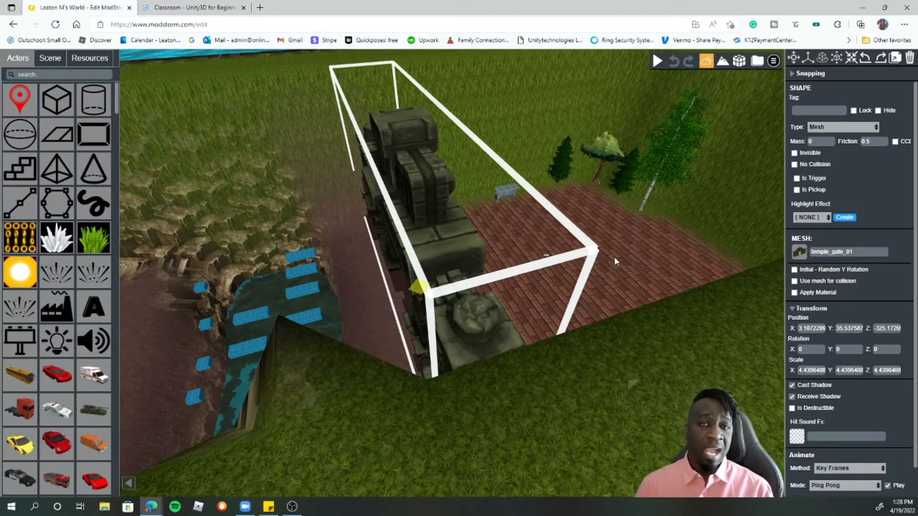
Expand the Action group in the project resources to view its existing actions
left_click_drag(614, 258, 673, 238)
left_click_drag(615, 239, 587, 248)
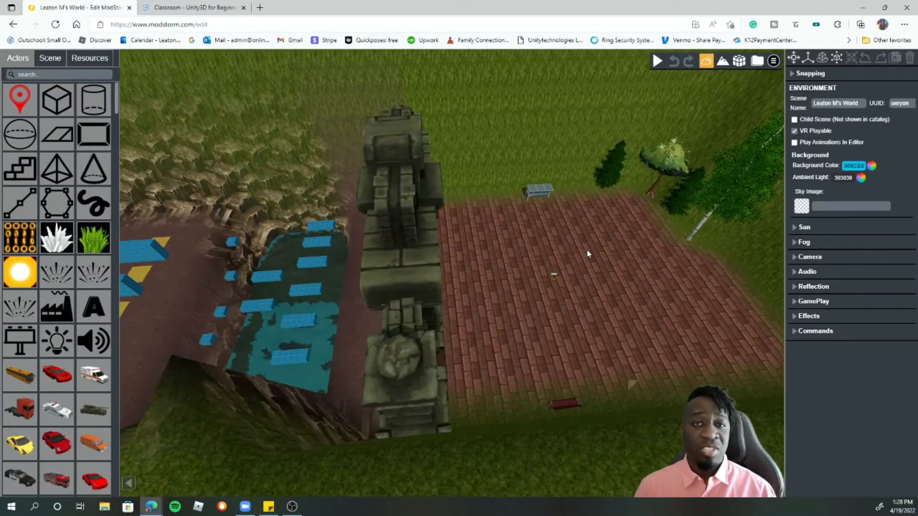
left_click(94, 60)
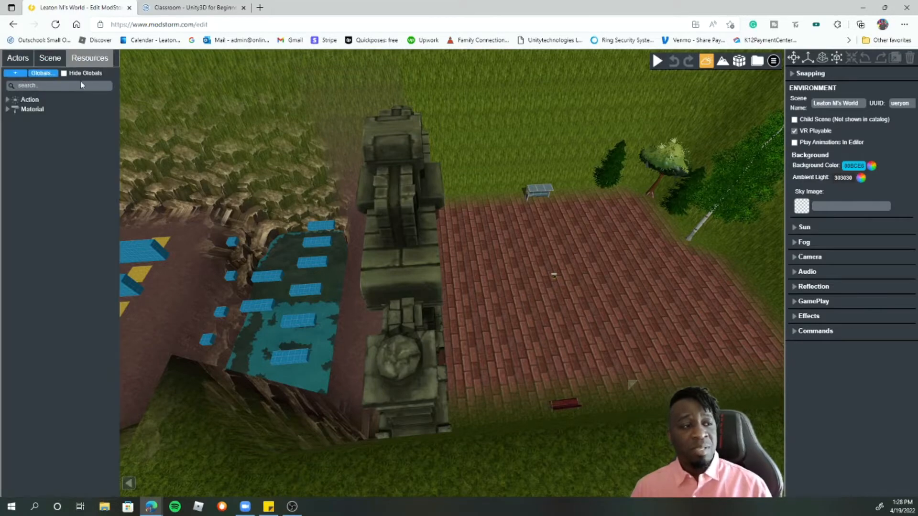
left_click(10, 102)
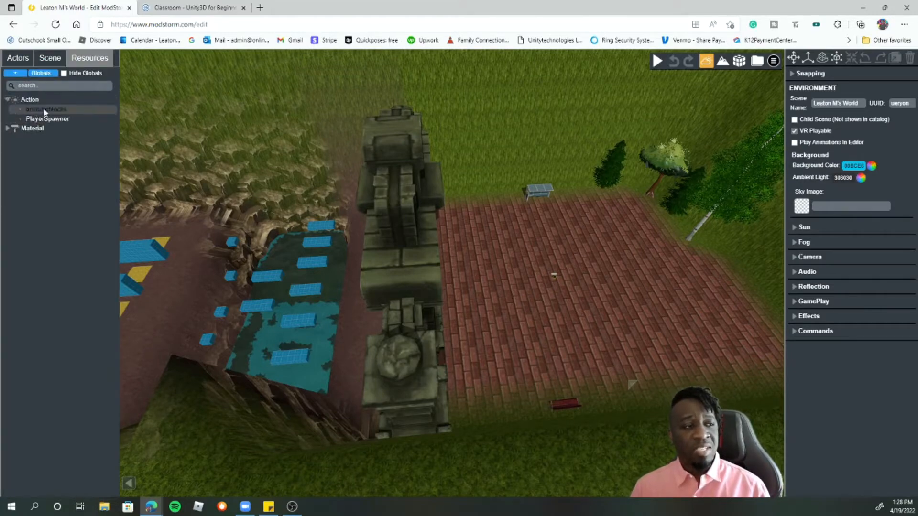
Check the tags of the player spawn on the brick plaza and the start block over the water
left_click_drag(559, 256, 491, 237)
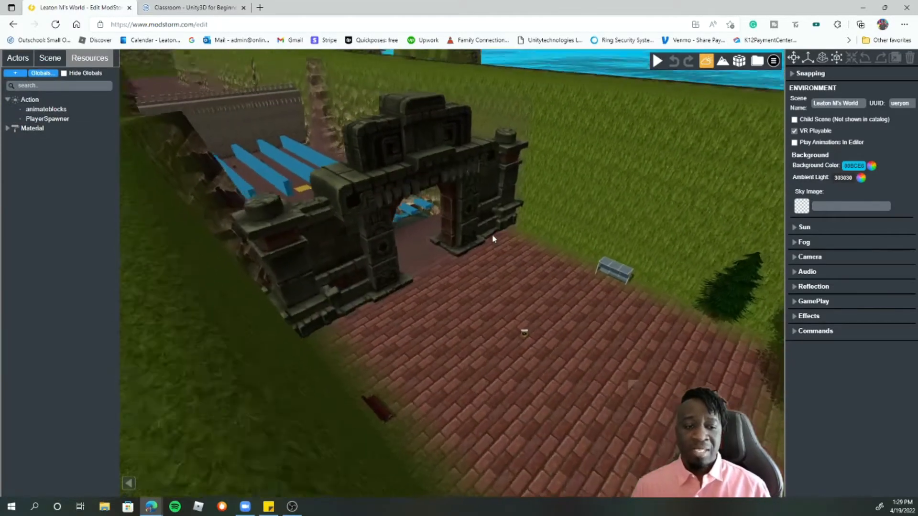
left_click(523, 340)
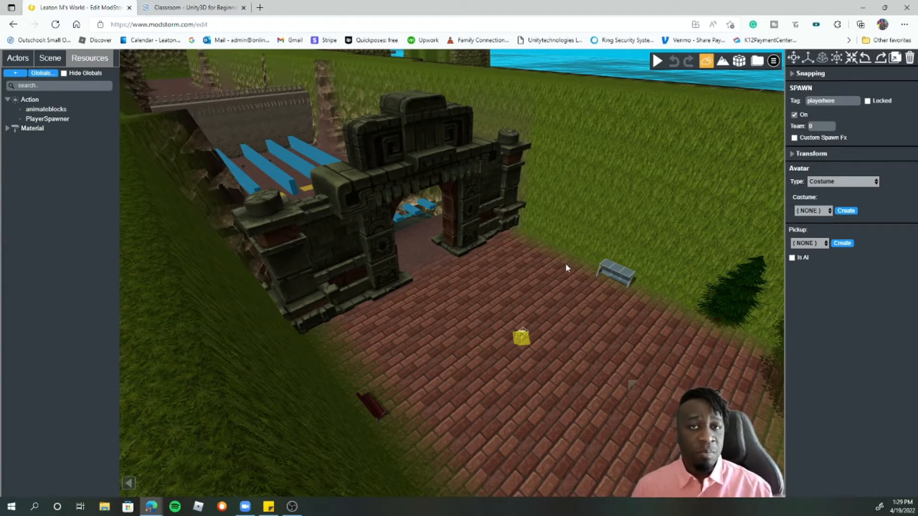
left_click(845, 100)
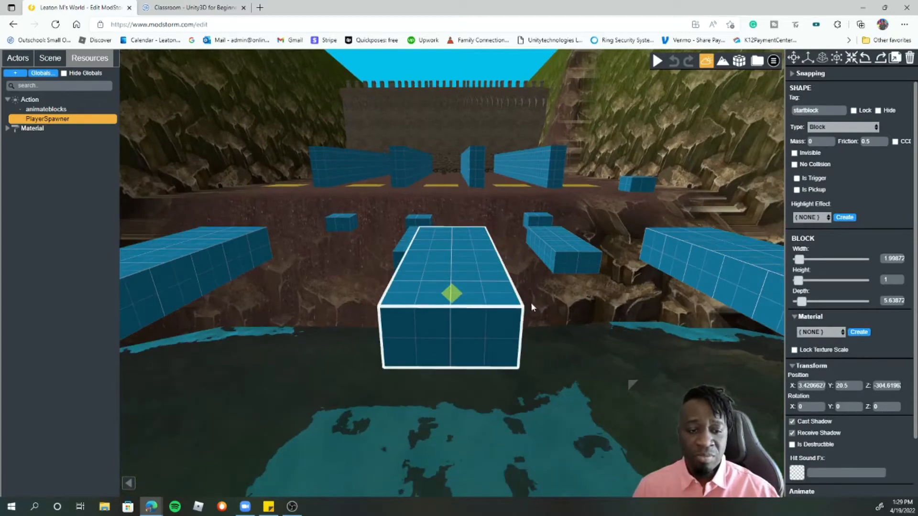
Look over the obstacle course from the floating blocks on the water to the lanes before the castle wall
left_click_drag(522, 299, 435, 181)
left_click(414, 124)
left_click_drag(547, 246, 521, 231)
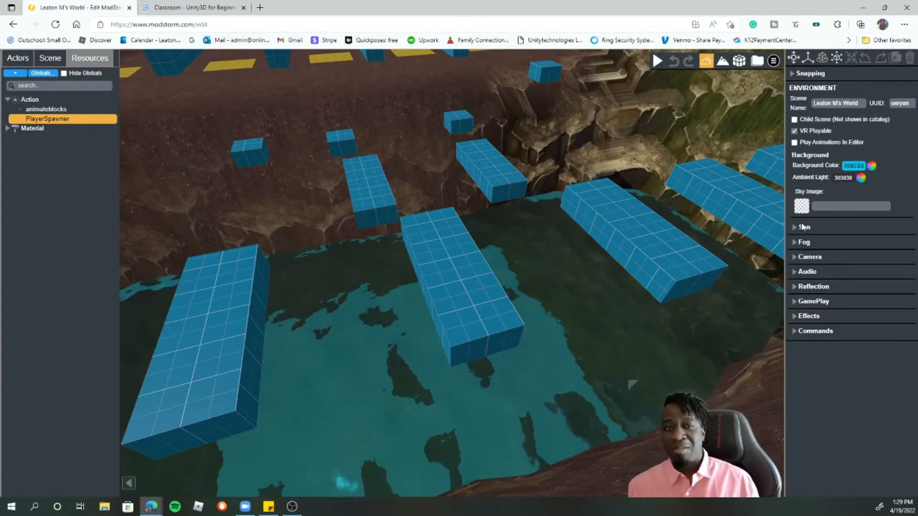
left_click_drag(525, 168, 575, 367)
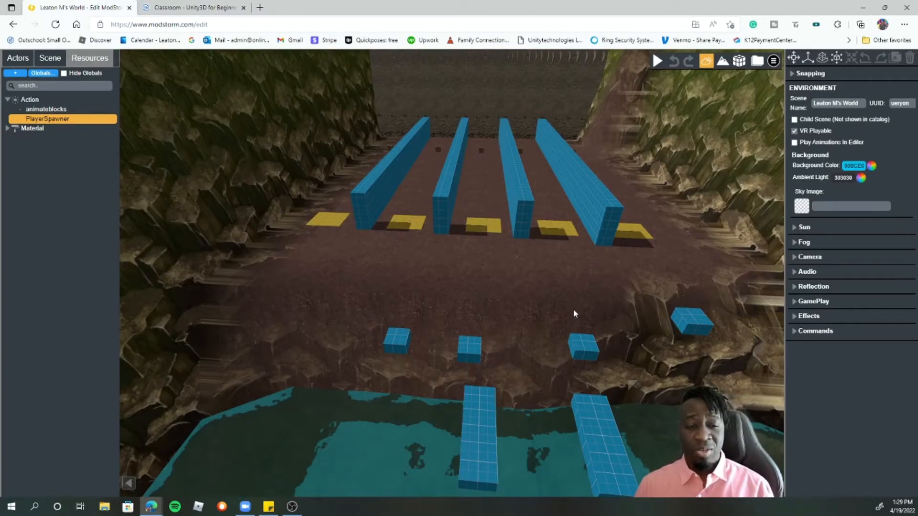
mouse_move(512, 282)
left_mouse_down()
mouse_move(495, 281)
mouse_move(522, 285)
left_mouse_up()
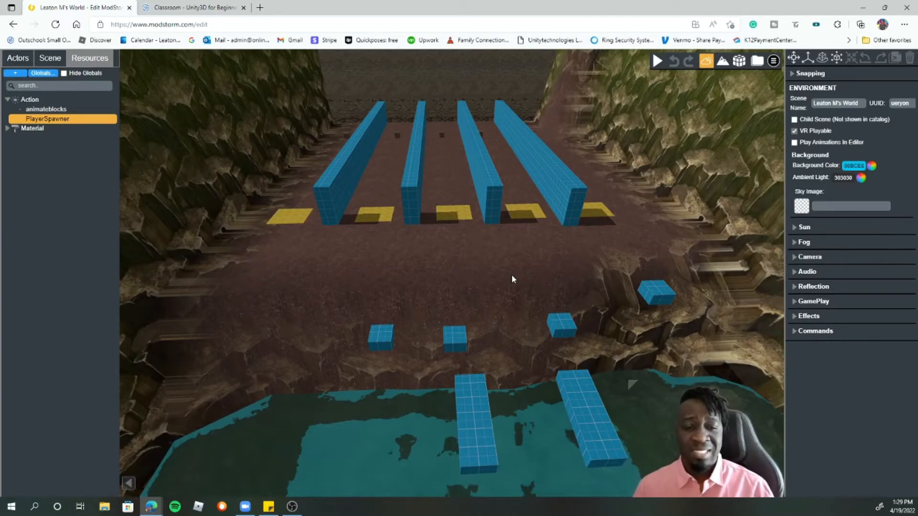
mouse_move(511, 275)
left_mouse_down()
mouse_move(489, 259)
mouse_move(510, 254)
mouse_move(514, 264)
left_mouse_up()
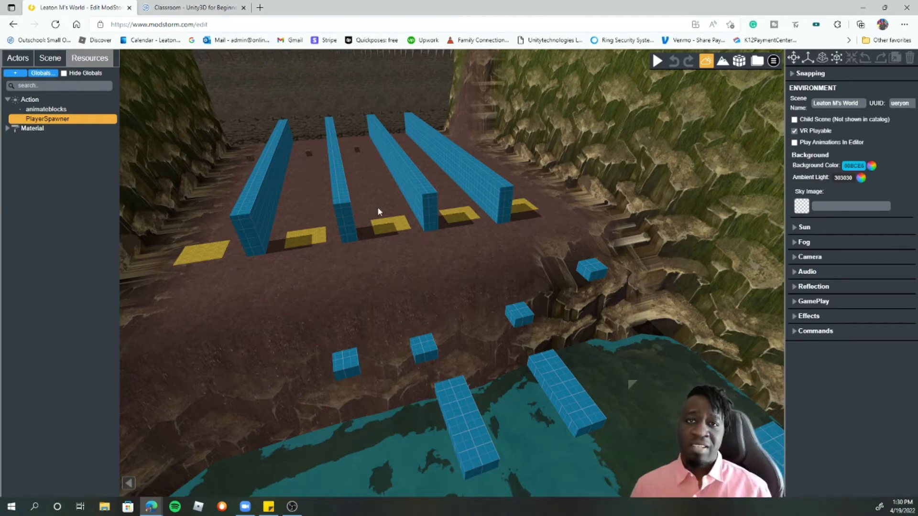
left_click_drag(508, 261, 468, 271)
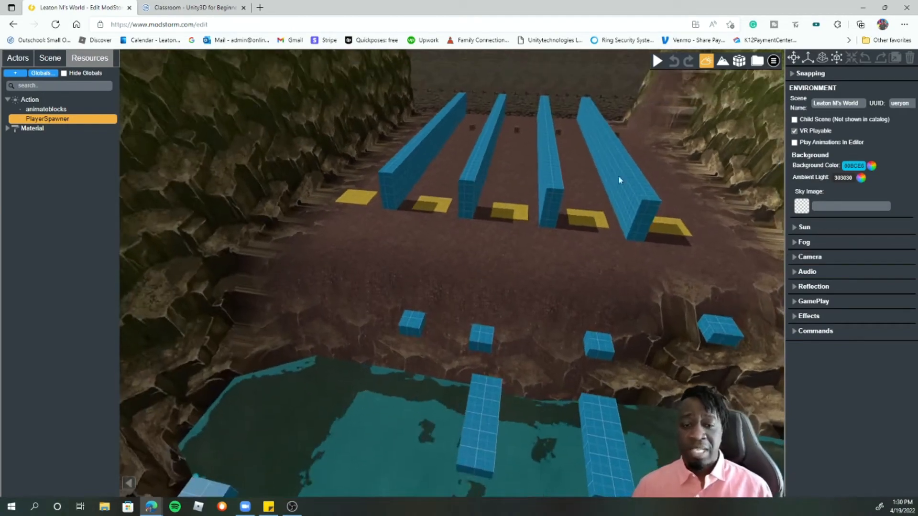
Inspect the castle wall sections at the end of the lanes and check their tags
left_click_drag(524, 252, 506, 225)
left_click(434, 229)
left_click(467, 179)
left_click(434, 177)
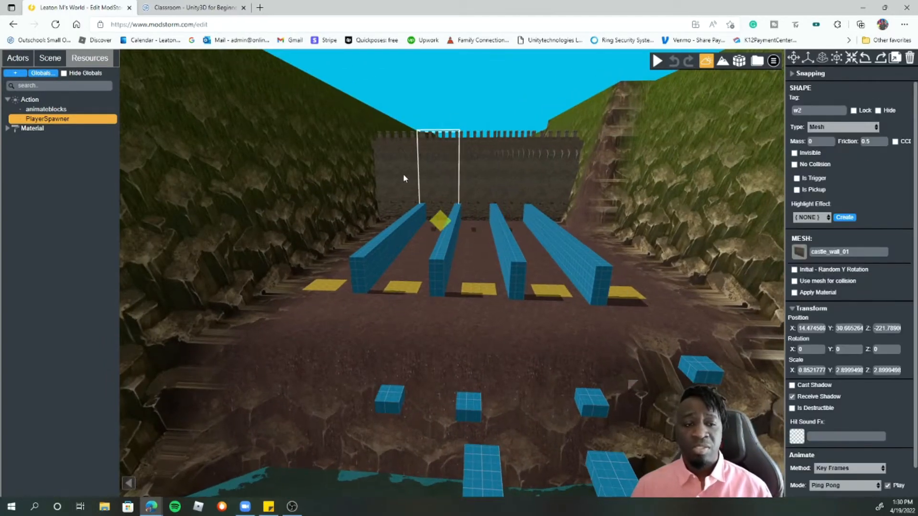
left_click(403, 176)
double_click(436, 176)
left_click(602, 286)
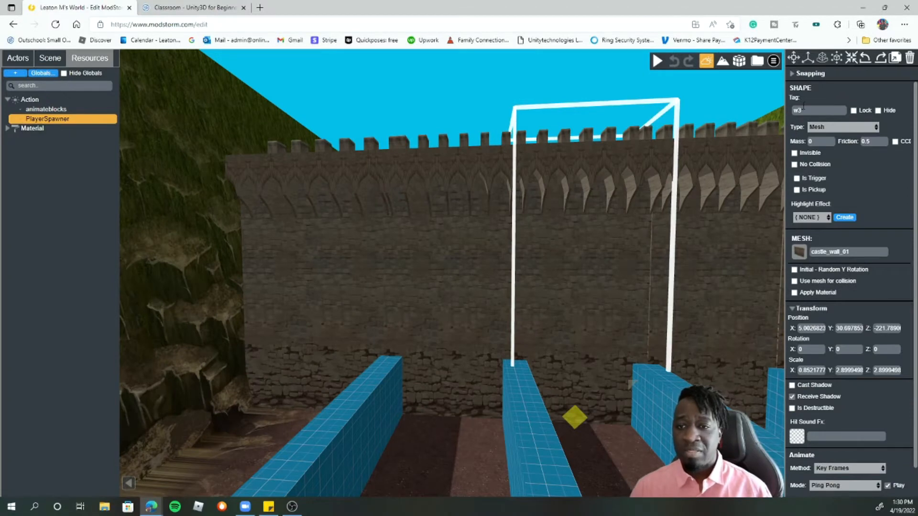
Lower wall section w3 along its vertical axis to open the passage, and raise it back in line with its neighbours
left_click(807, 57)
left_click_drag(578, 232, 581, 402)
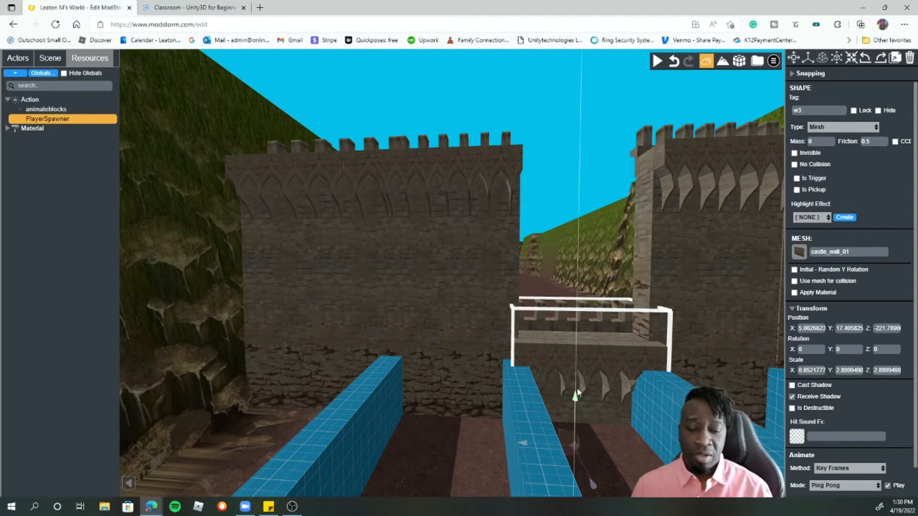
left_click_drag(576, 393, 583, 219)
left_click_drag(591, 274, 570, 361)
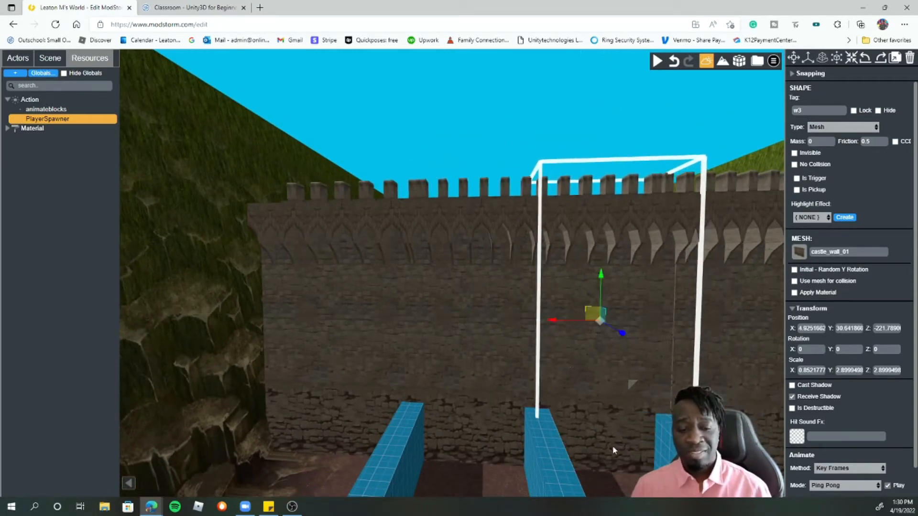
Examine the wooden crates standing in the lanes between the long blue blocks
mouse_move(612, 449)
left_mouse_down()
mouse_move(667, 509)
mouse_move(717, 502)
mouse_move(622, 435)
left_mouse_up()
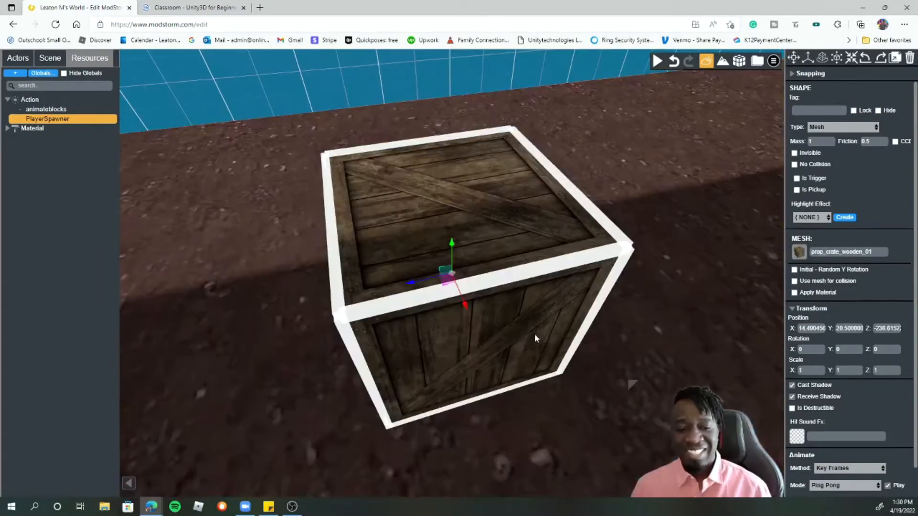
left_click_drag(534, 333, 542, 306)
left_click_drag(574, 248, 614, 145)
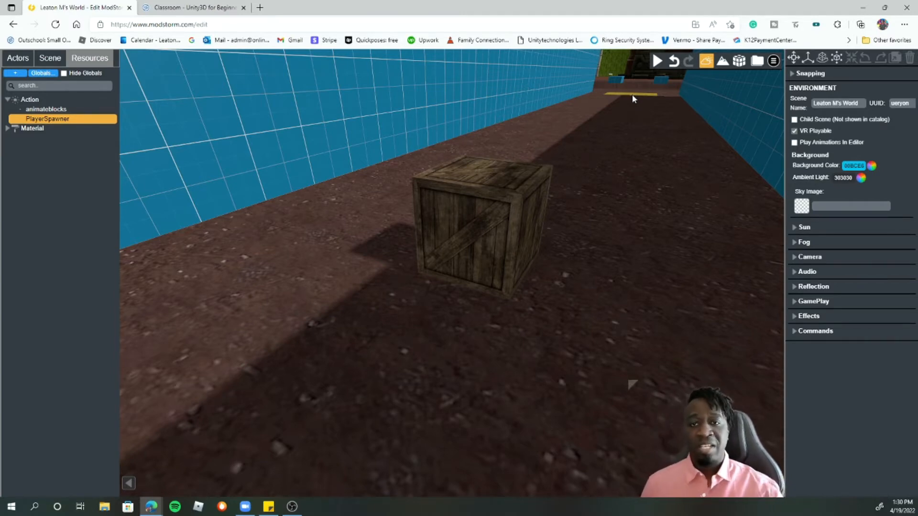
scroll(619, 140, "down", 1)
scroll(619, 144, "down", 2)
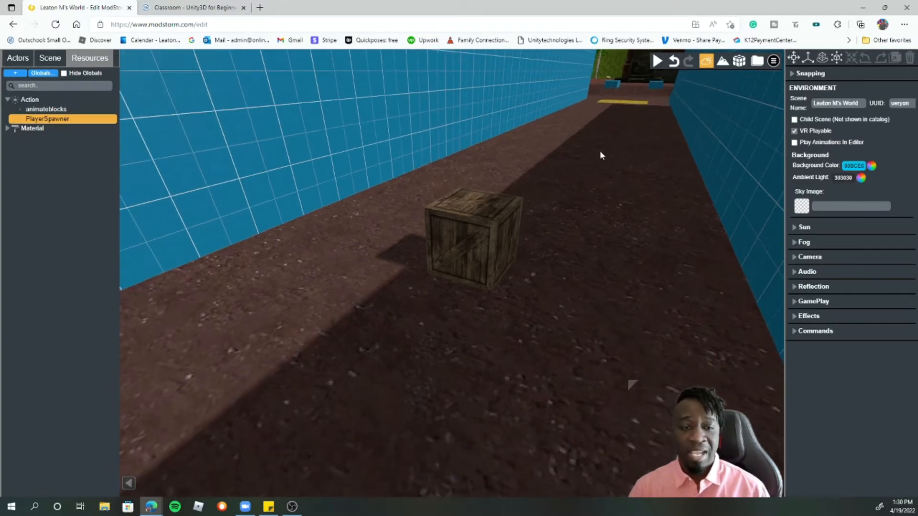
left_click_drag(591, 177, 441, 186)
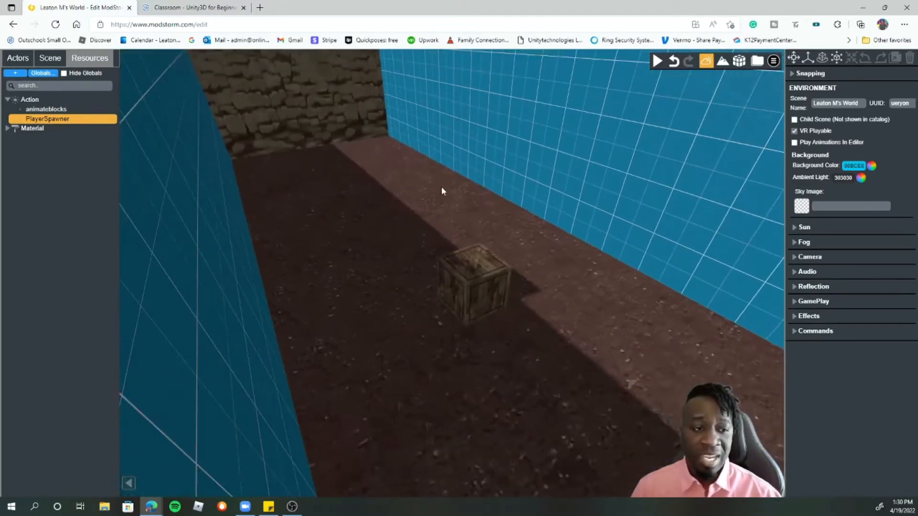
scroll(443, 186, "down", 4)
scroll(448, 186, "down", 5)
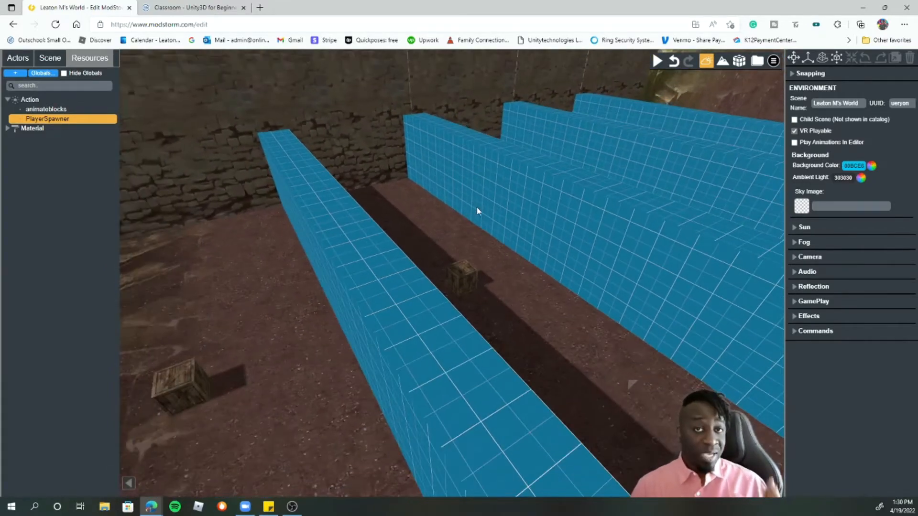
left_click_drag(480, 234, 623, 208)
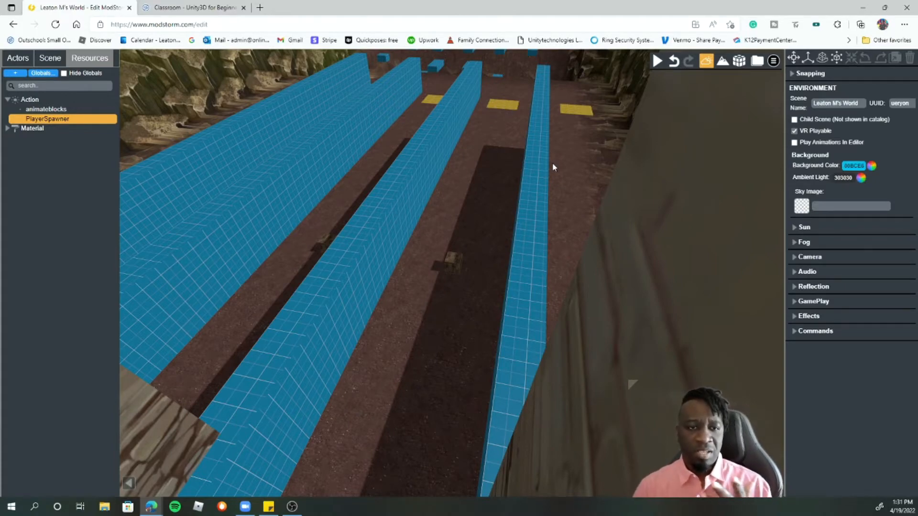
left_click_drag(552, 163, 591, 166)
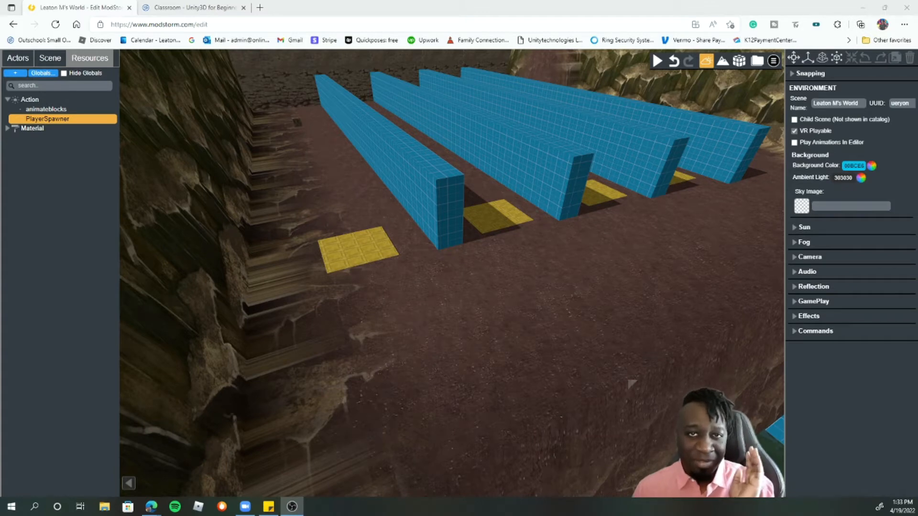
Check the tags of the yellow floor tiles at the lane entrances one by one
left_click(345, 242)
left_click(487, 221)
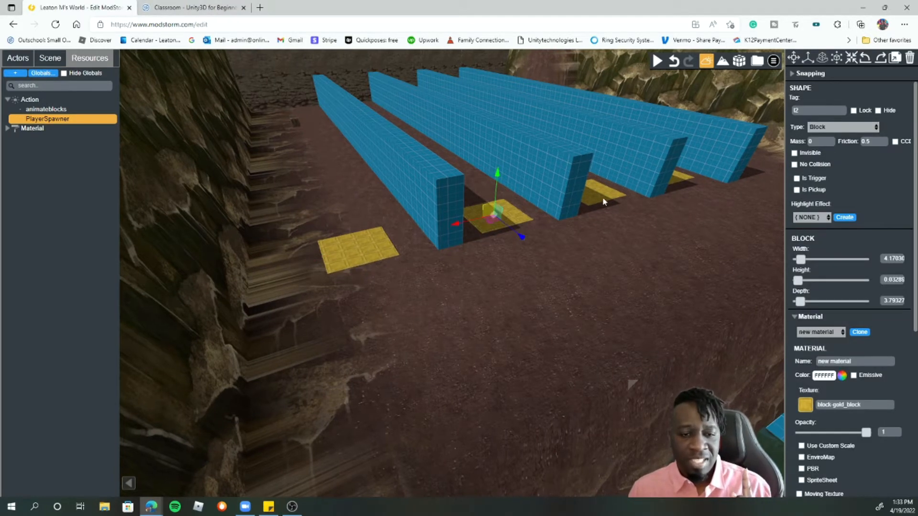
left_click(603, 202)
left_click(347, 253)
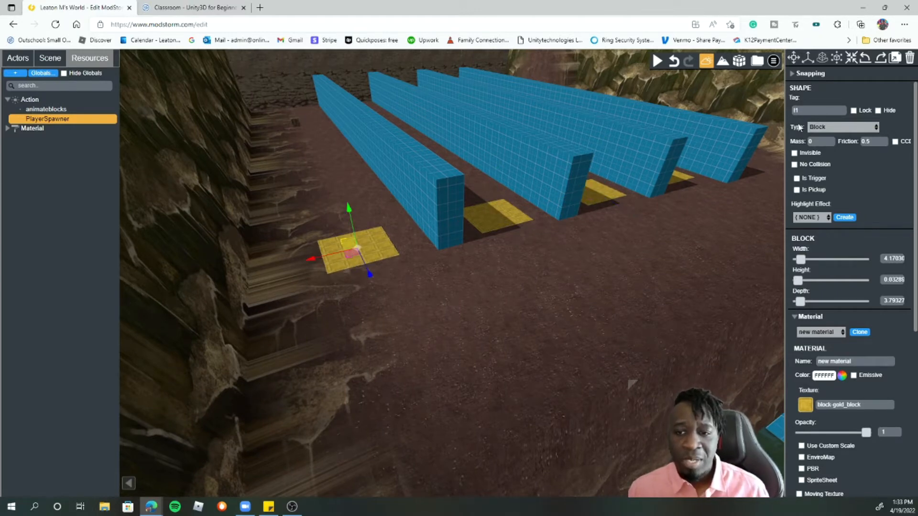
left_click(804, 111)
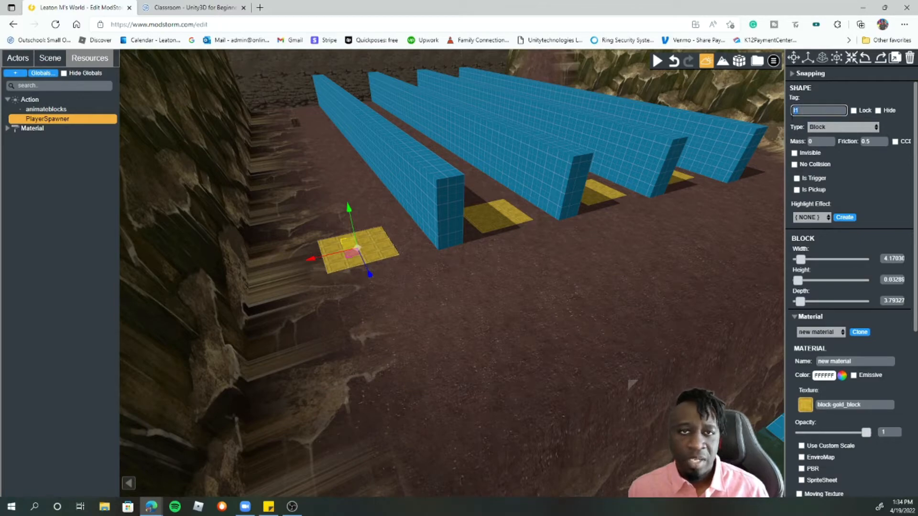
left_click(496, 229)
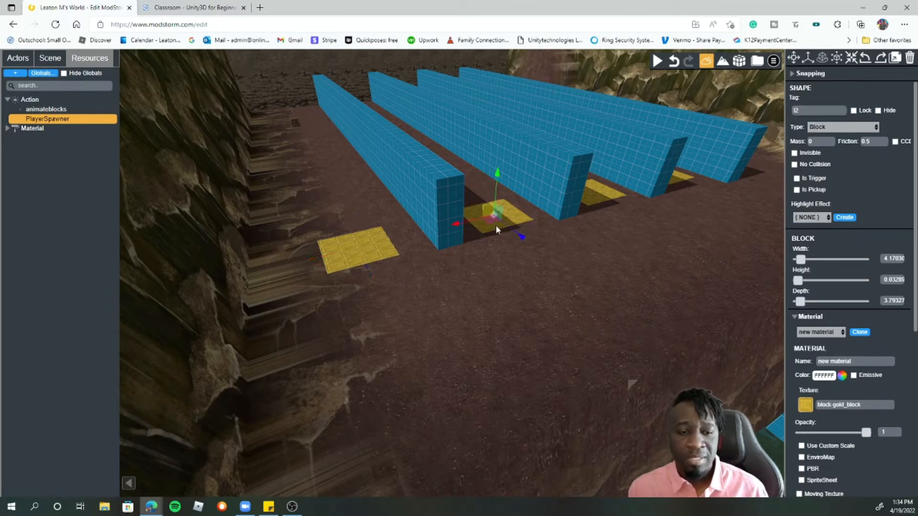
left_click(601, 197)
left_click(668, 217)
Check the tags of the castle wall sections one after another, starting with w1
left_click_drag(668, 218, 750, 190)
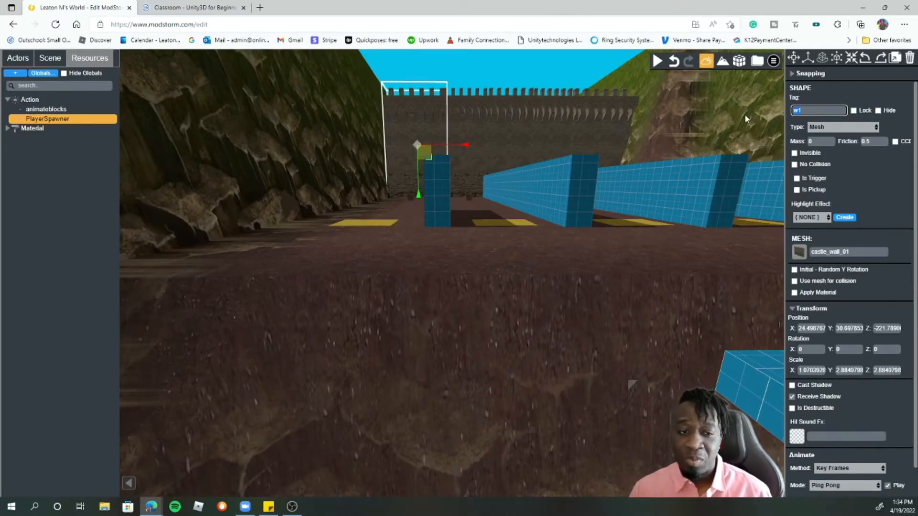
left_click(482, 124)
left_click(513, 123)
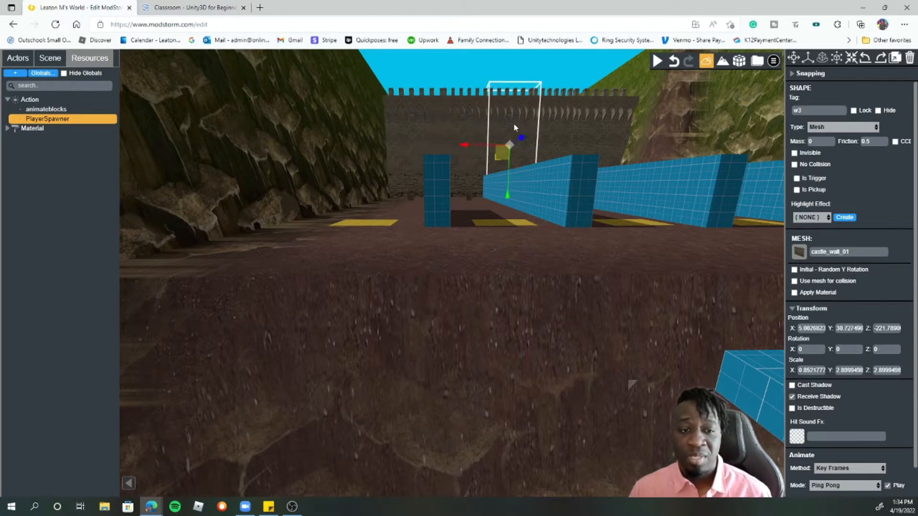
left_click(561, 121)
left_click(597, 123)
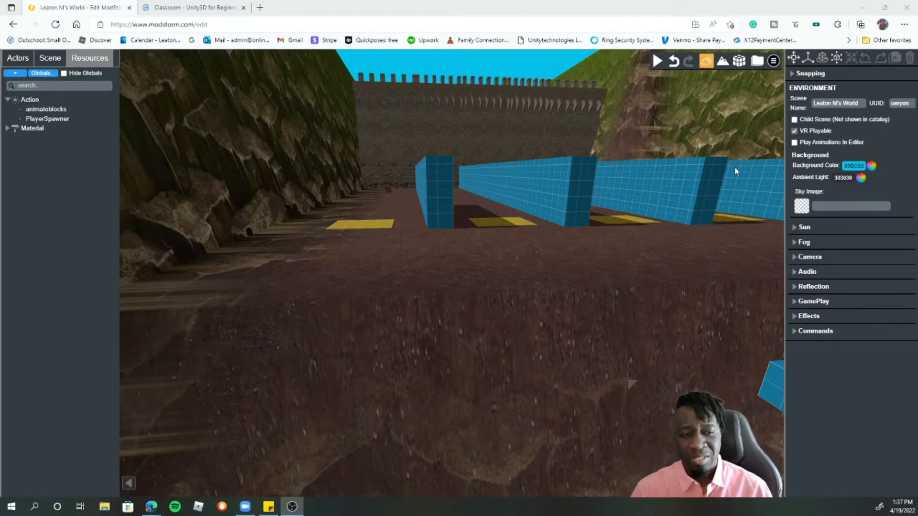
Compare the tags of the first two wall sections with those of the first two yellow tiles
left_click(396, 134)
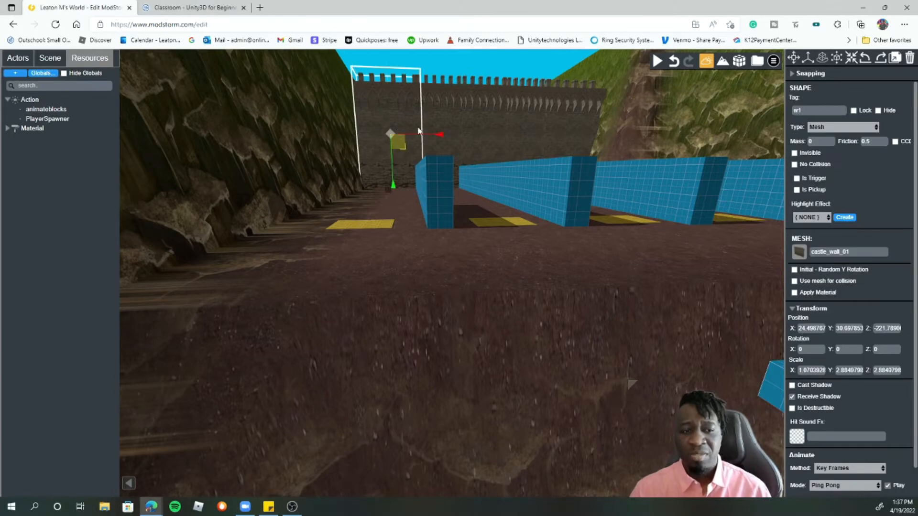
left_click(452, 117)
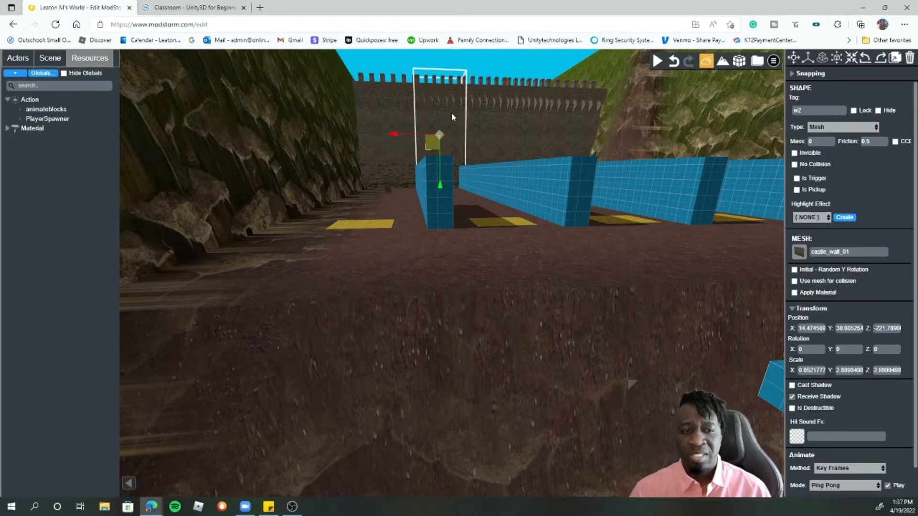
left_click(365, 223)
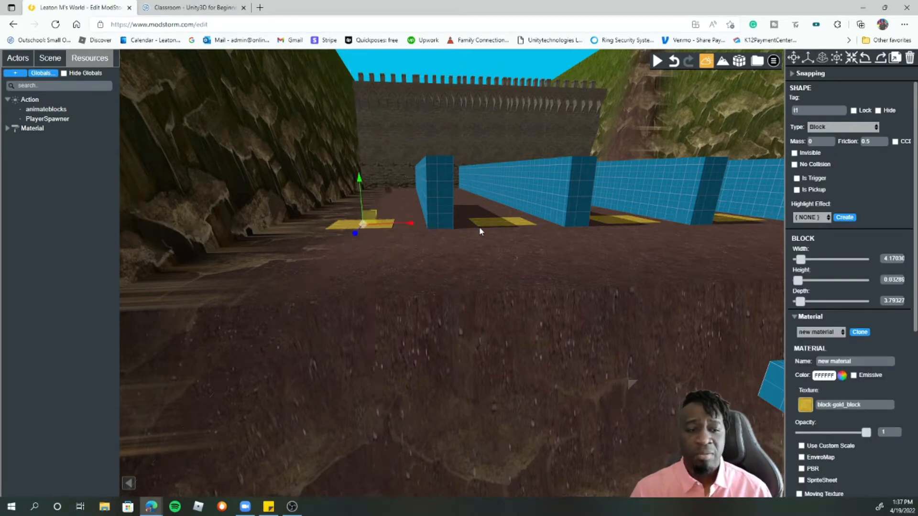
left_click(501, 230)
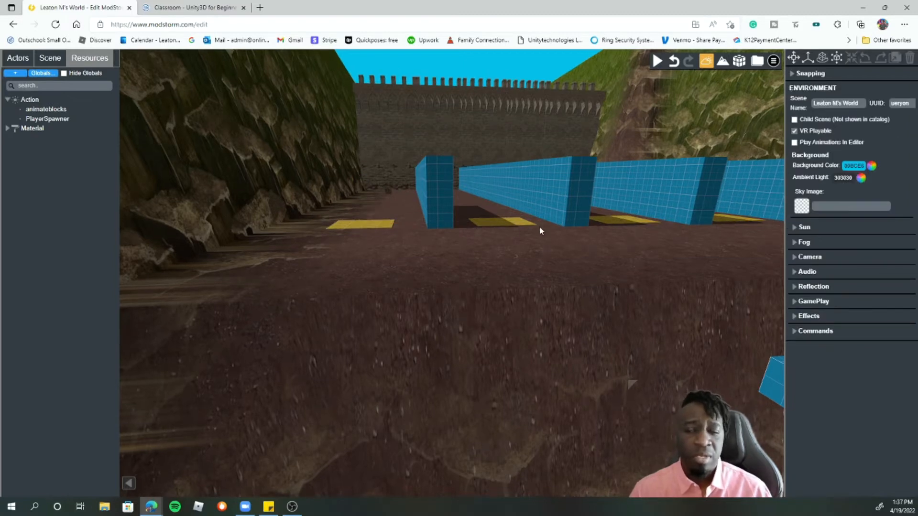
Tag the wooden crate at the far end of the first lane, beside the cliff, as b1
left_click_drag(419, 244, 431, 271)
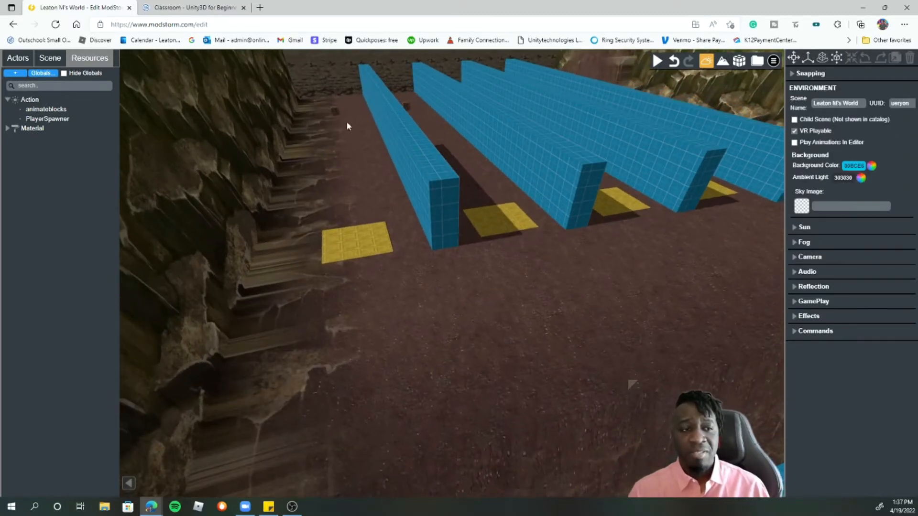
left_click(336, 111)
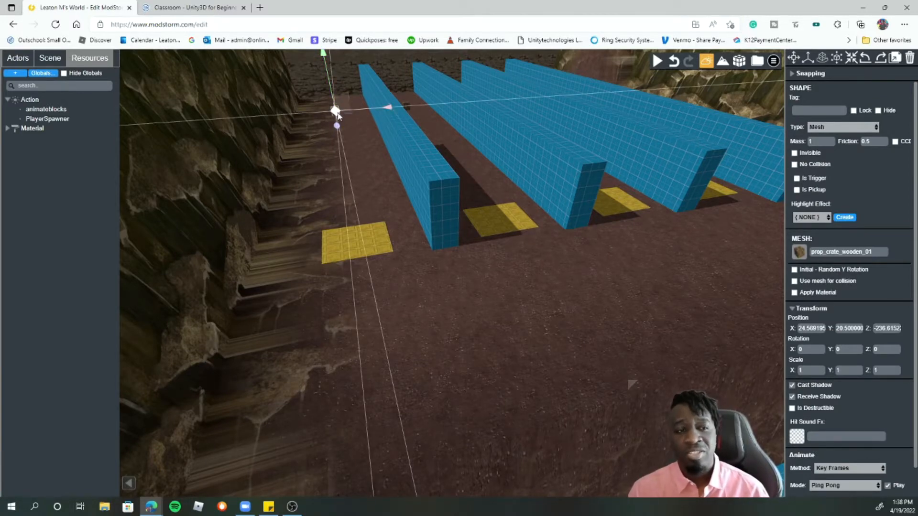
left_click(818, 110)
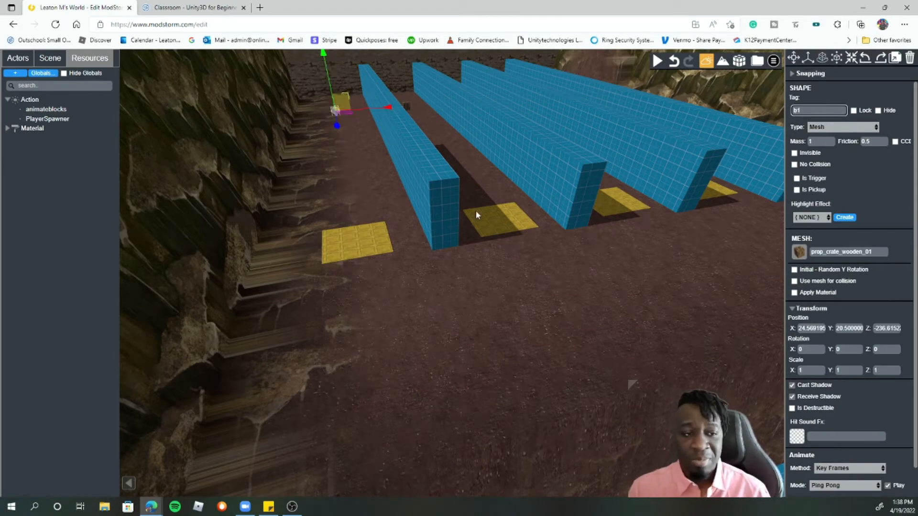
Tag the wooden crate at the far end of the second lane as b2
left_click_drag(475, 211, 454, 202)
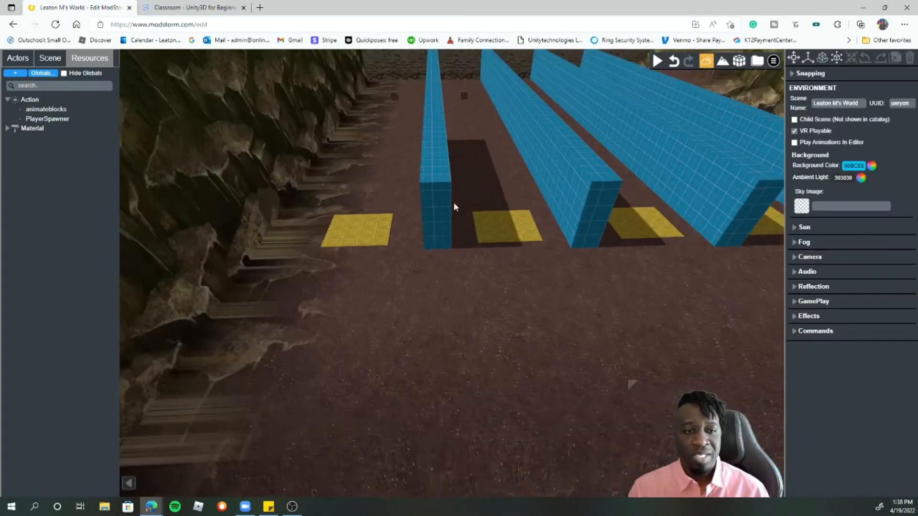
left_click(462, 99)
left_click(817, 109)
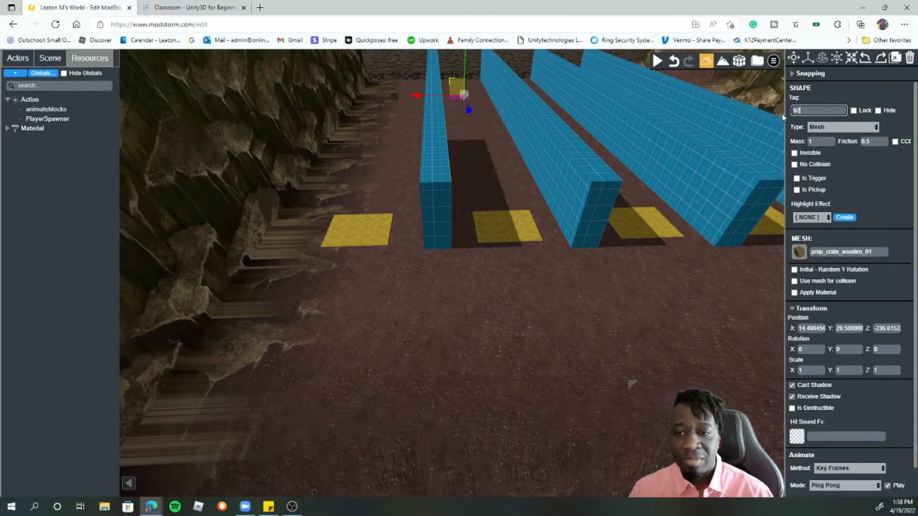
left_click(513, 307)
left_click_drag(497, 328, 514, 300)
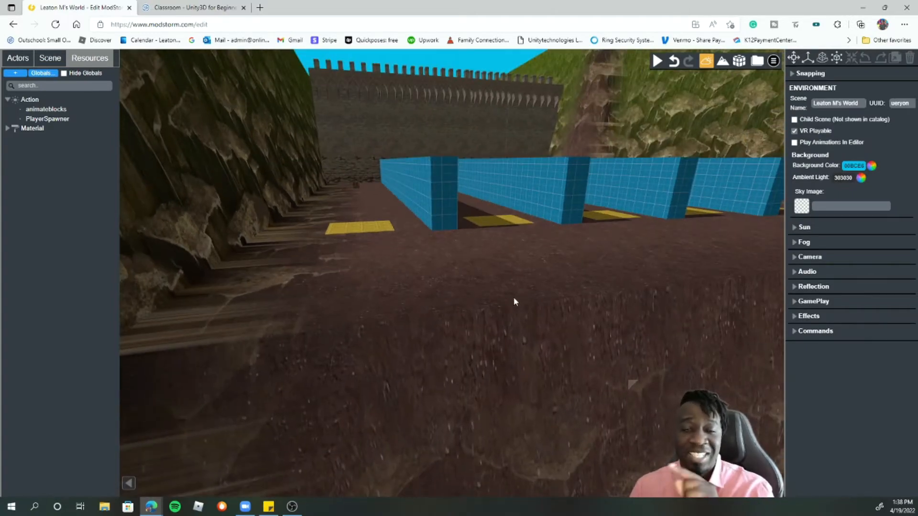
mouse_move(474, 288)
left_mouse_down()
mouse_move(454, 295)
mouse_move(467, 294)
left_mouse_up()
left_click(18, 58)
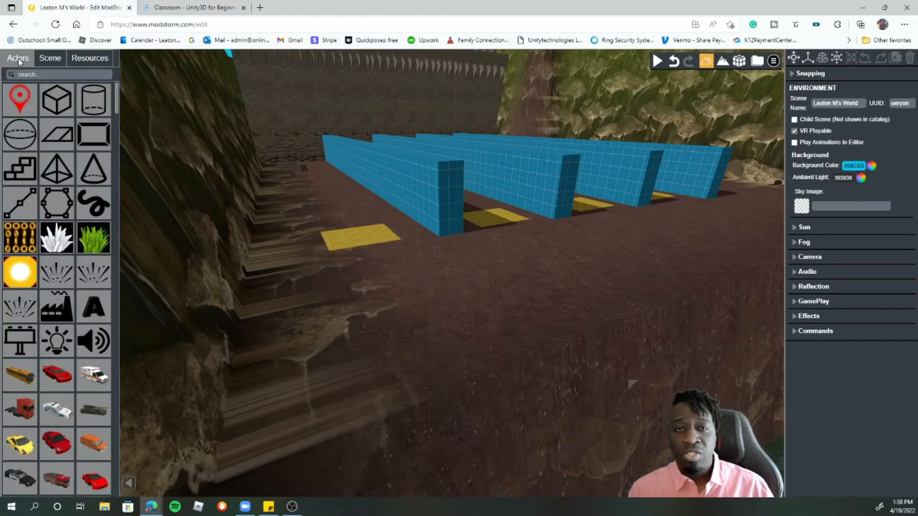
left_click(44, 59)
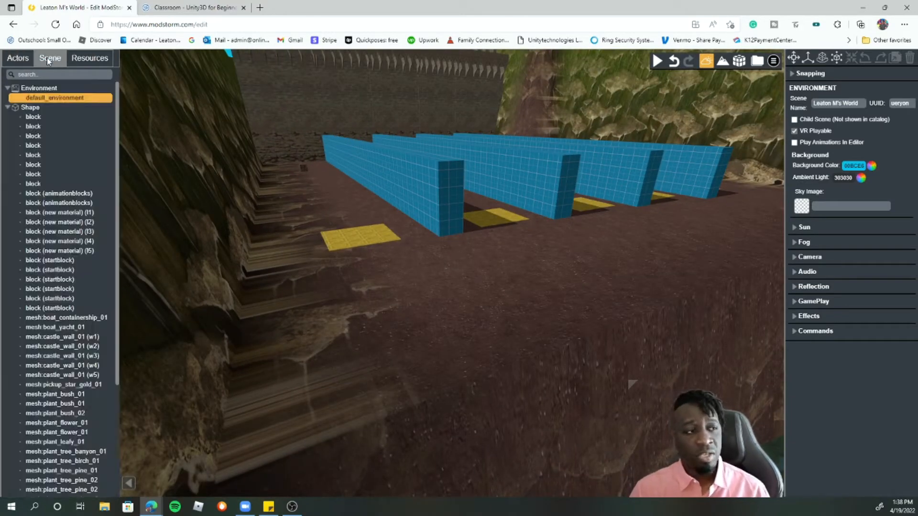
left_click(88, 59)
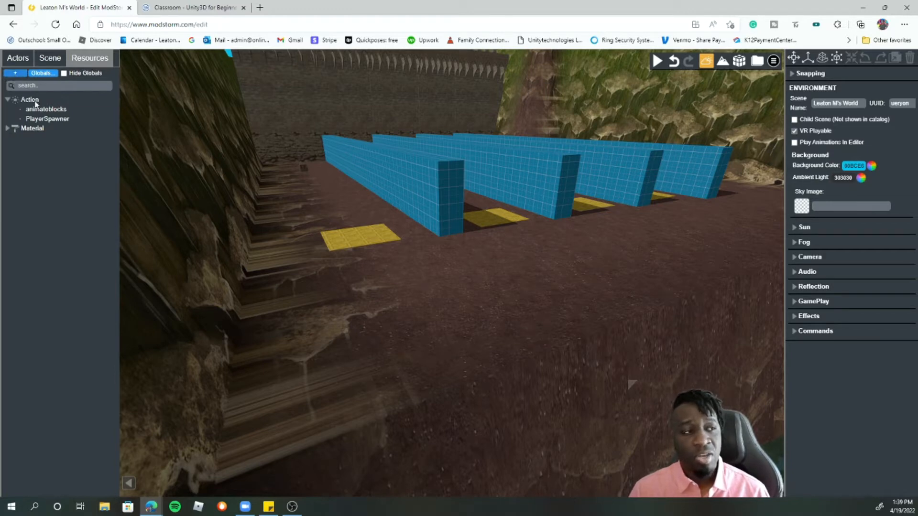
left_click(8, 100)
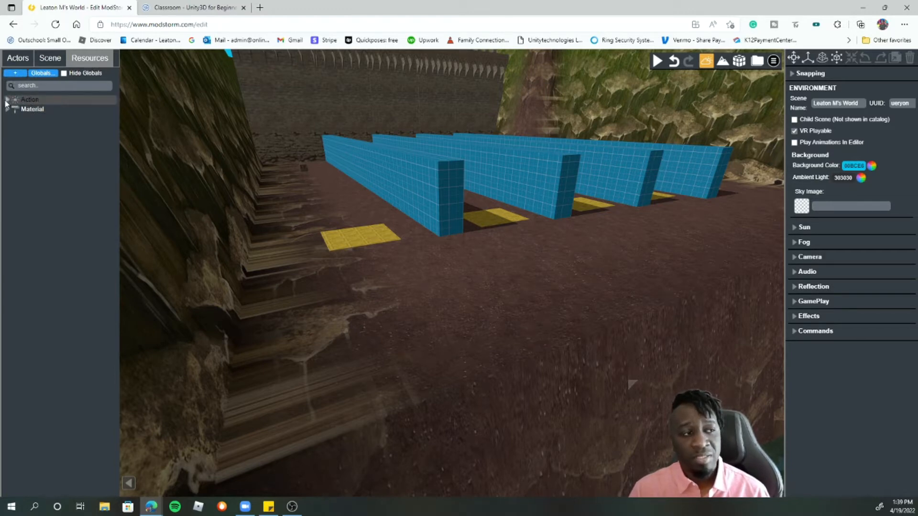
left_click(7, 99)
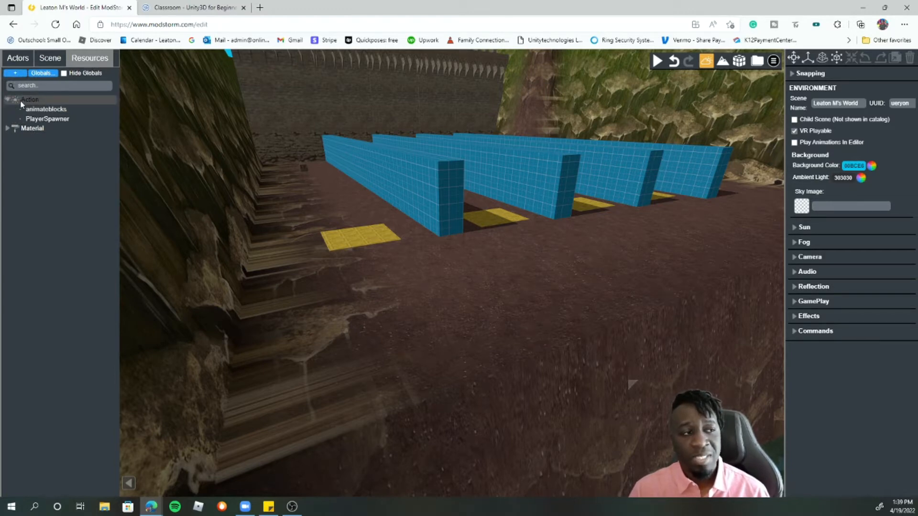
Create a new action resource and name it oneZone
left_click(17, 75)
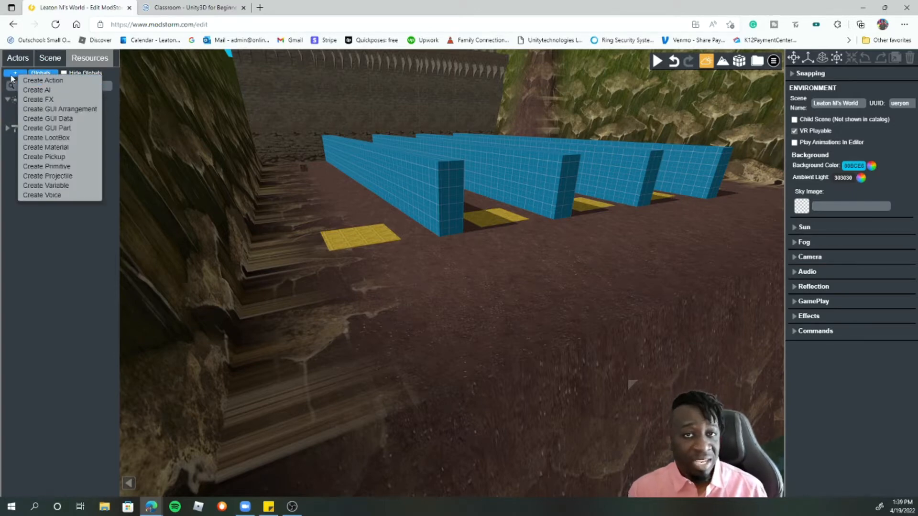
left_click(49, 82)
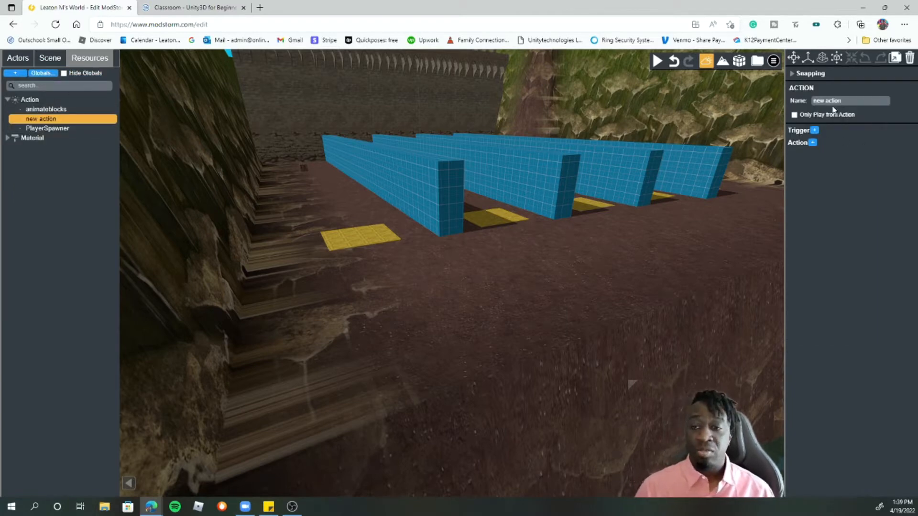
left_click_drag(842, 100, 805, 101)
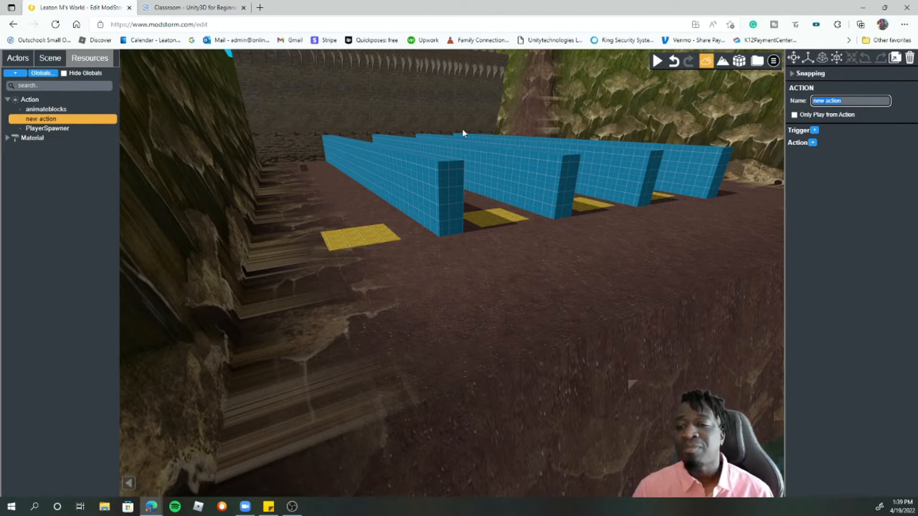
left_click(853, 101)
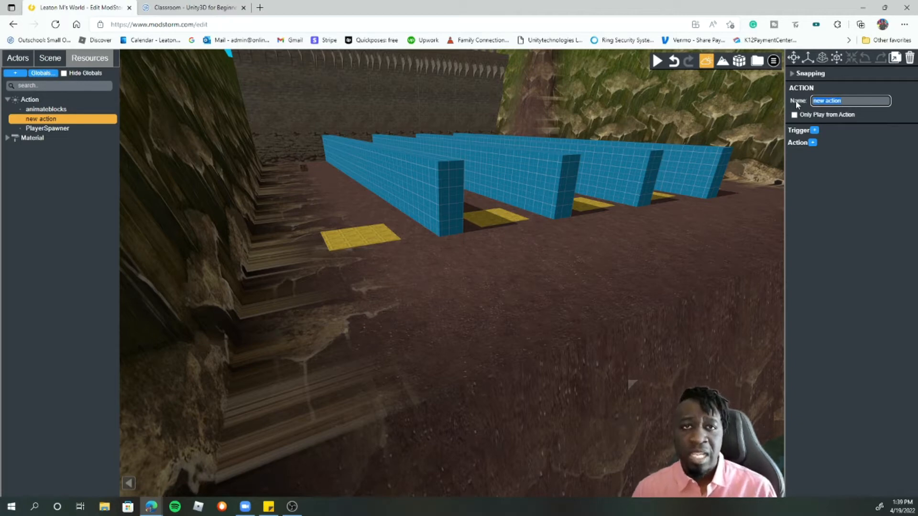
type("on")
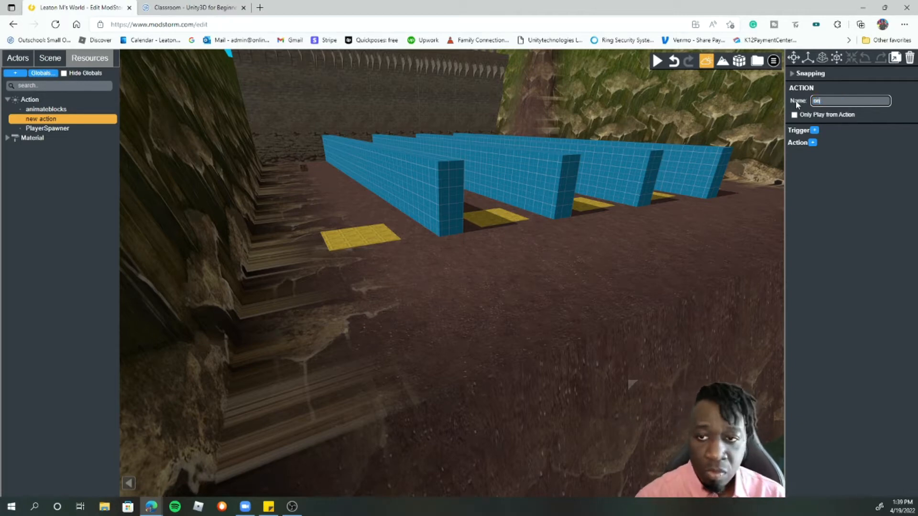
type("eZone")
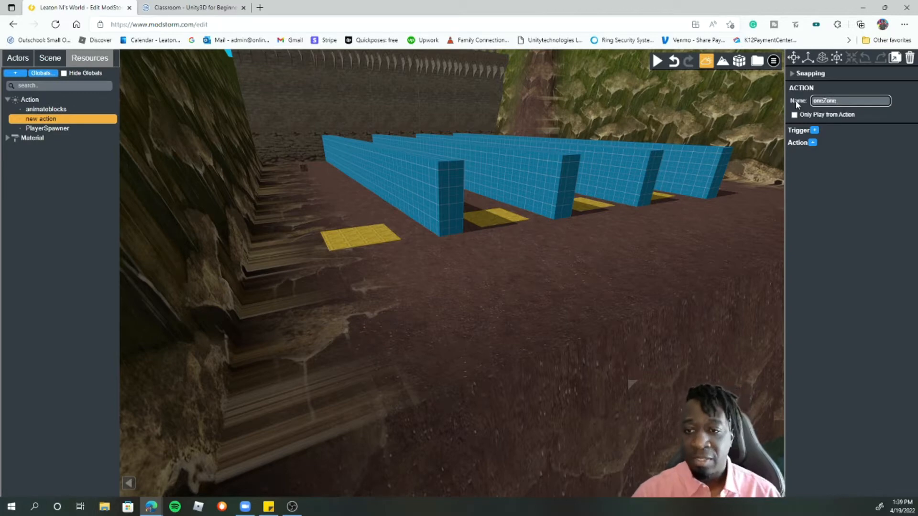
key("Return")
Check the tags of the first castle wall section, the first yellow tile and the first wooden crate
left_click(814, 130)
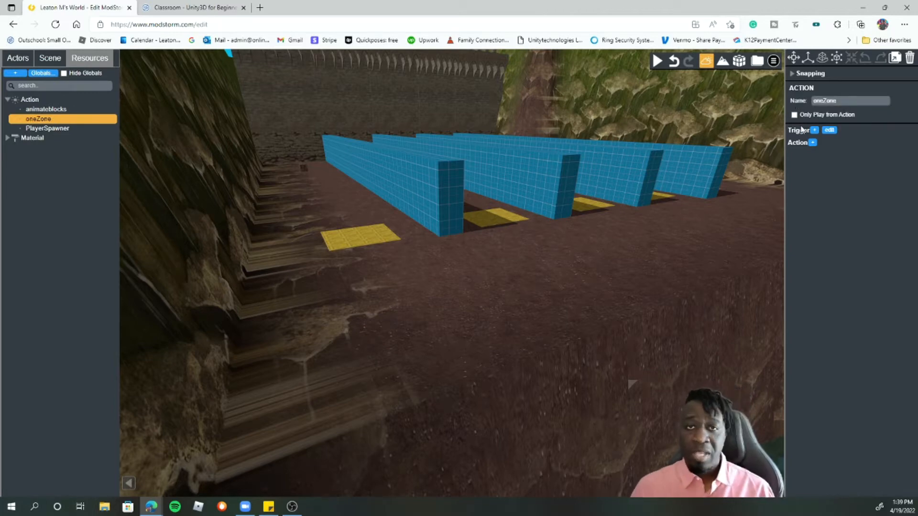
left_click(813, 142)
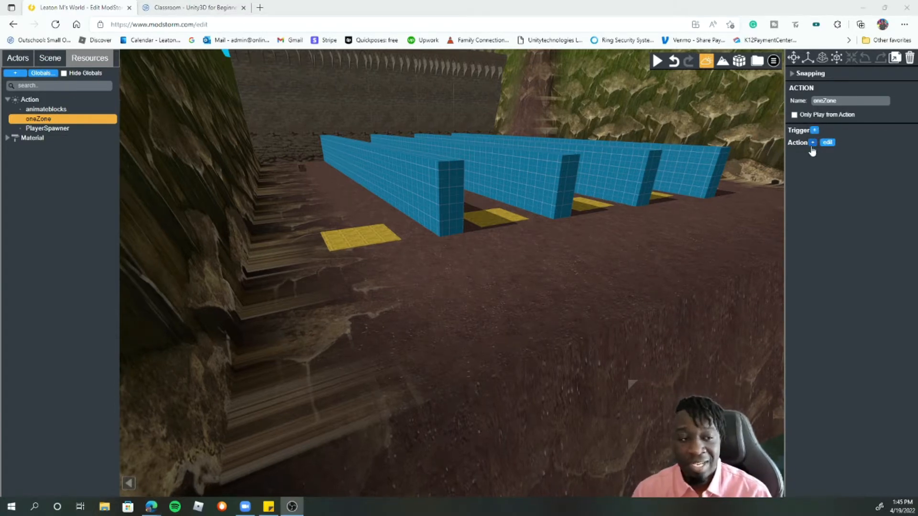
left_click(286, 96)
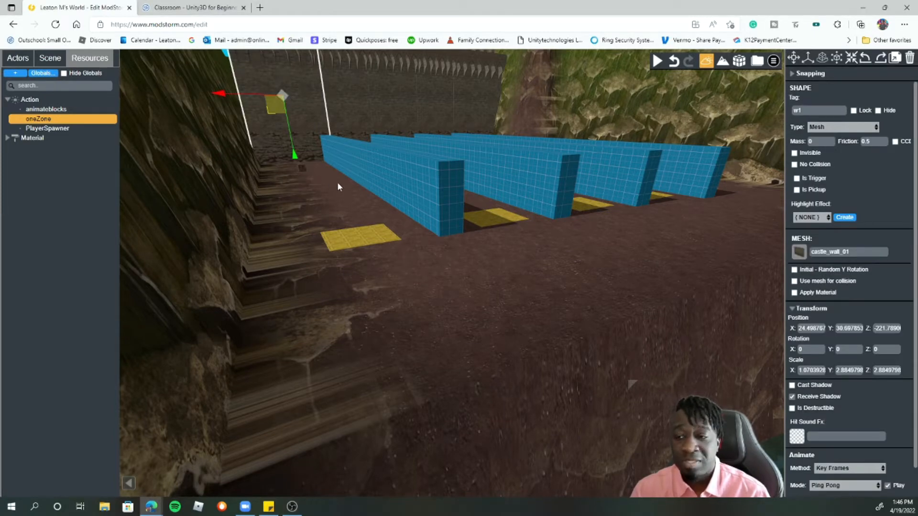
left_click(366, 240)
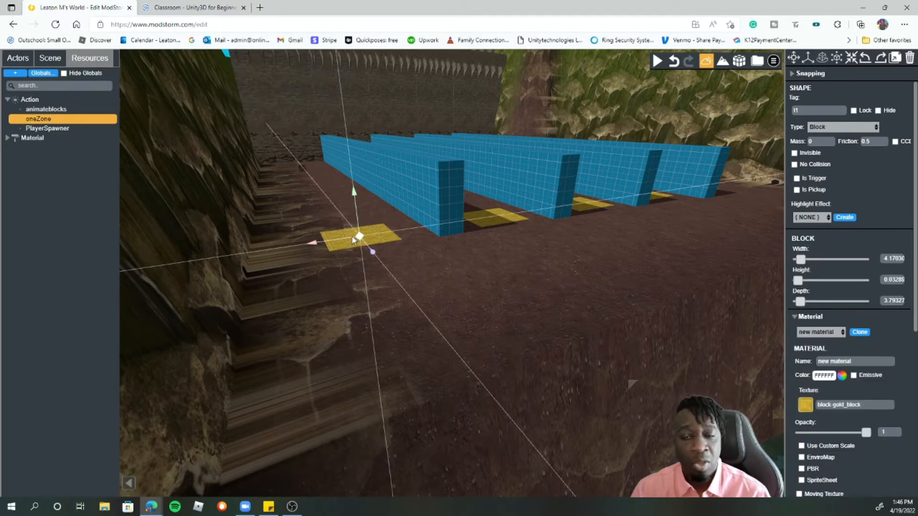
left_click(300, 165)
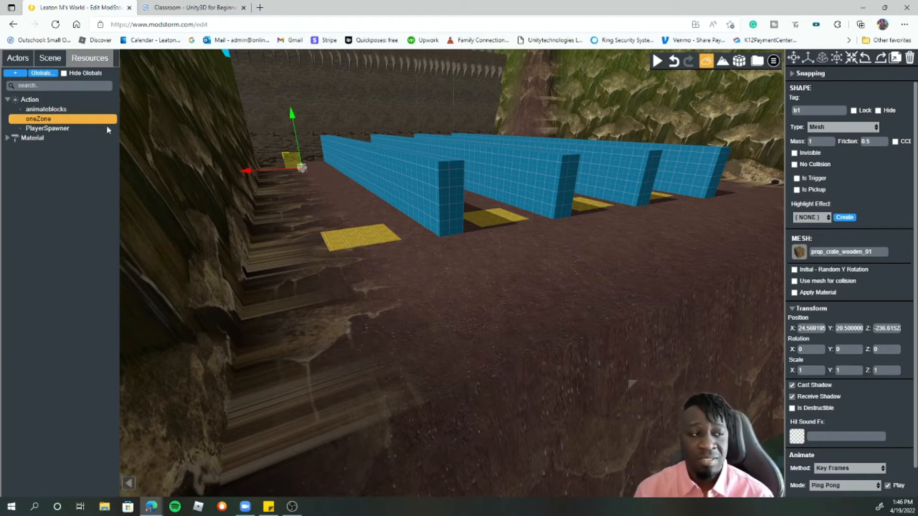
Add two triggers to the oneZone action, the first of type Avatar Collide and the second of type Object Collide
left_click(41, 120)
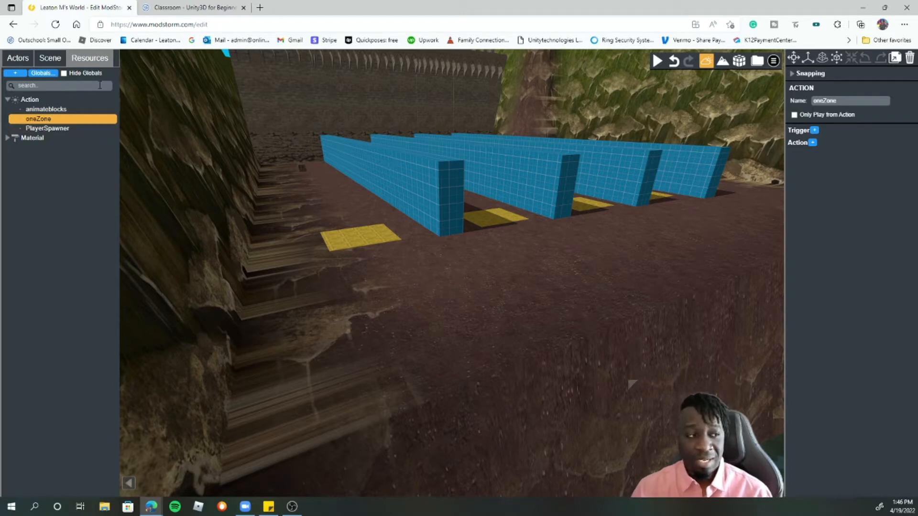
left_click(814, 131)
left_click(873, 146)
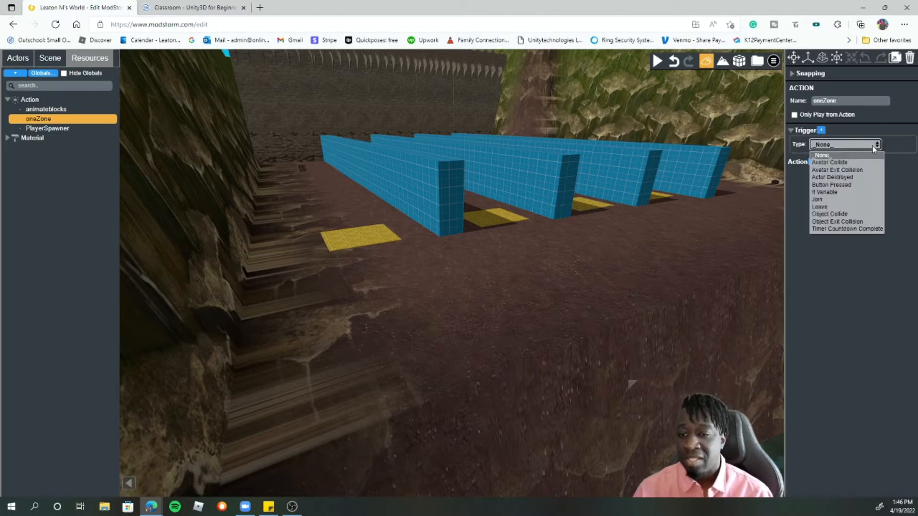
left_click(844, 163)
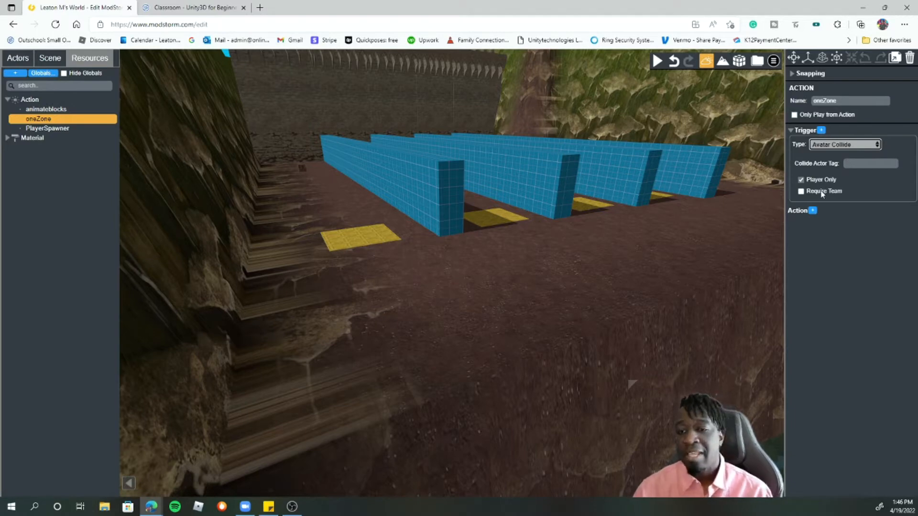
left_click(821, 131)
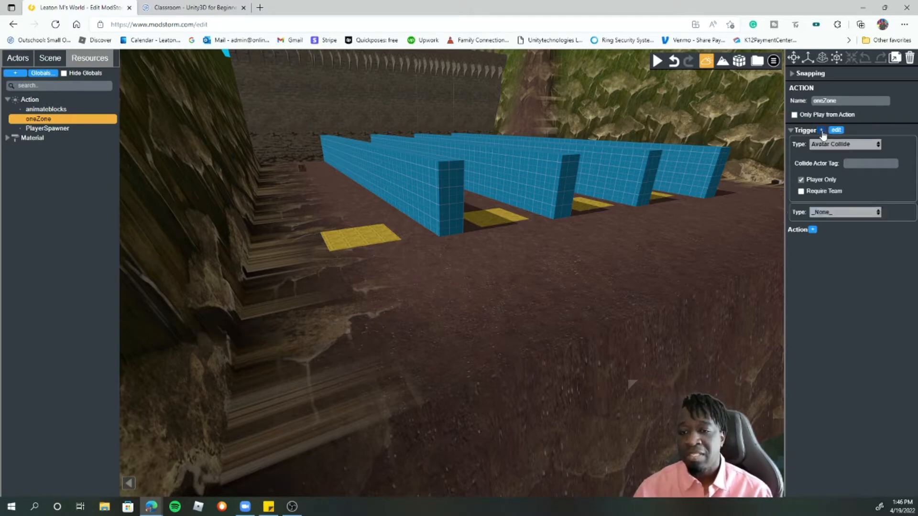
left_click(881, 213)
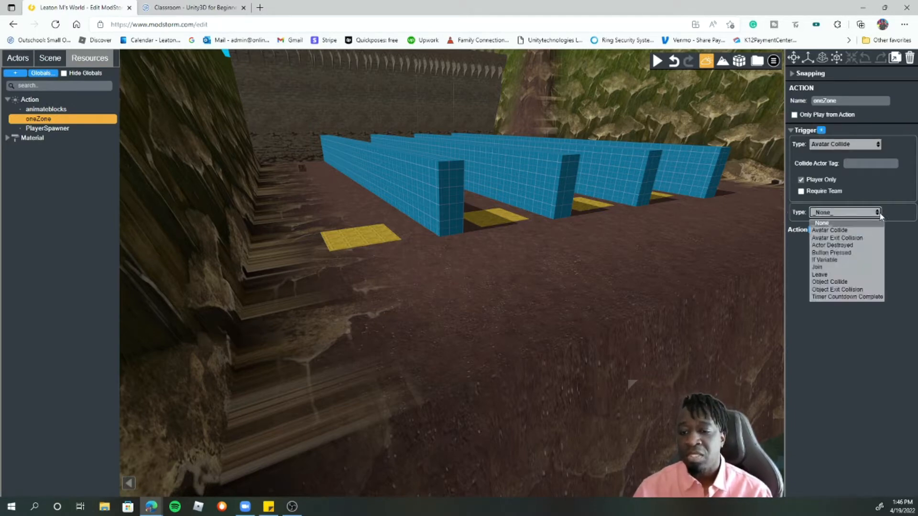
left_click(834, 282)
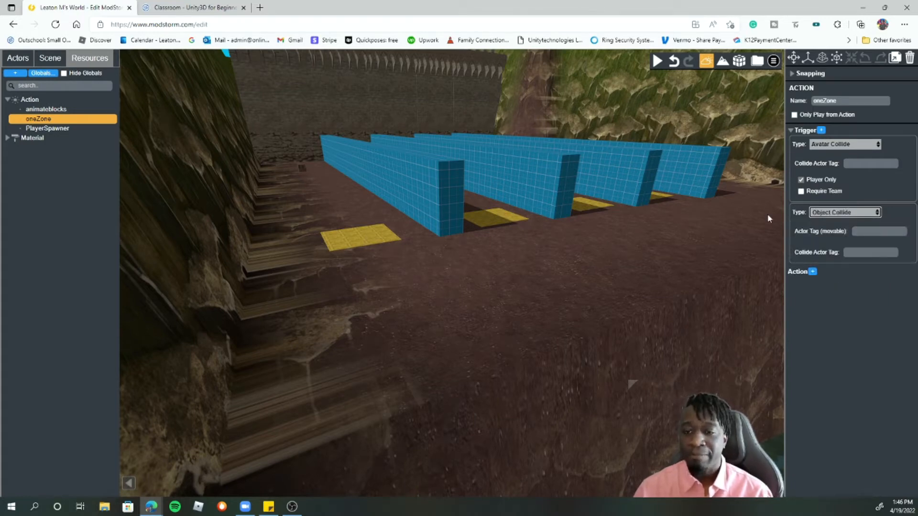
Check the first yellow tile's tag and set the Avatar Collide trigger's collide actor tag in oneZone to t1
left_click(361, 241)
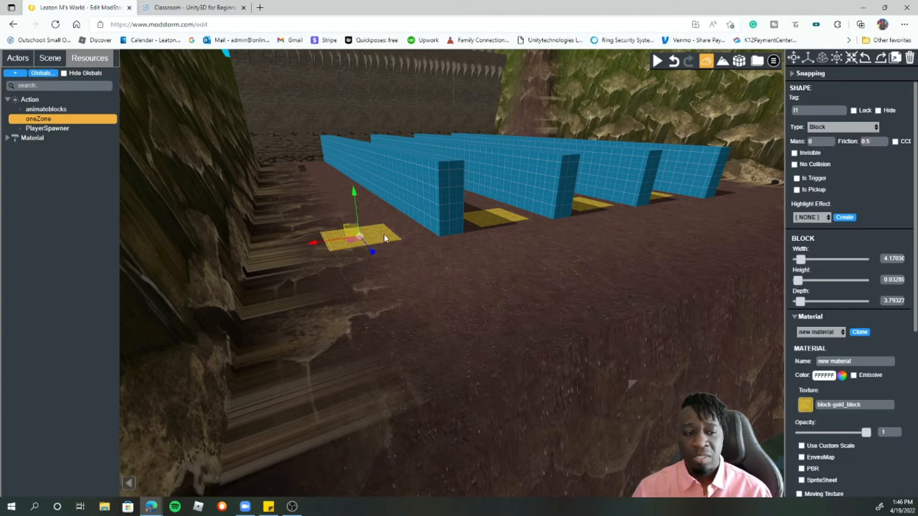
left_click(63, 119)
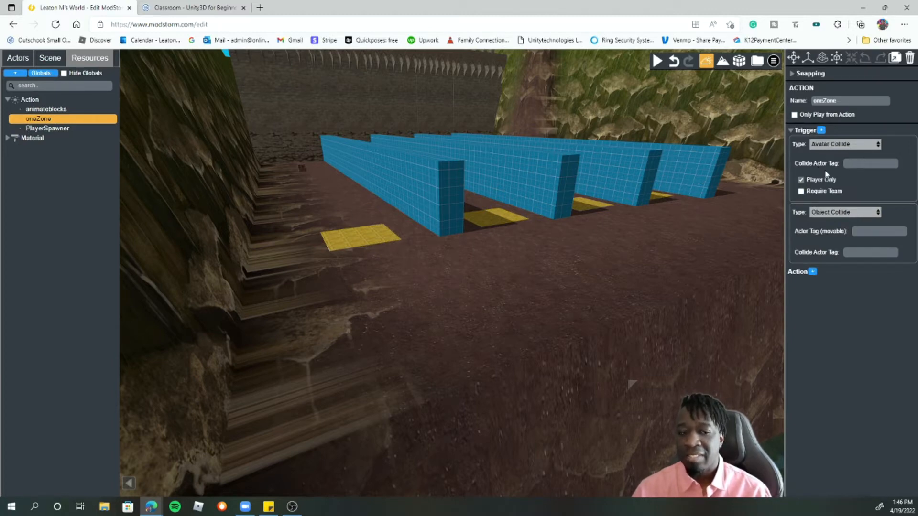
left_click(860, 164)
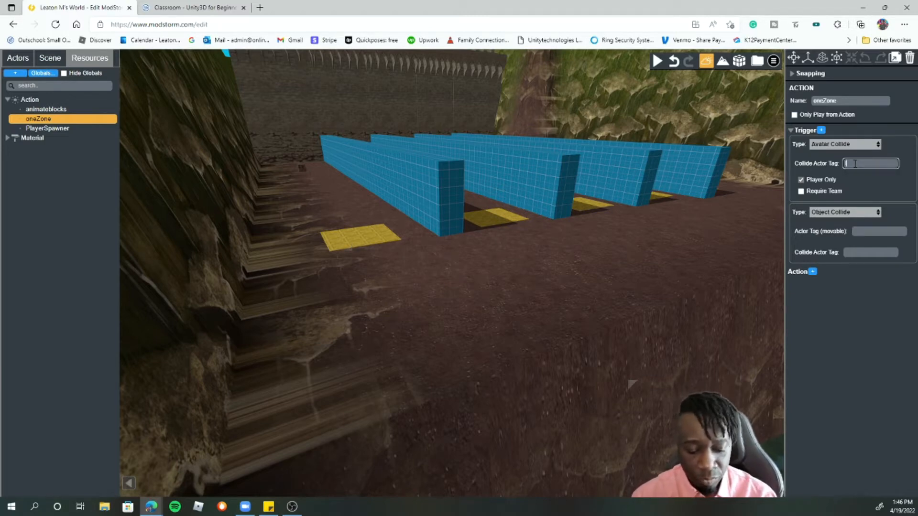
type("t1")
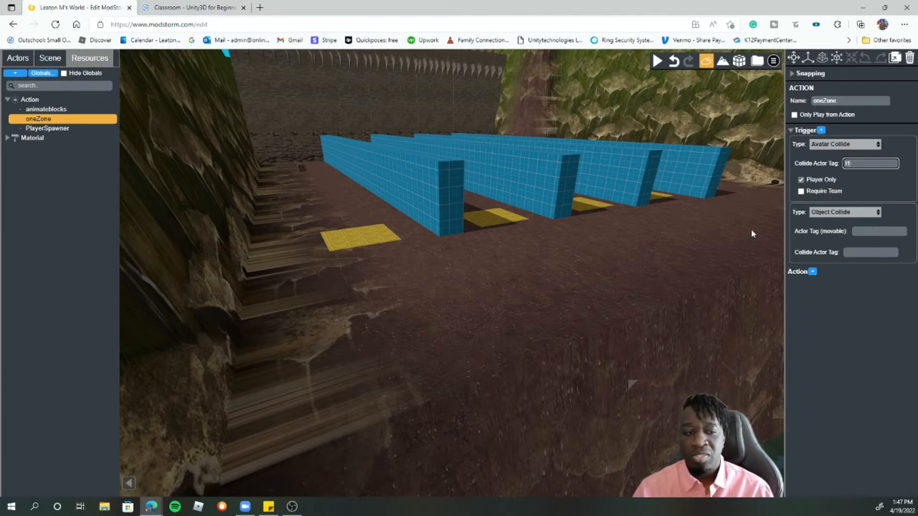
Set the Object Collide trigger's movable actor tag to b1 and its collide actor tag to t1
left_click(868, 229)
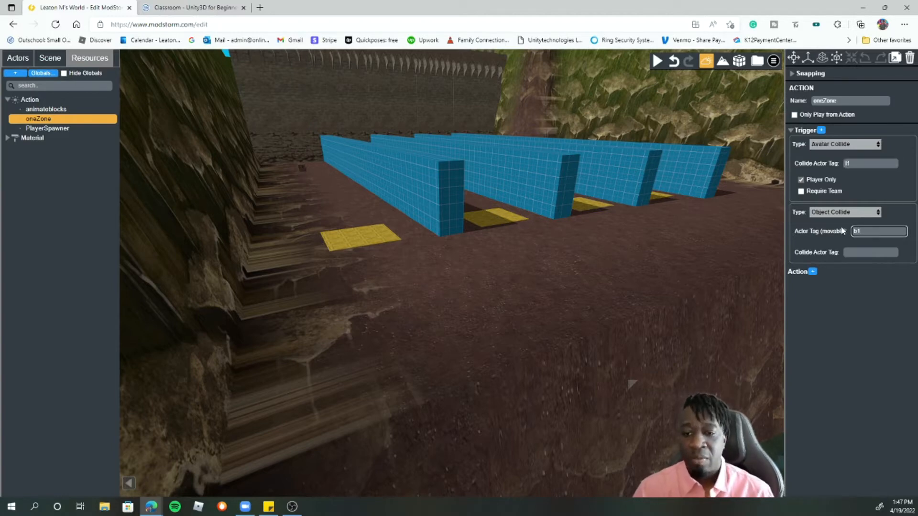
left_click(862, 253)
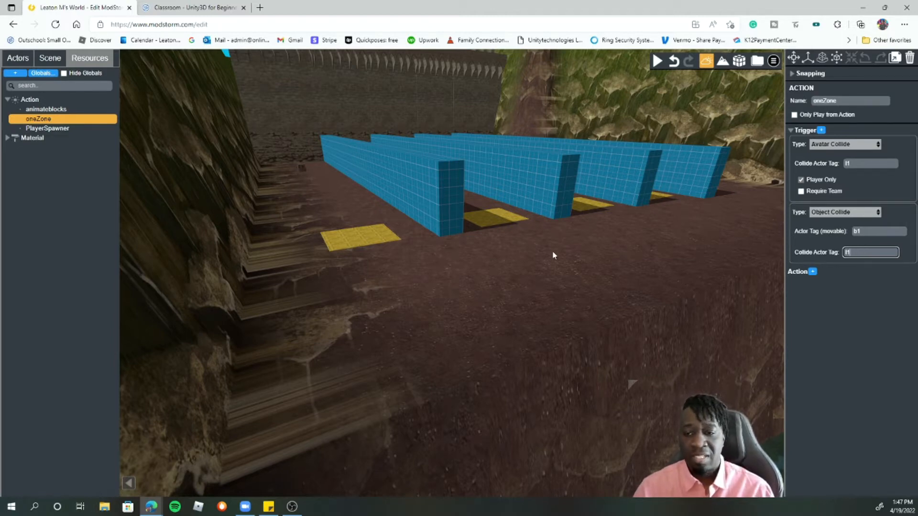
mouse_move(874, 269)
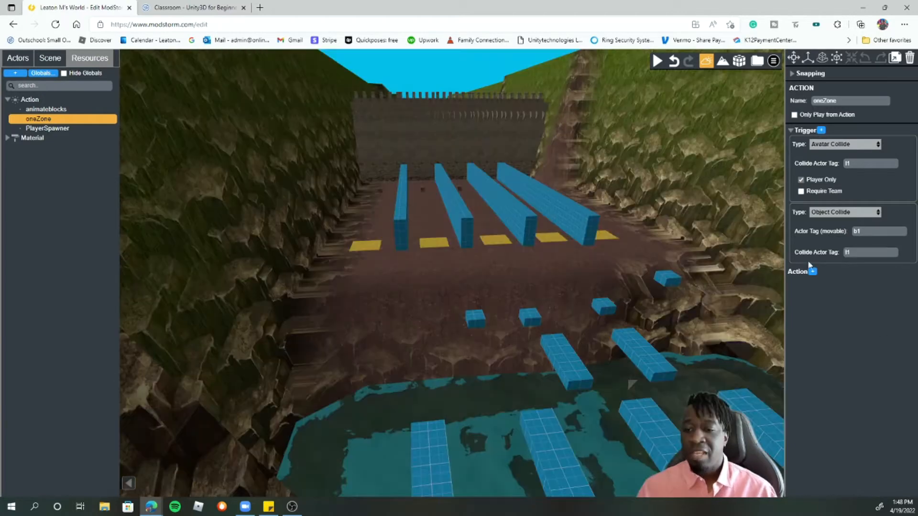
Set the key-frame animation mode of the first castle wall section (w1) to Hold at Ends
mouse_move(811, 274)
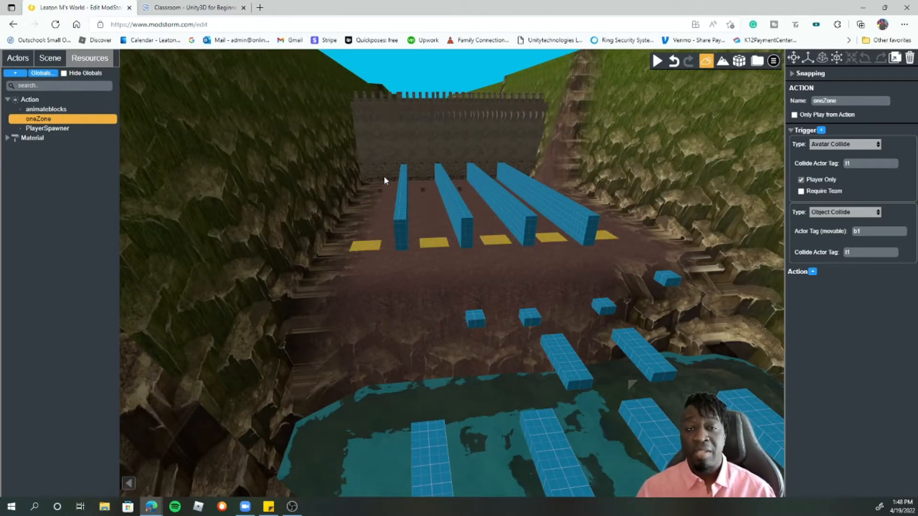
left_click(386, 139)
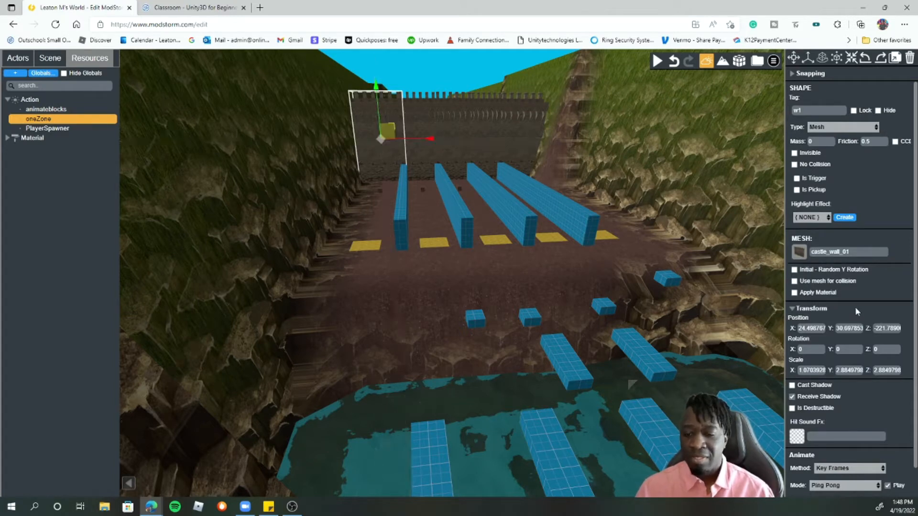
scroll(854, 311, "down", 1)
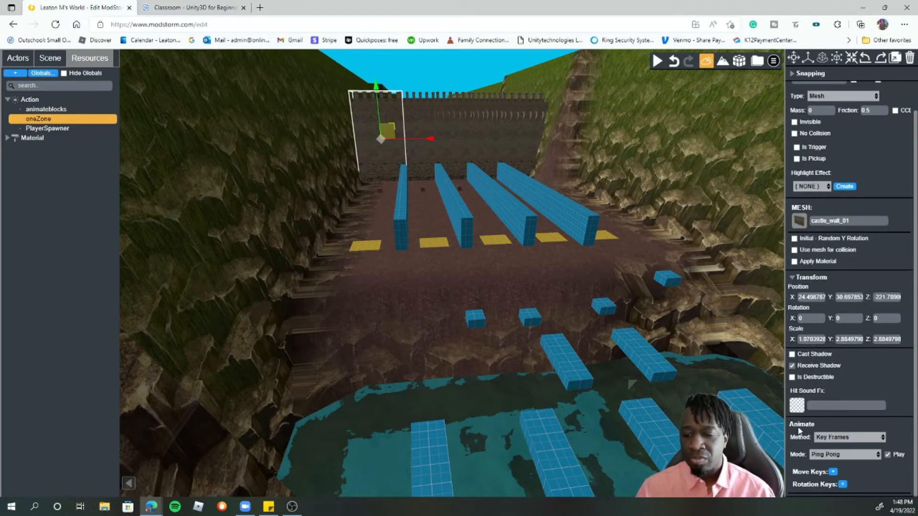
left_click(880, 455)
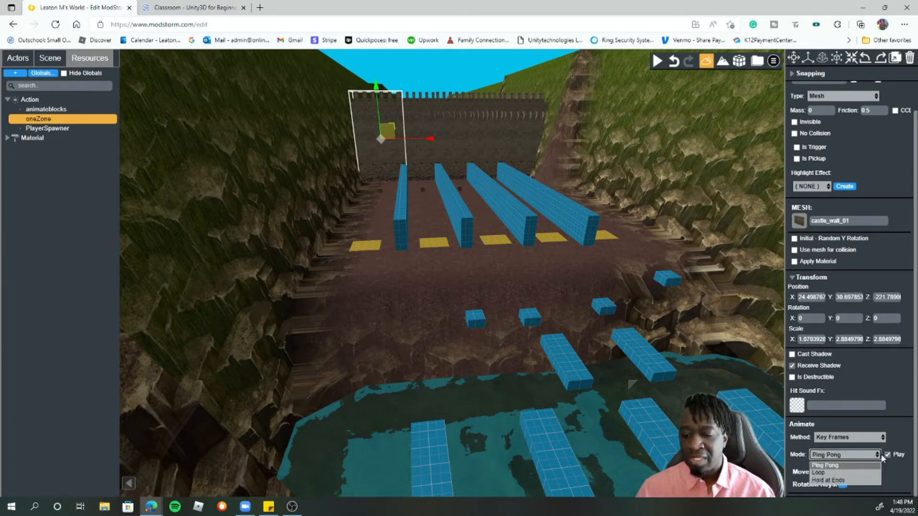
left_click(858, 480)
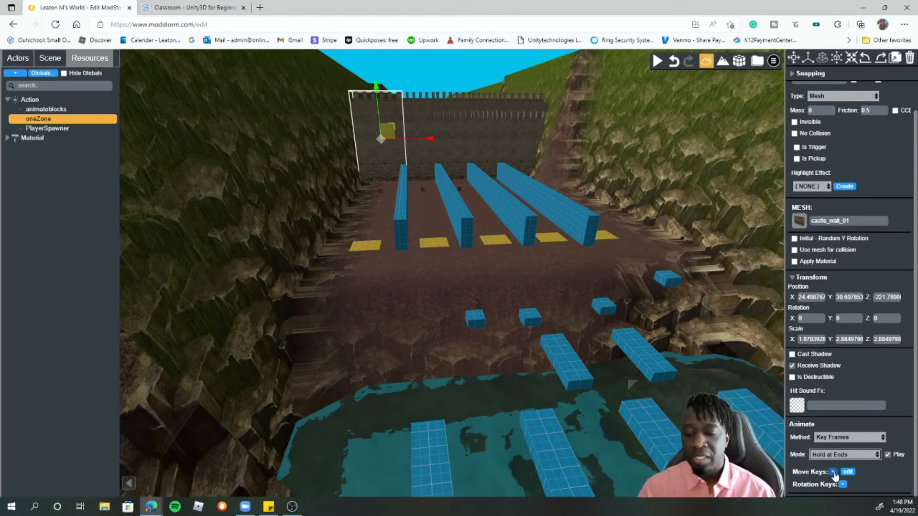
Add a move key to the wall section's animation, keeping speed 1, delay 0 and ease None
left_click(833, 473)
scroll(876, 477, "down", 1)
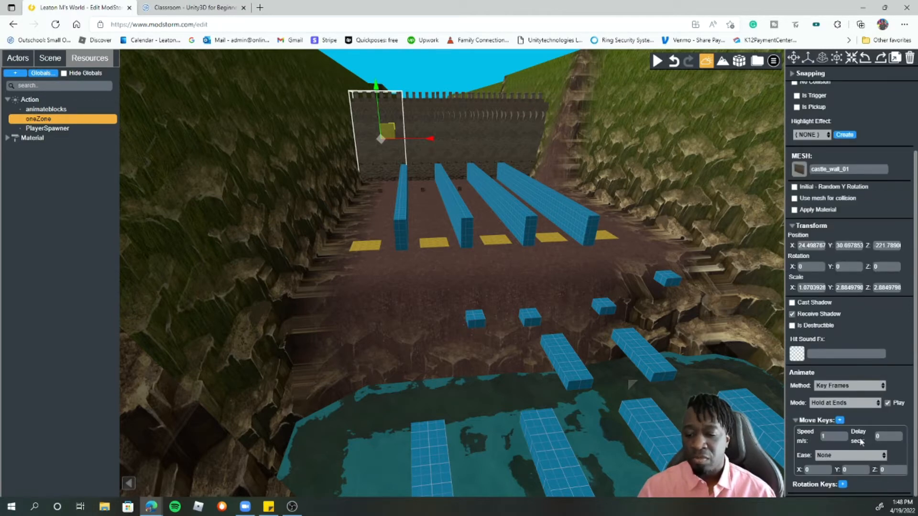
left_click(834, 436)
key("Tab")
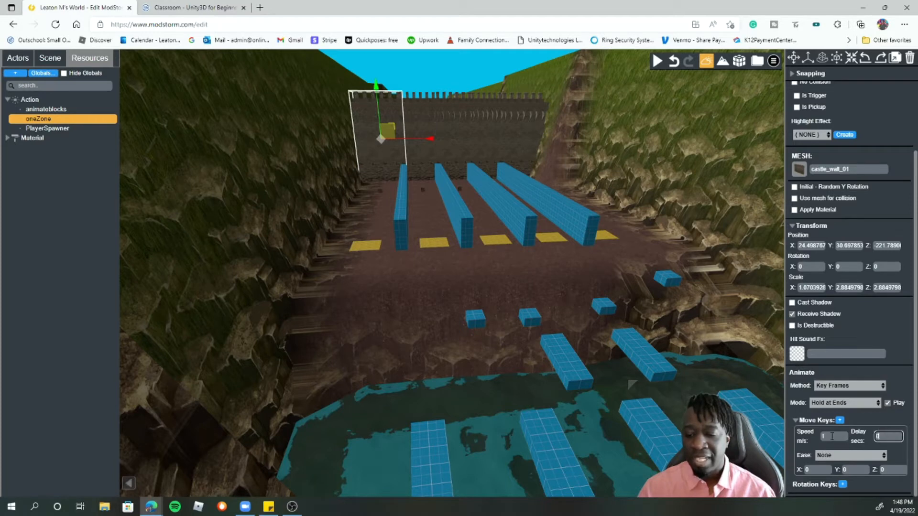
left_click(842, 457)
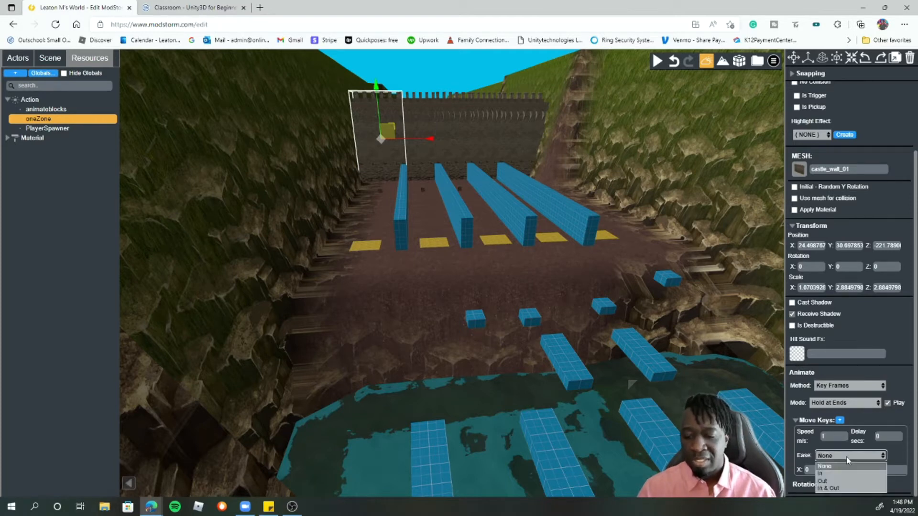
left_click(842, 457)
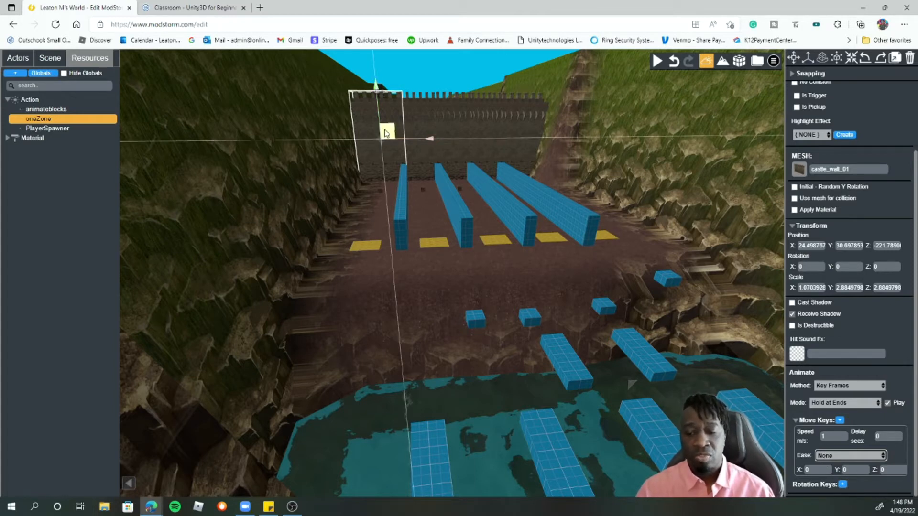
Try lowering the first castle wall section into the ground, setting its Y position to 8, and raise it back into line with the wall
left_click(855, 469)
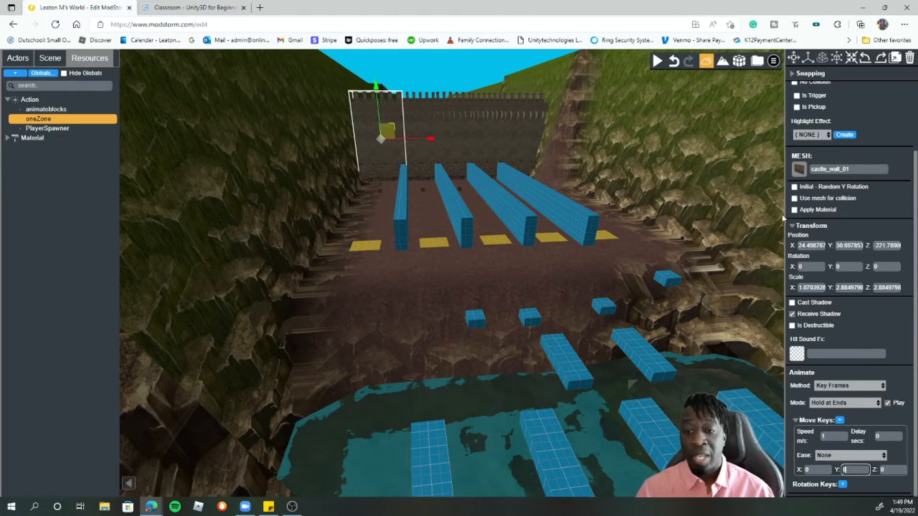
left_click(848, 246)
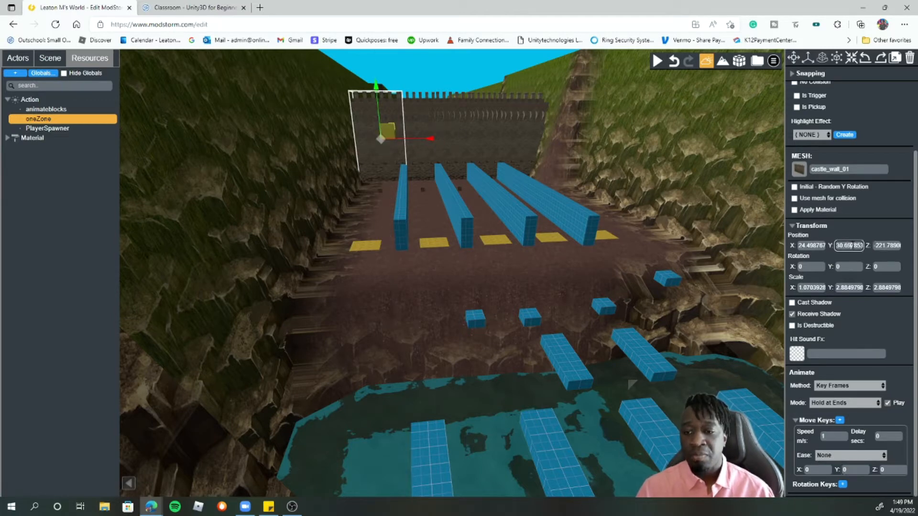
left_click(806, 245)
left_click_drag(376, 86, 385, 179)
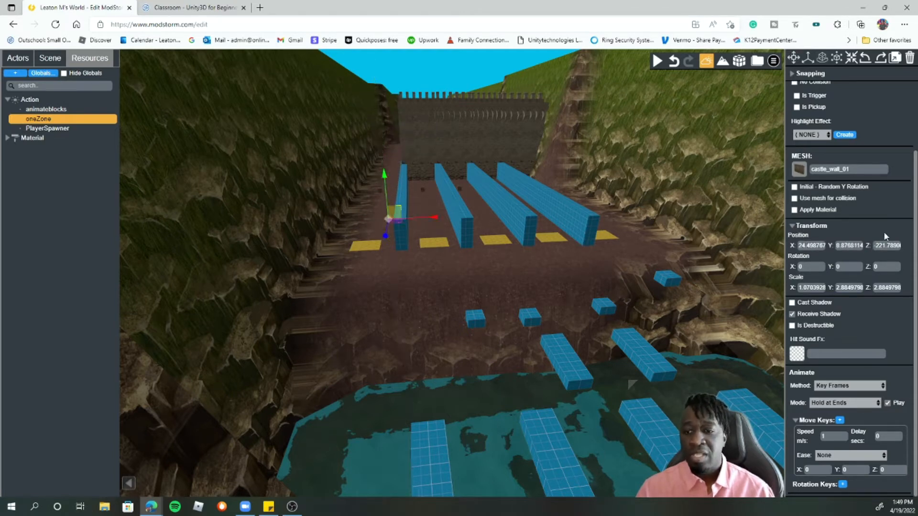
left_click(845, 246)
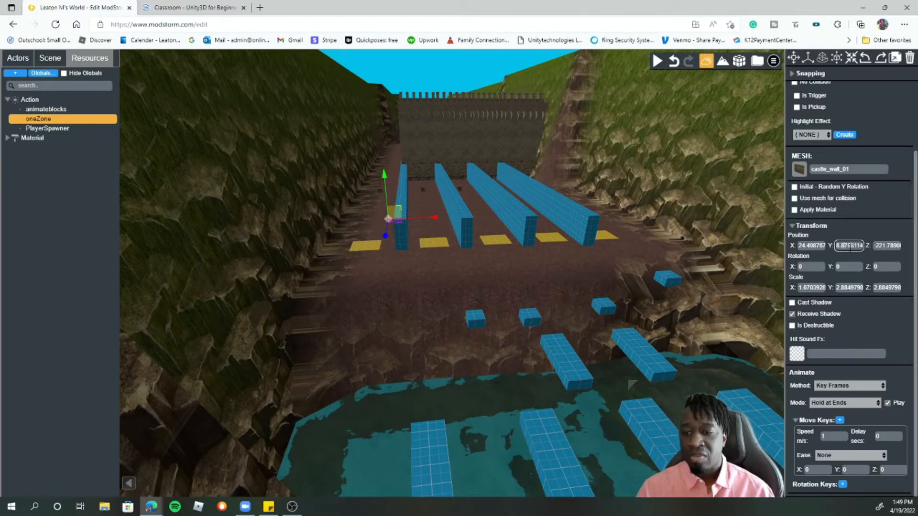
left_click_drag(837, 245, 879, 247)
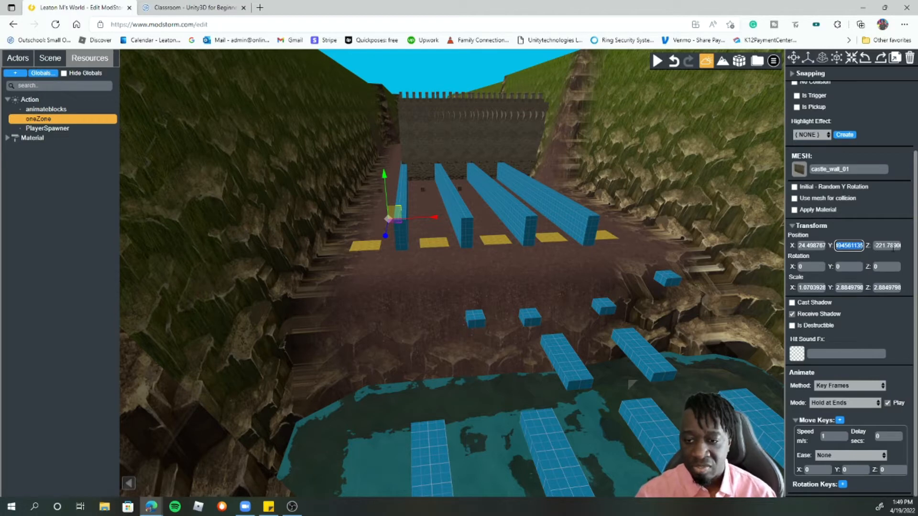
key("BackSpace")
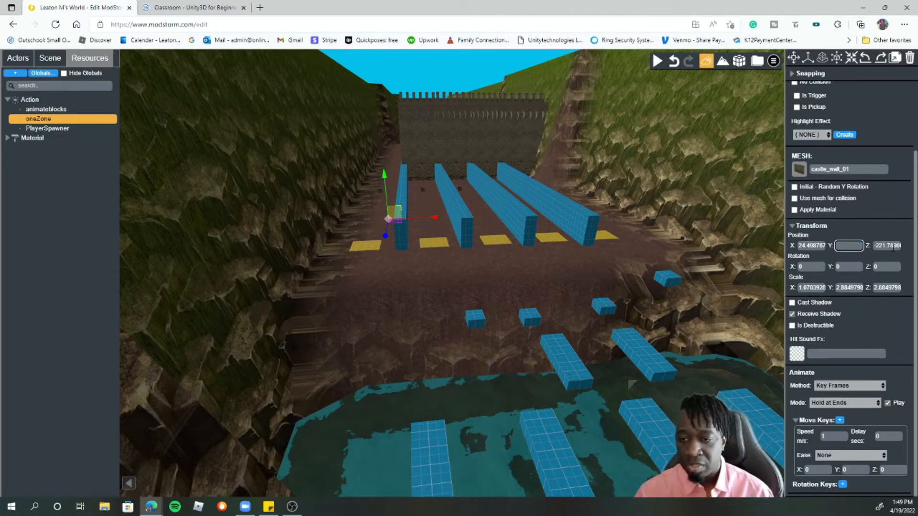
type("8")
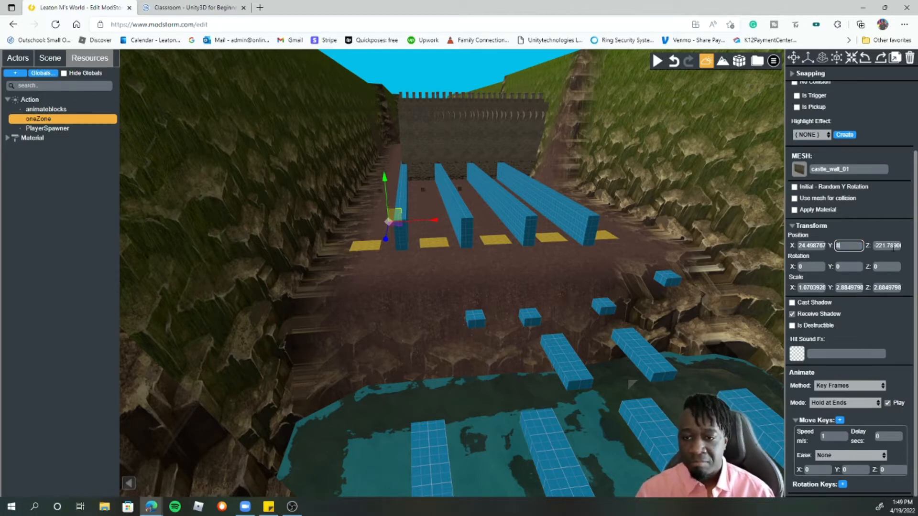
left_click_drag(384, 179, 383, 84)
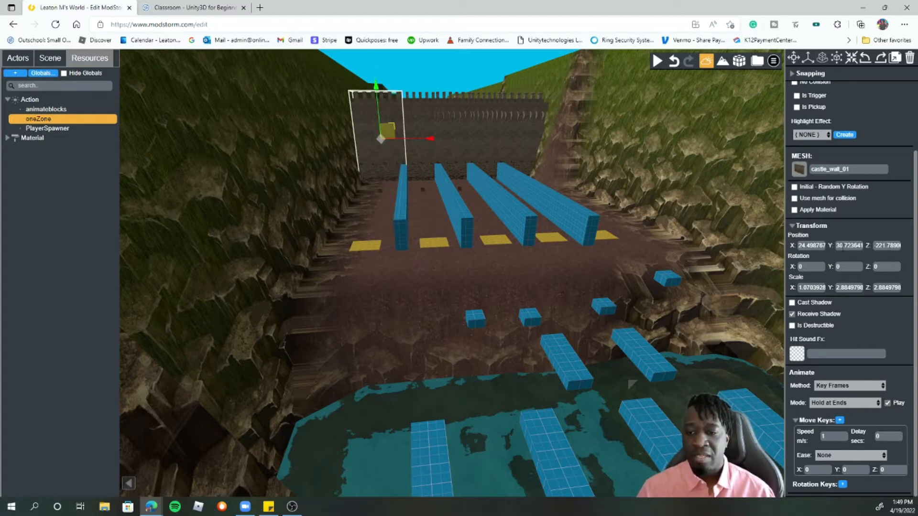
Set the Y value of the wall section's move key to 8
left_click(844, 246)
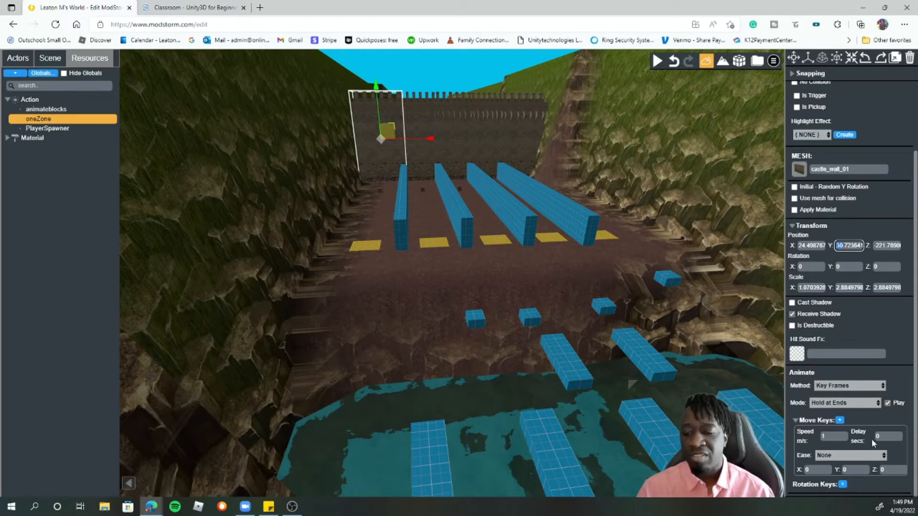
left_click(858, 469)
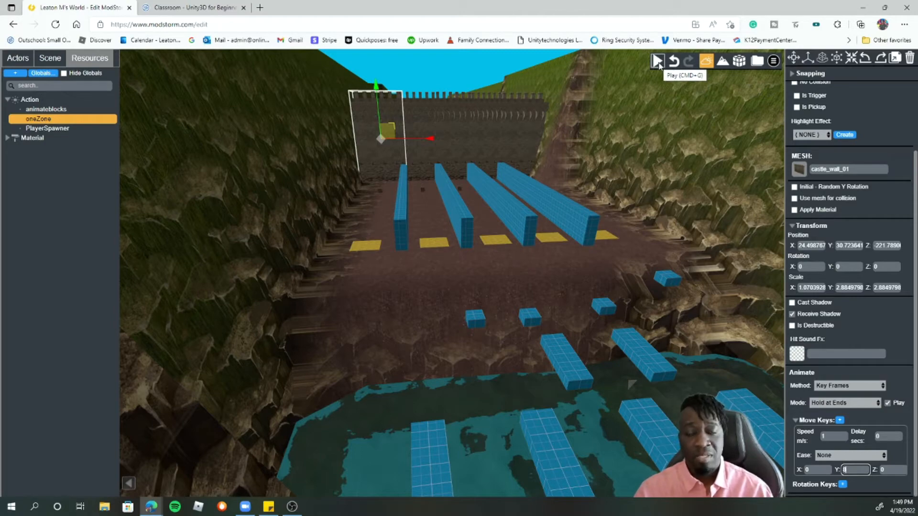
Play-test the world, running the avatar through the gate to watch how the first castle wall section moves, and return to the editor
left_click(658, 60)
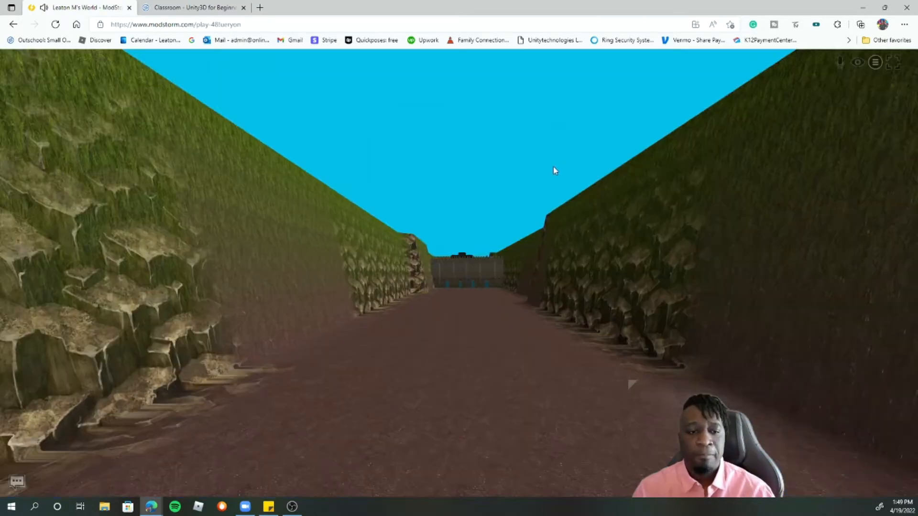
key("w")
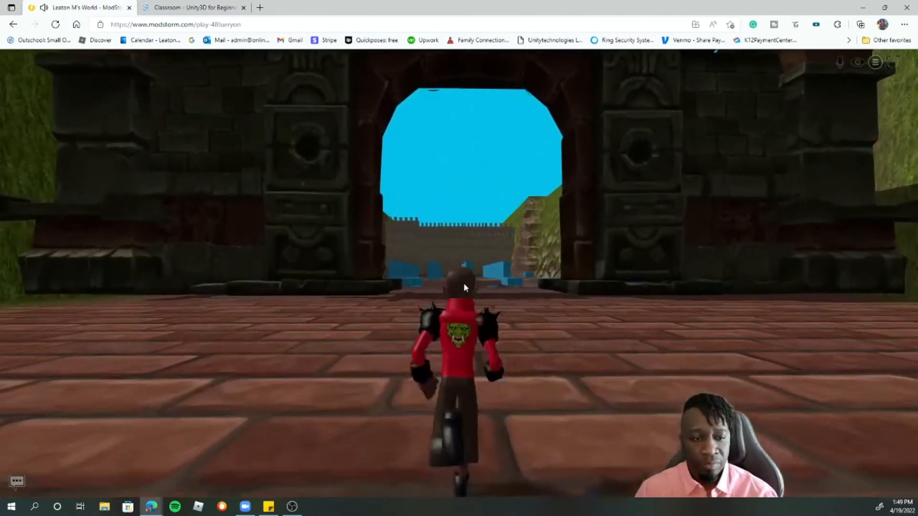
key("w")
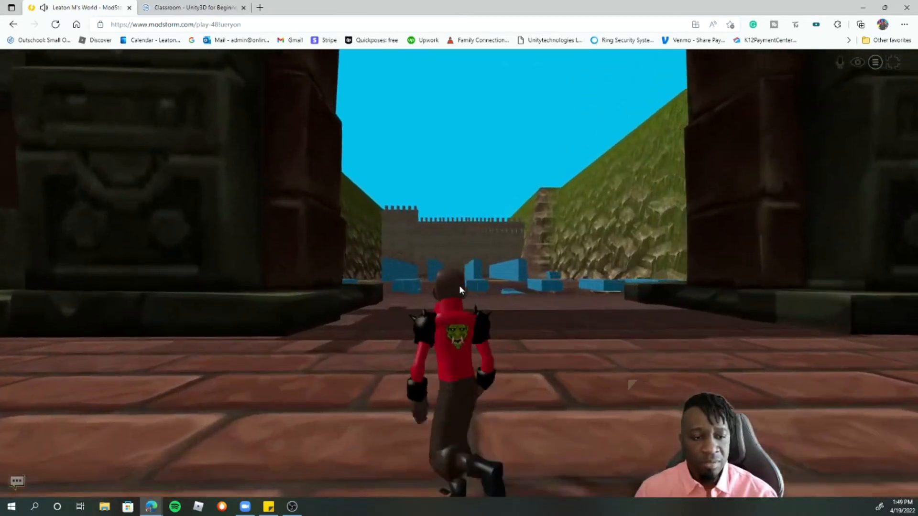
key("w")
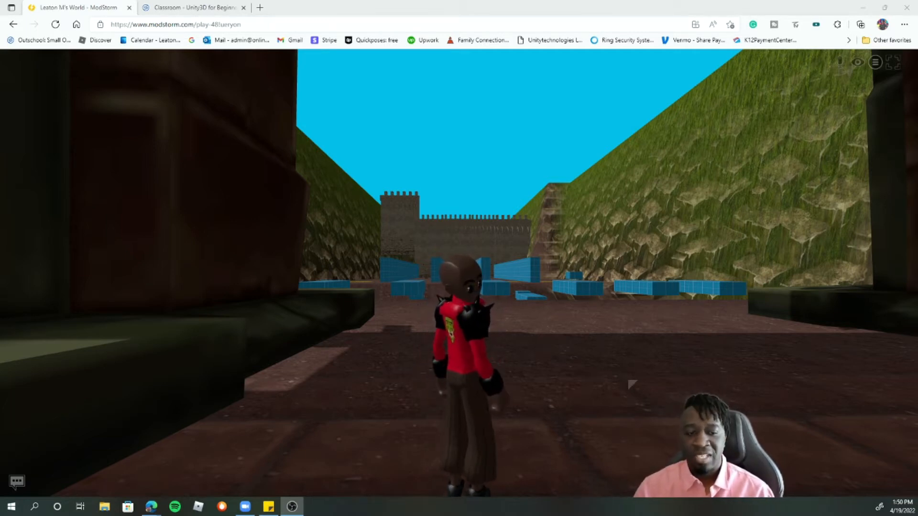
left_click(459, 279)
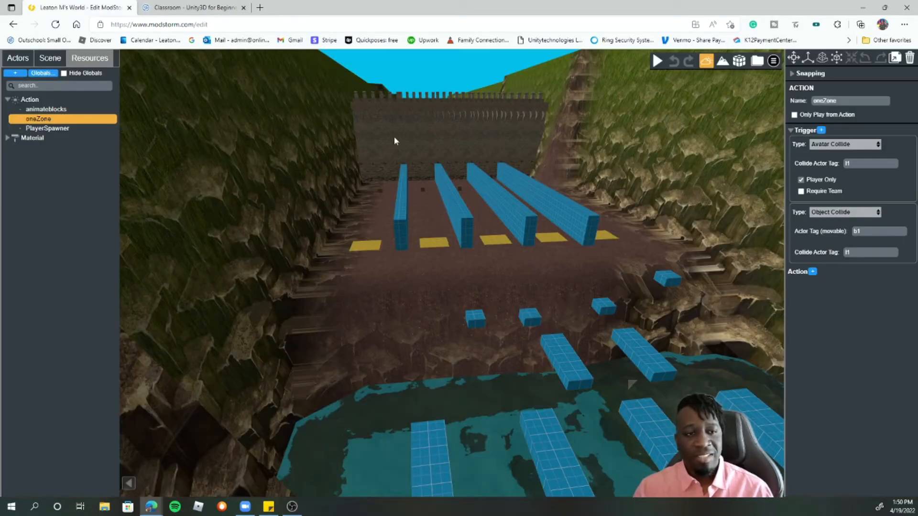
Set the Y value of the first castle wall section's move key to 10 and turn off Play for its animation
left_click(394, 138)
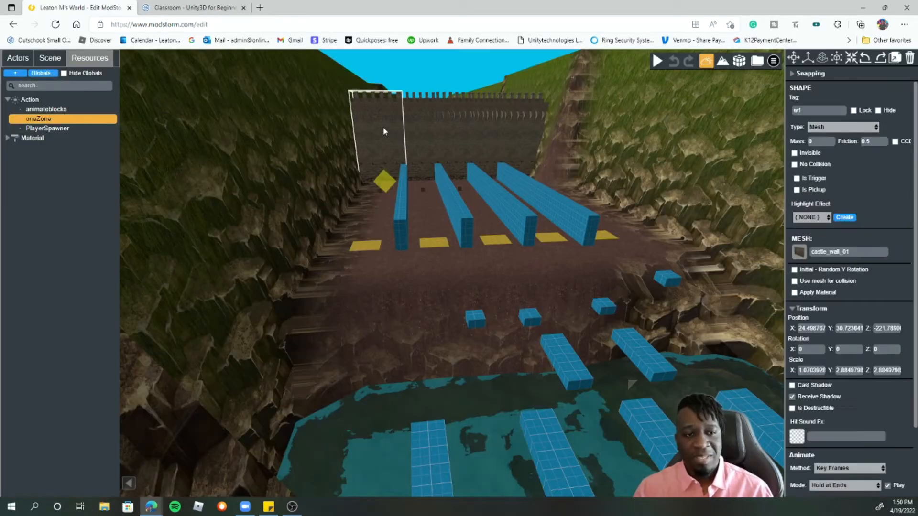
scroll(842, 447, "down", 5)
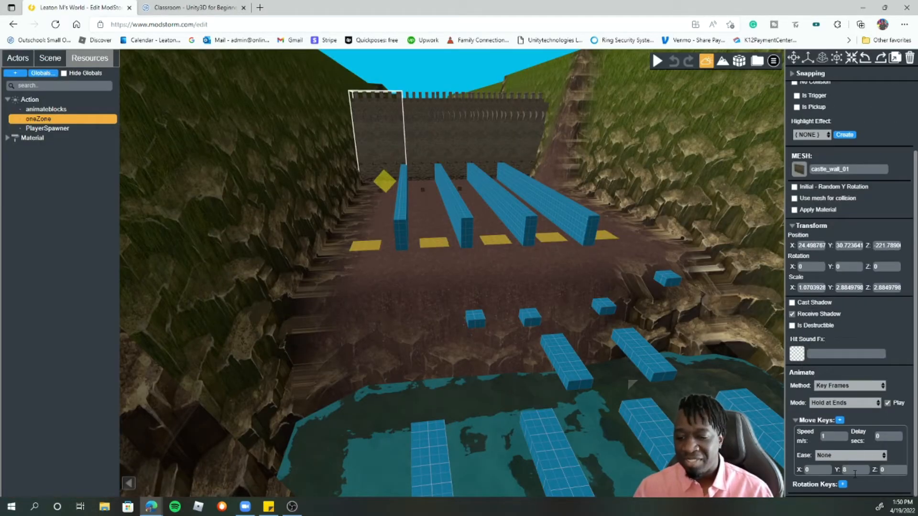
left_click(844, 469)
key("BackSpace")
type("10")
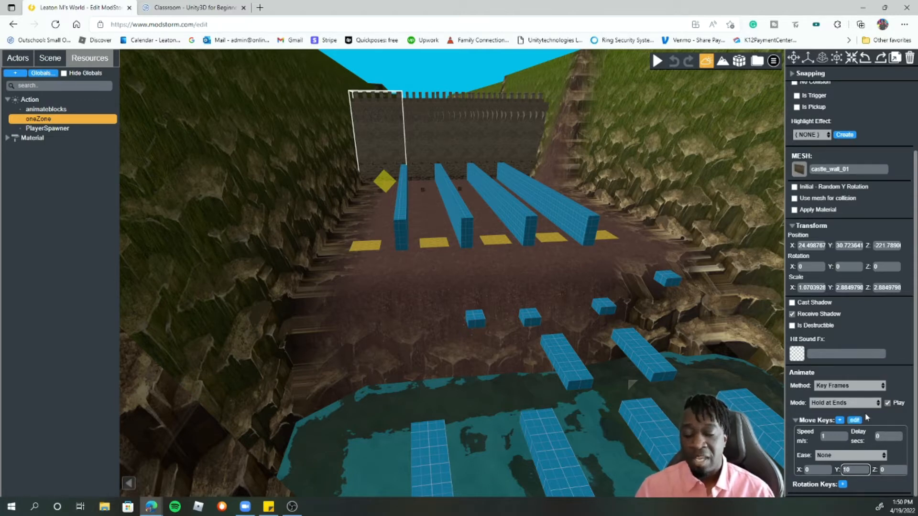
left_click(888, 403)
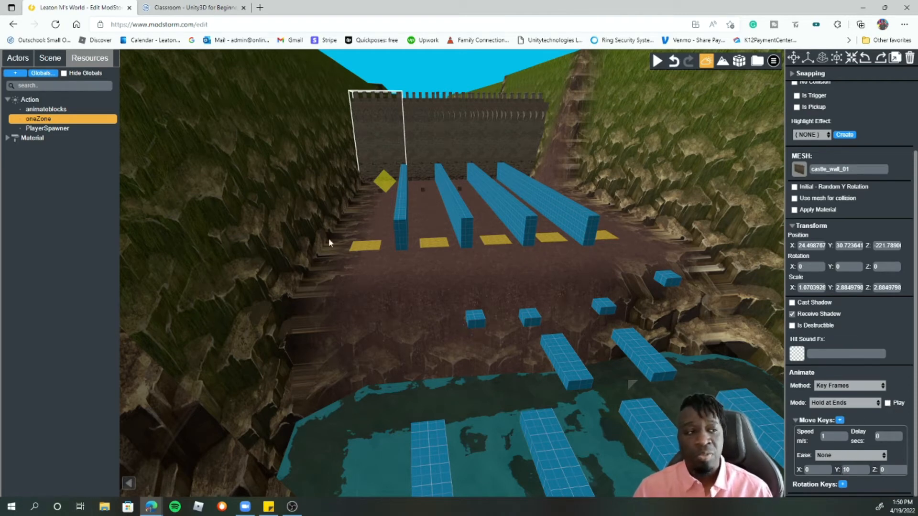
Add an action entry to oneZone and set its command type to Movable
left_click(39, 121)
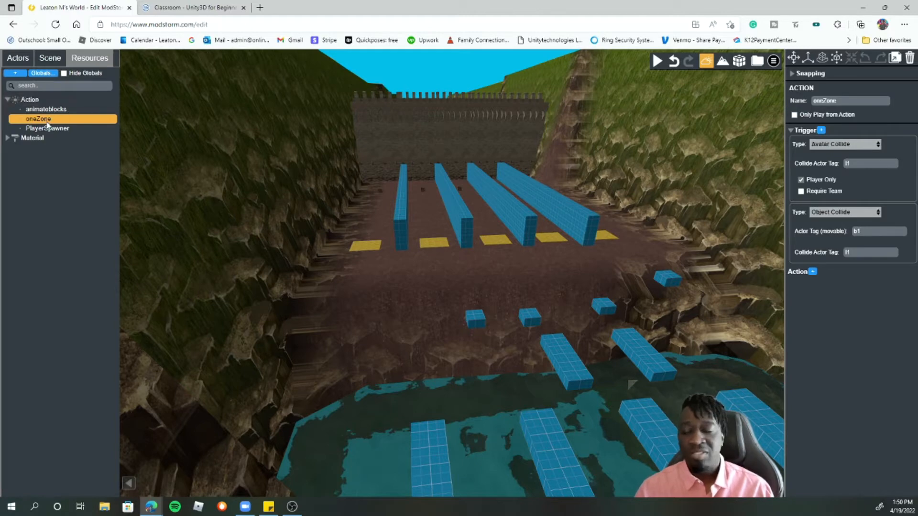
left_click(813, 273)
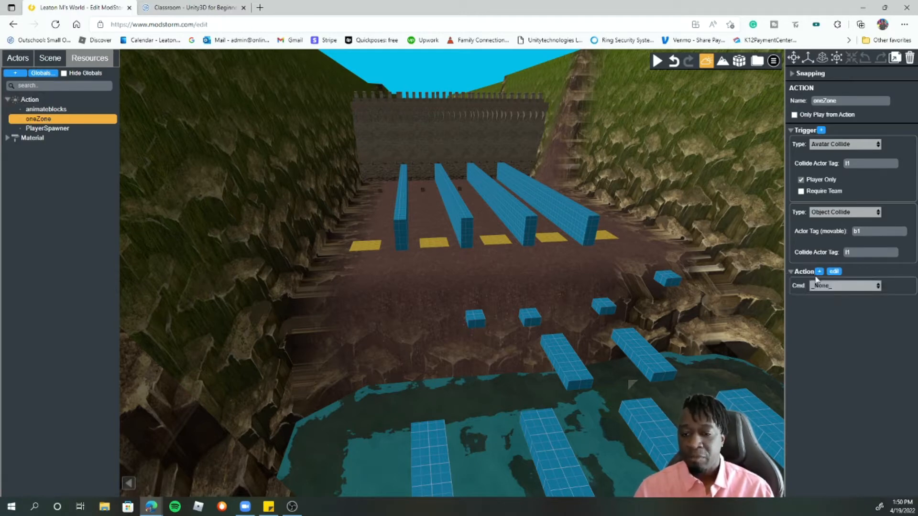
left_click(876, 287)
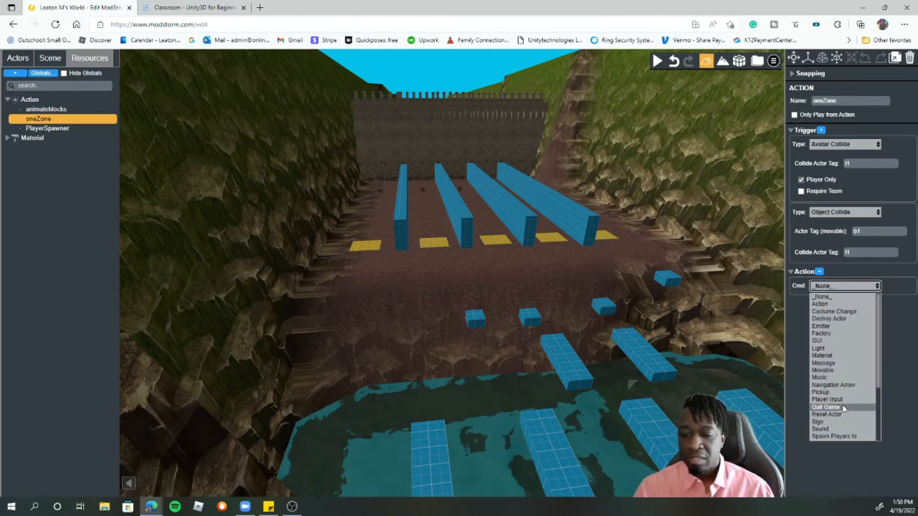
scroll(842, 335, "down", 2)
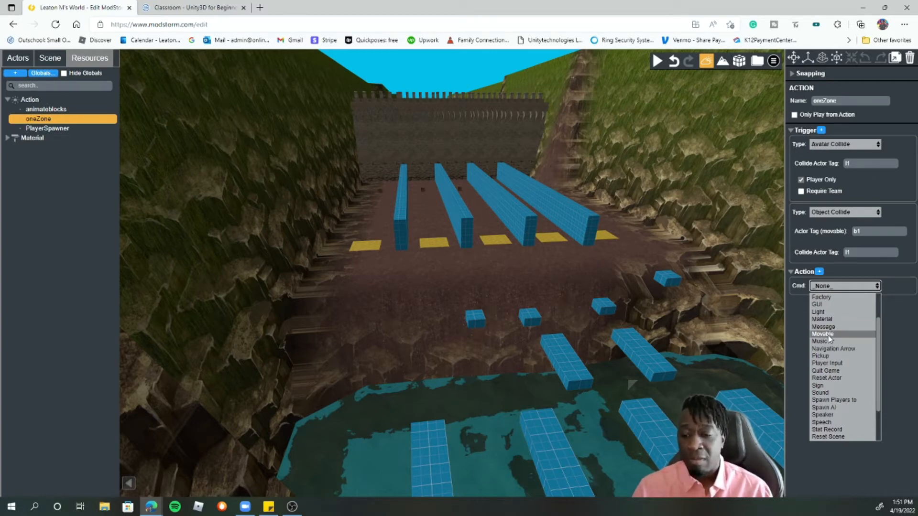
left_click(828, 335)
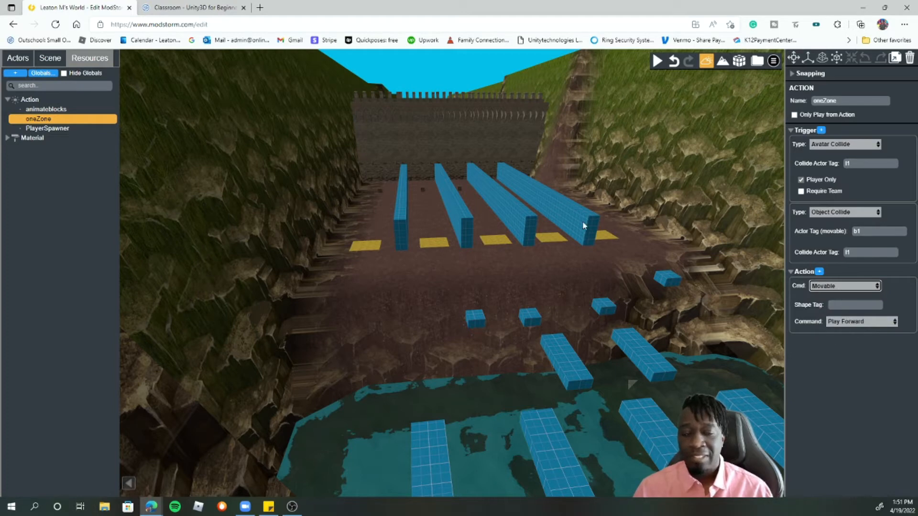
Set the Movable entry's shape tag to w1 and its command to Play Forward
left_click(851, 304)
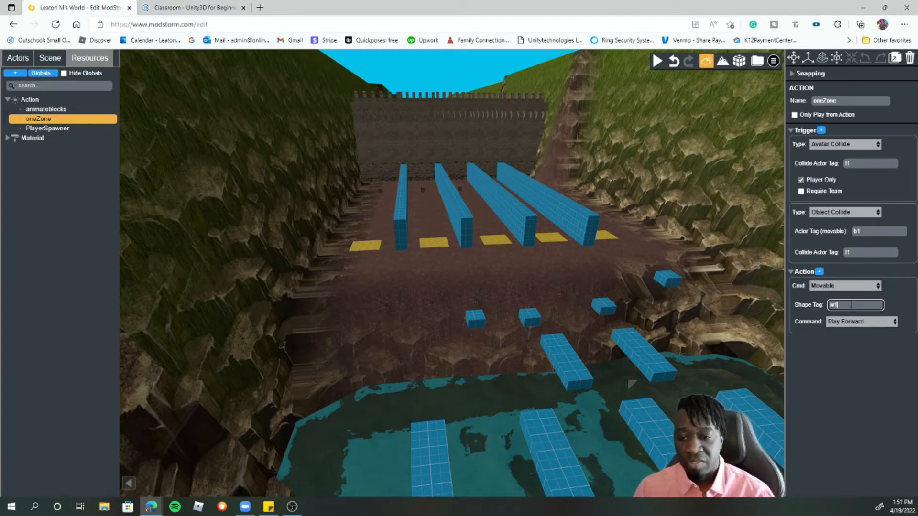
left_click(893, 324)
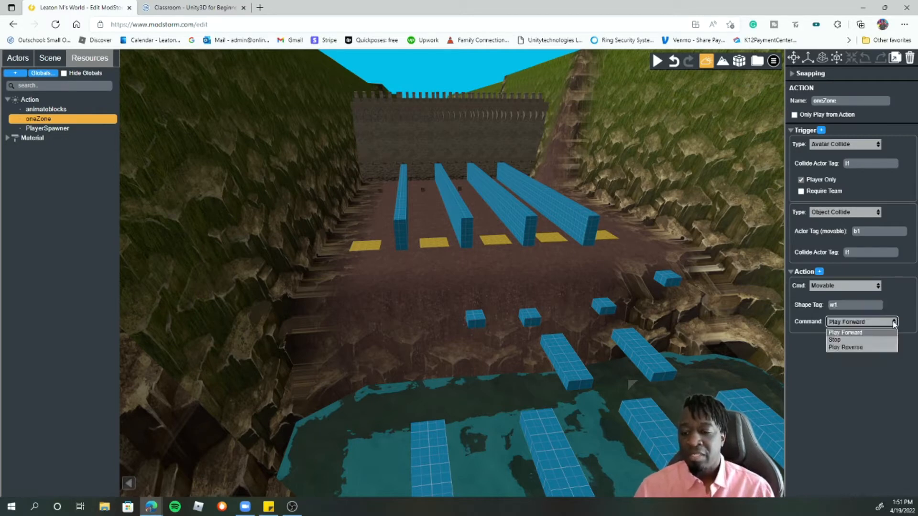
left_click(855, 333)
left_click(872, 322)
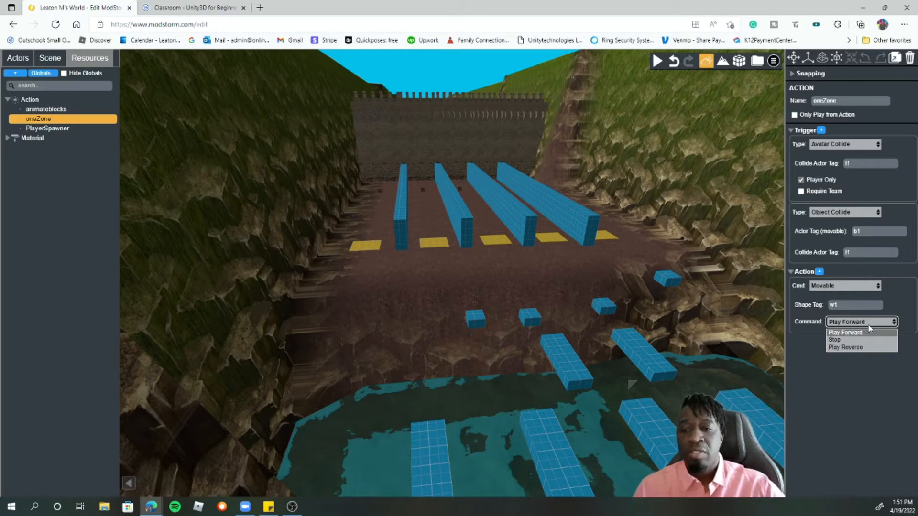
left_click(826, 389)
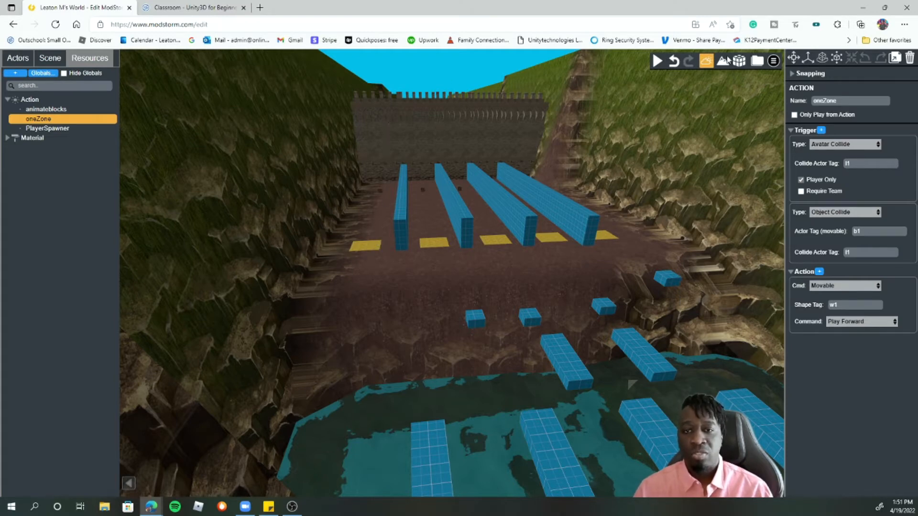
Play-test the world, running the avatar through the gate and jumping across the blue blocks to reach the first yellow tile
left_click(658, 61)
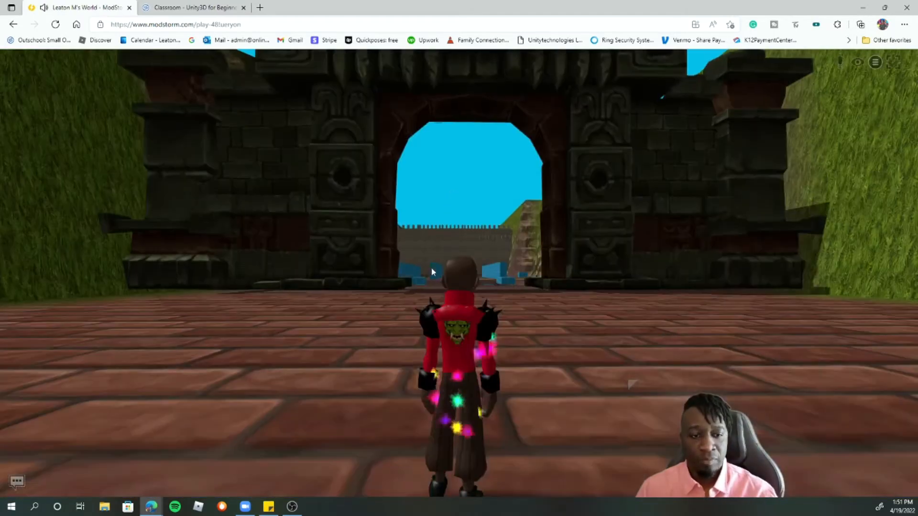
left_click(452, 197)
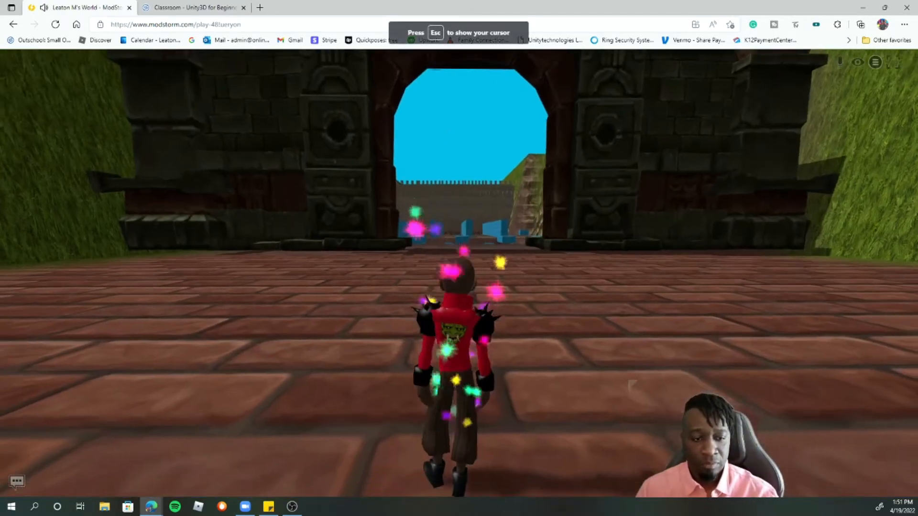
key("w")
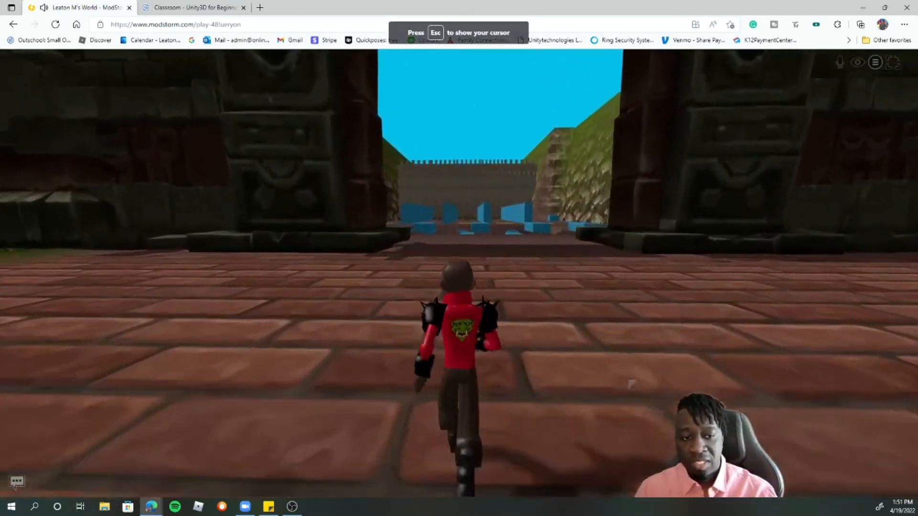
key("w")
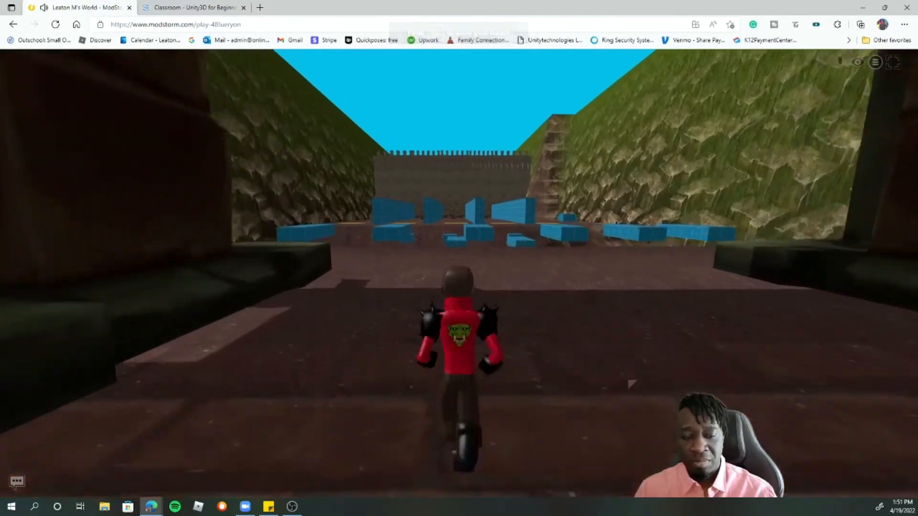
key("w")
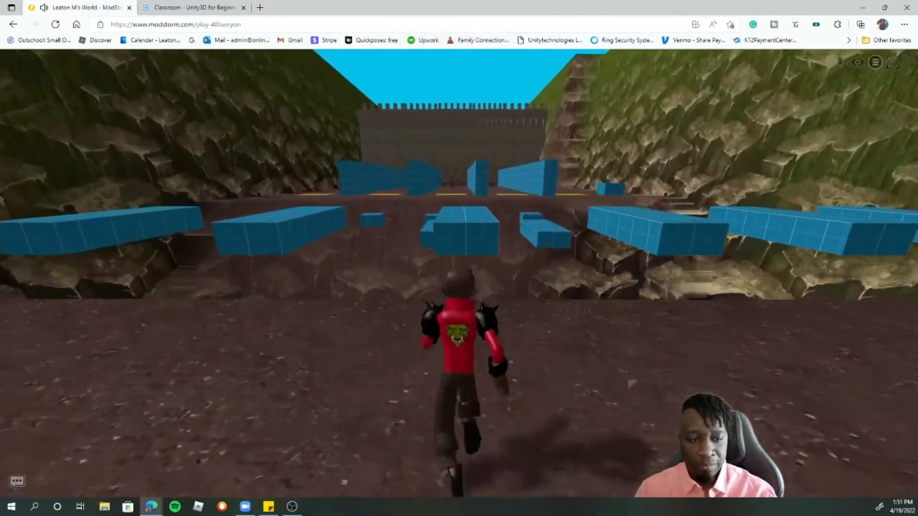
key("space")
key("w")
key("space")
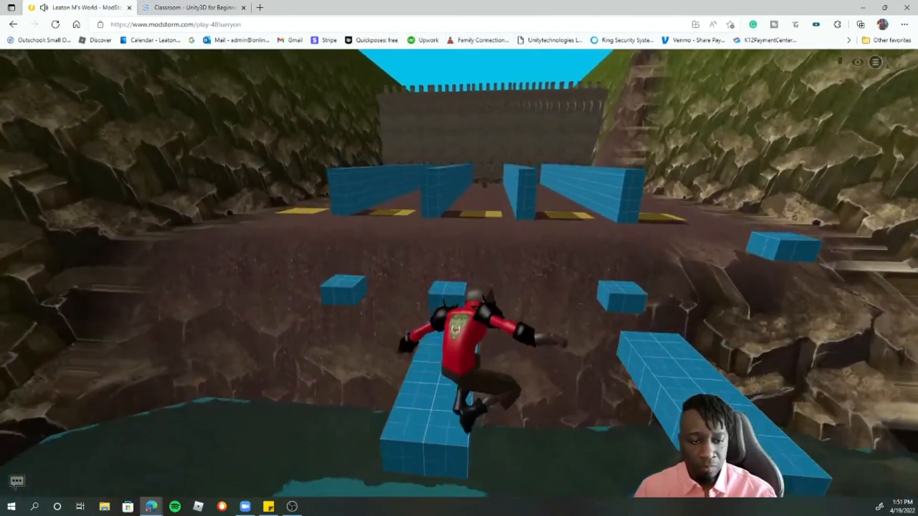
key("w")
key("space")
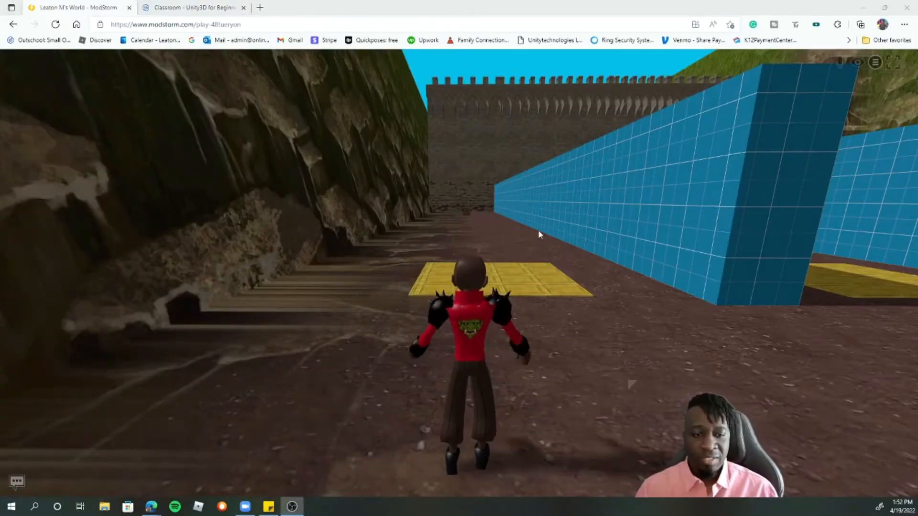
Walk the avatar onto and around the first yellow tile to check whether the castle wall section reacts
left_click(538, 230)
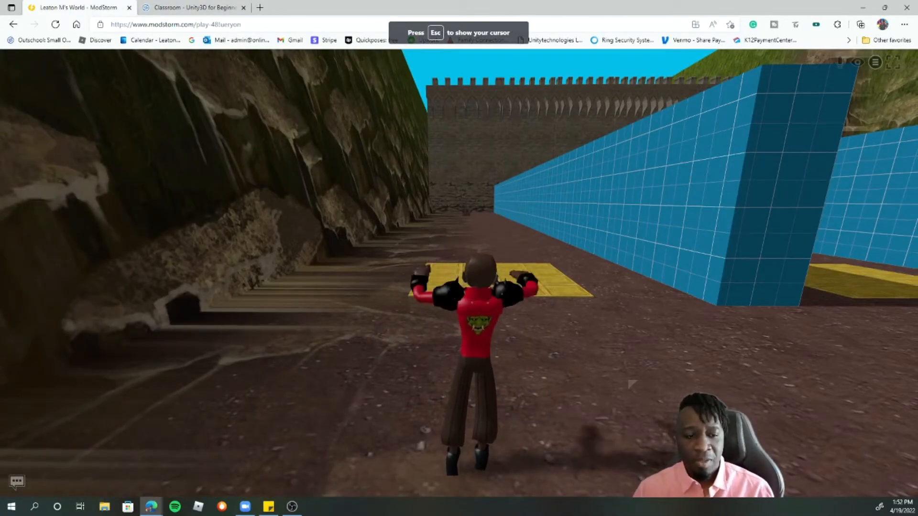
key("a")
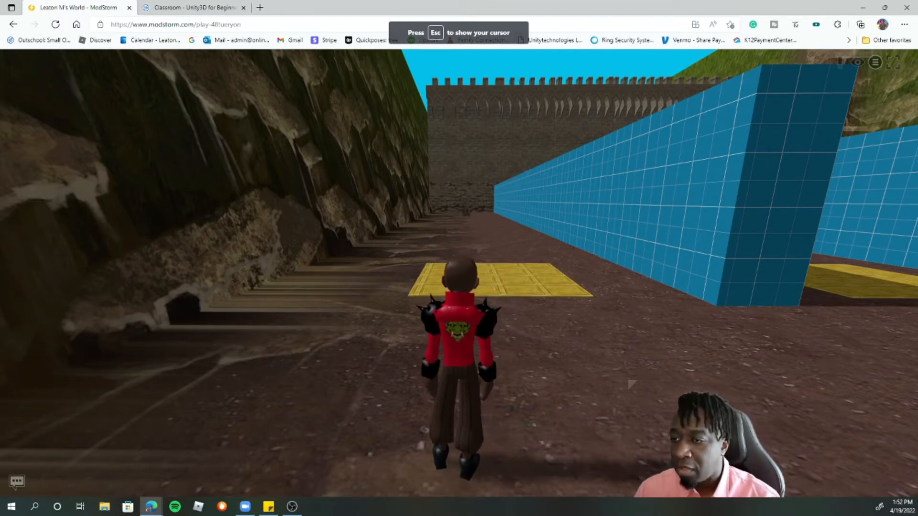
key("w")
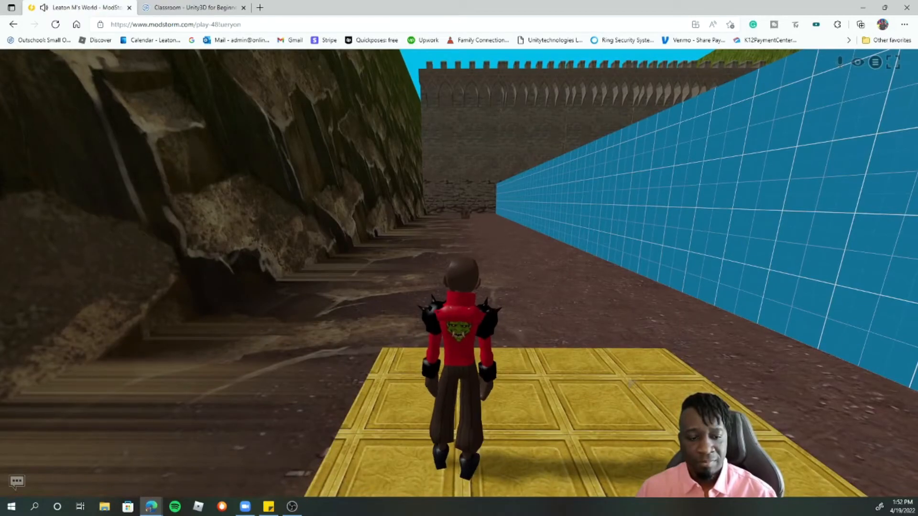
key("d")
key("w")
key("a")
key("s")
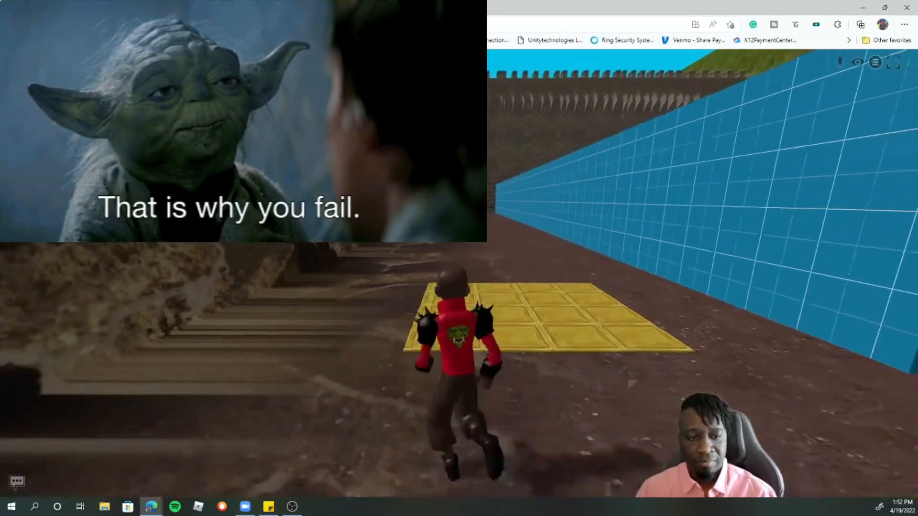
key("d")
key("w")
key("a")
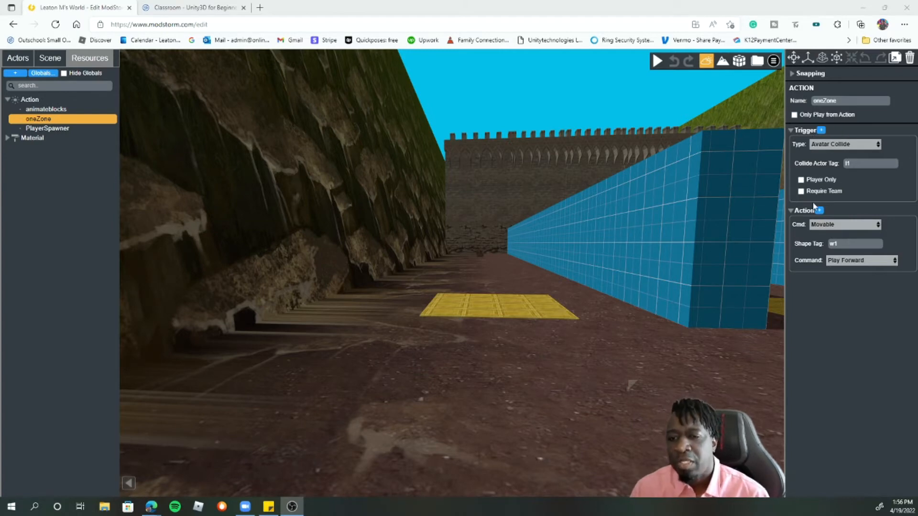
Play-test the oneZone trigger again by walking the avatar onto the first yellow tile, and leave the test
left_click(659, 61)
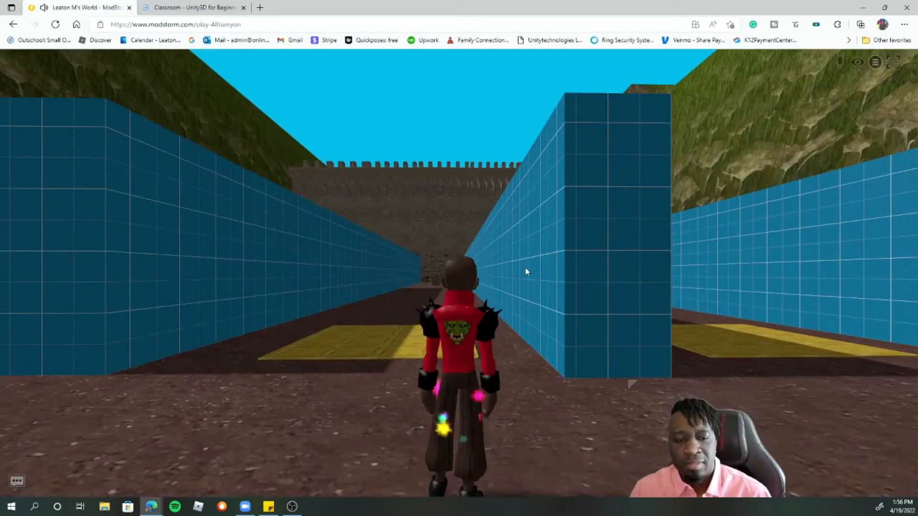
left_click(525, 272)
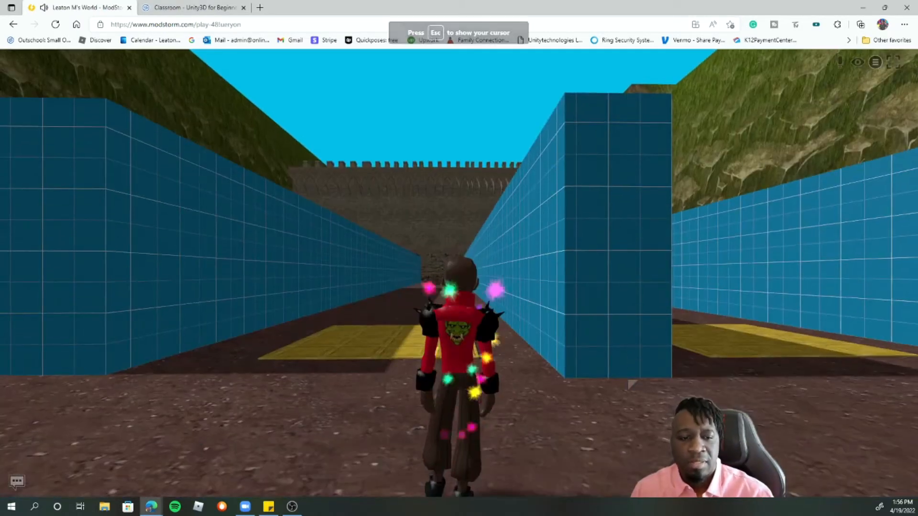
key("w")
key("a")
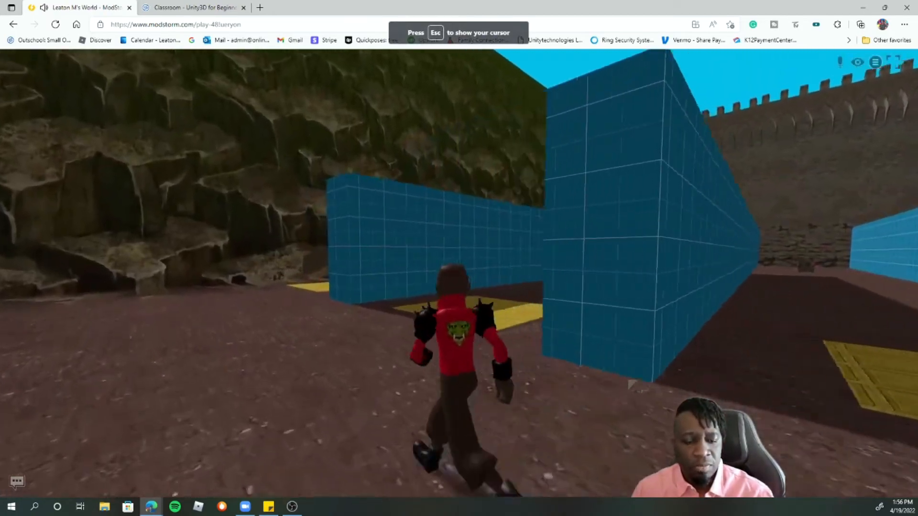
key("w")
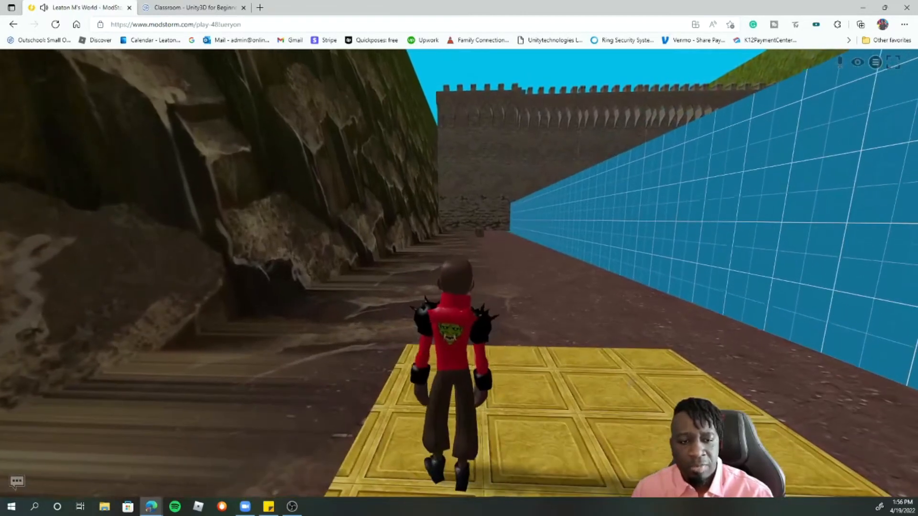
key("Escape")
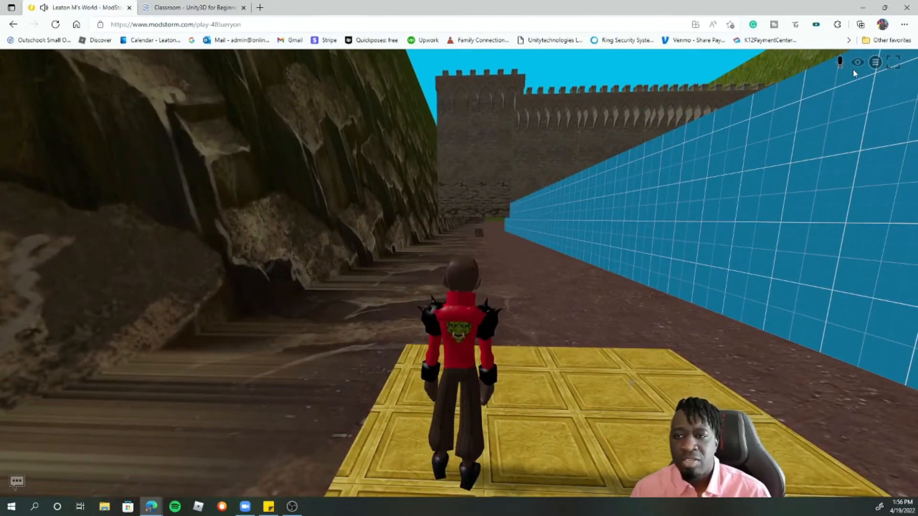
left_click(874, 63)
left_click(899, 120)
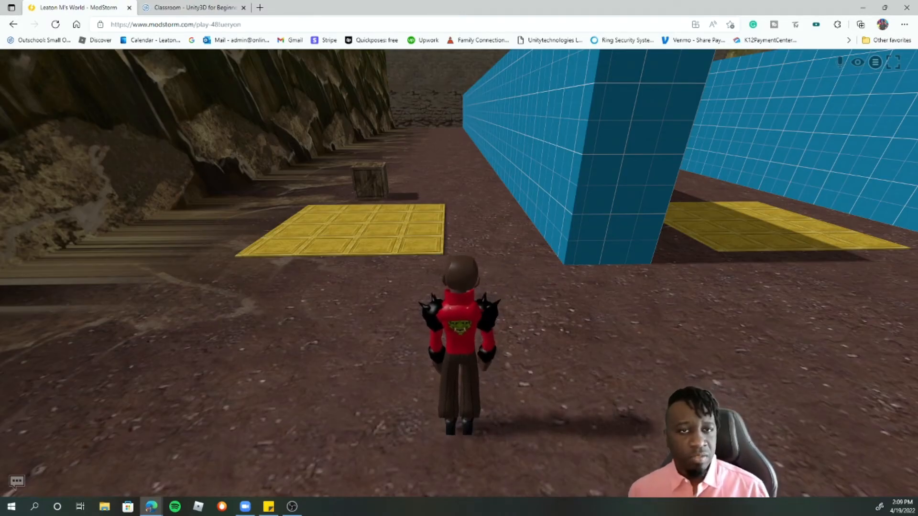
Walk the avatar onto the first yellow tile beside the wooden crate to test the wall section's movement
key("w")
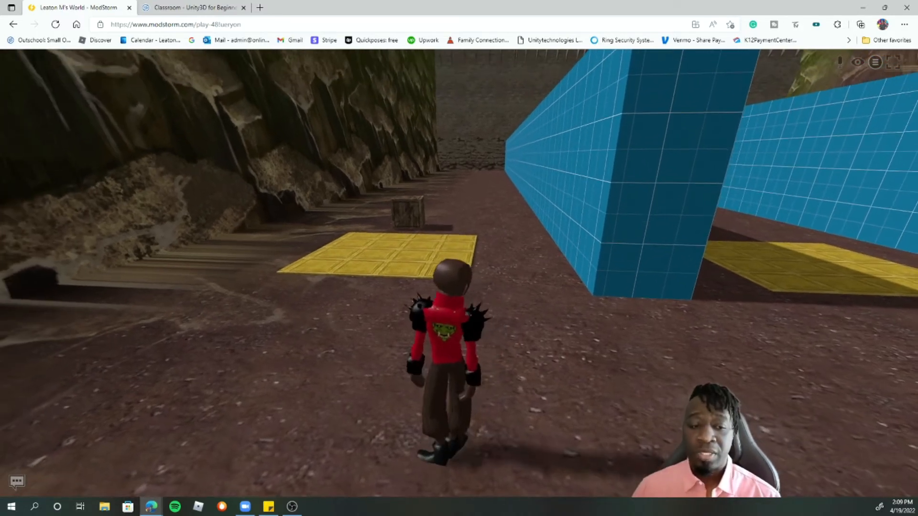
key("w")
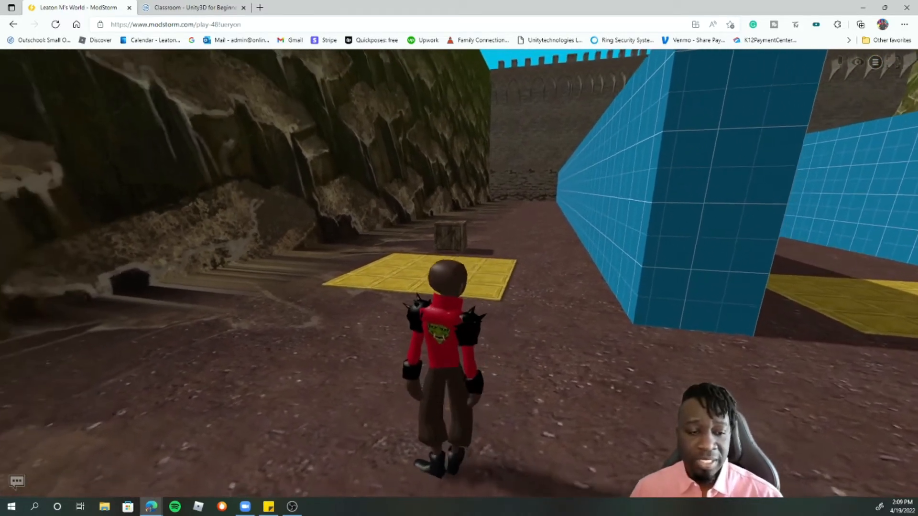
key("w")
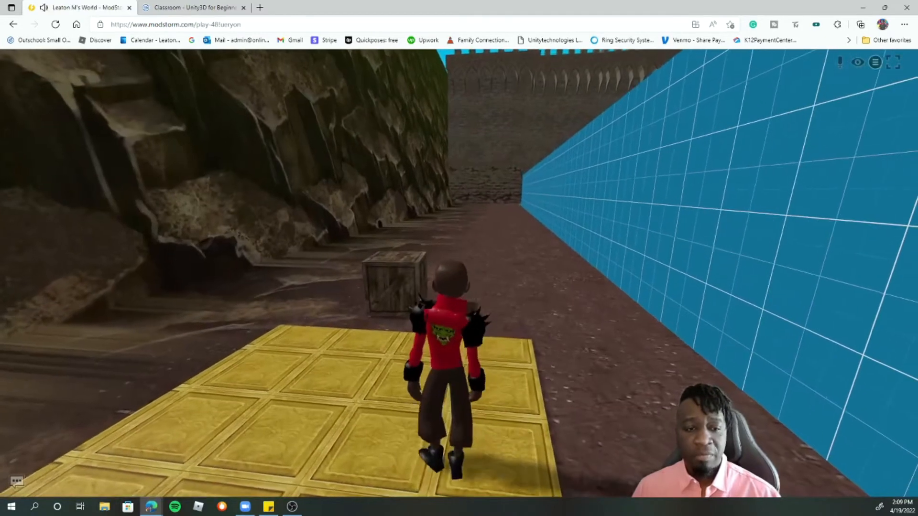
key("w")
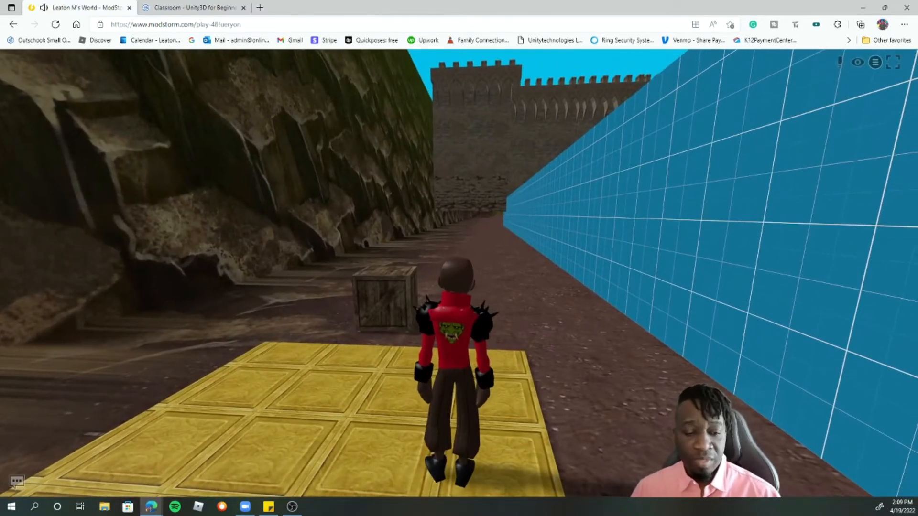
Move the avatar off the yellow tile, along the lane and back to the wooden crate while checking the wall section
key("d")
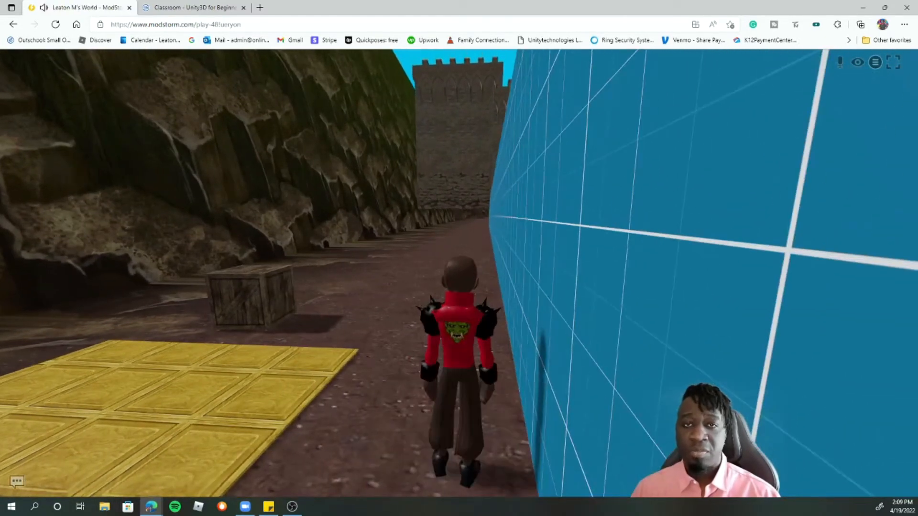
key("a")
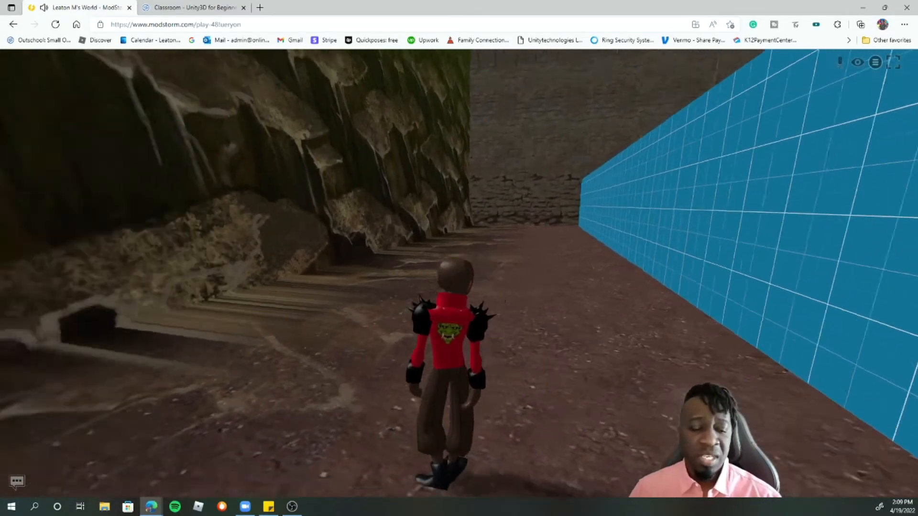
key("a")
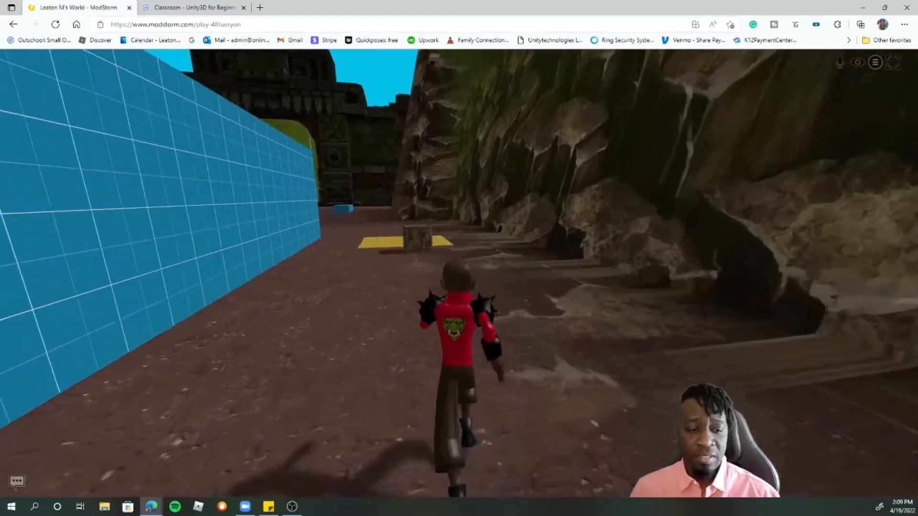
key("w")
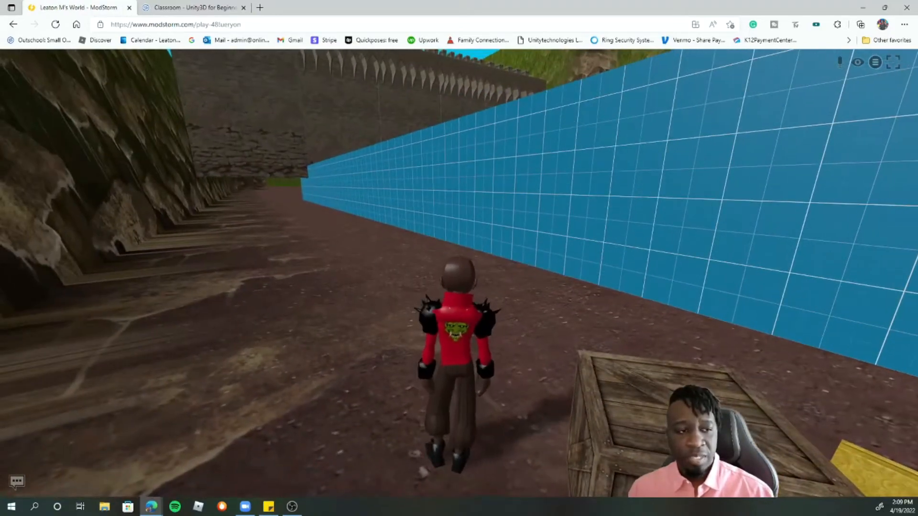
Walk the avatar around the wooden crate and along the lane to check how the first wall section reacts
key("d")
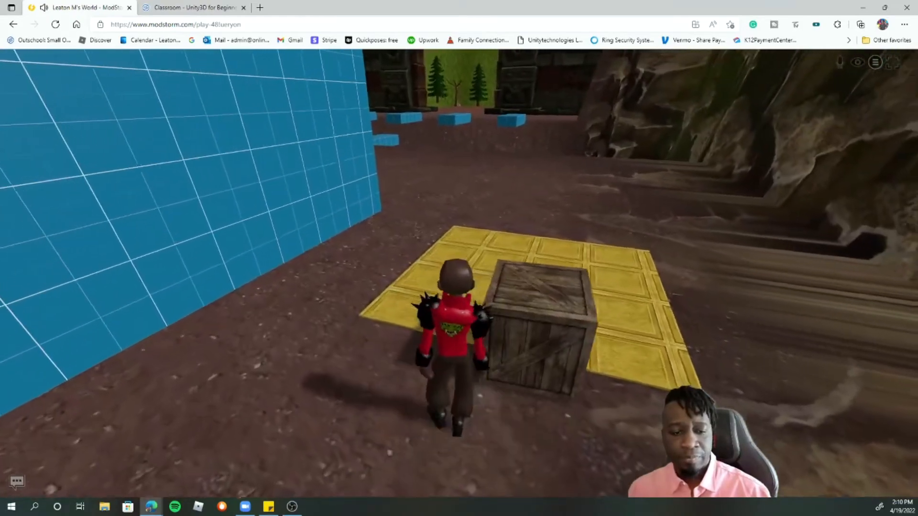
key("w")
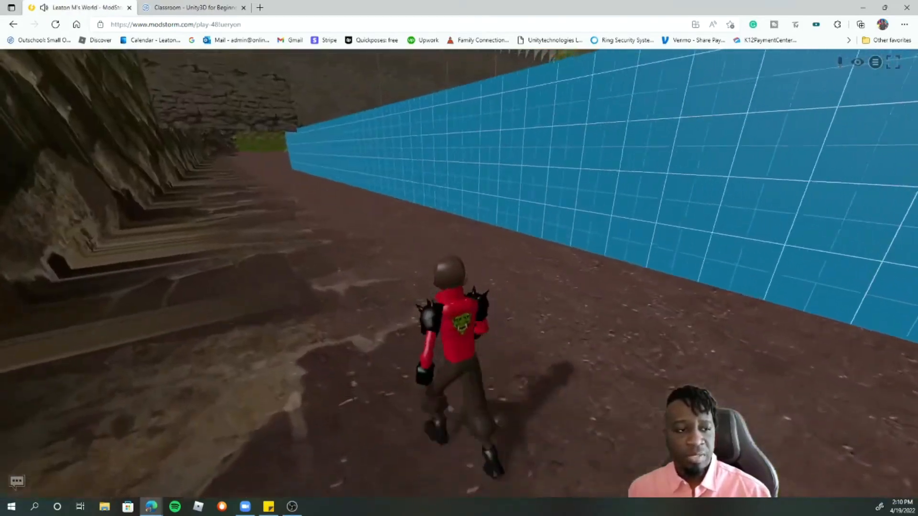
key("w")
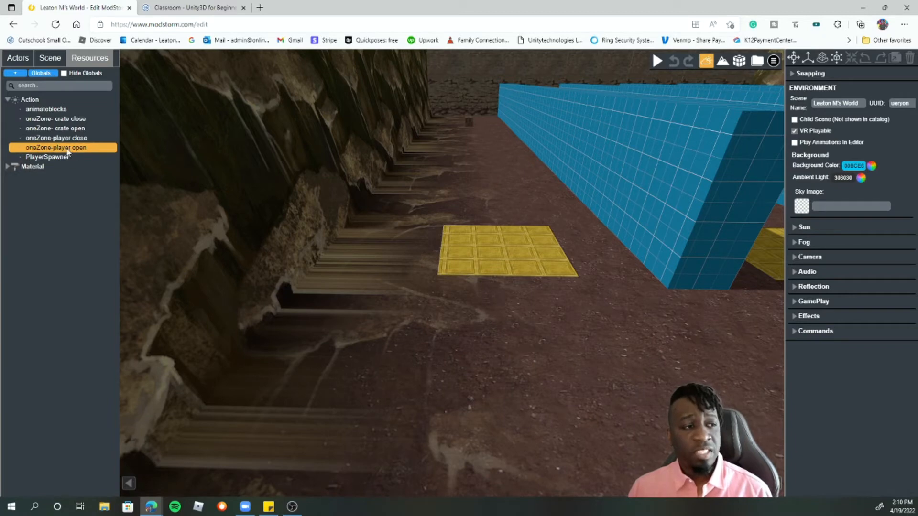
Review the trigger and command settings of the four oneZone player and crate open and close actions
left_click(46, 149)
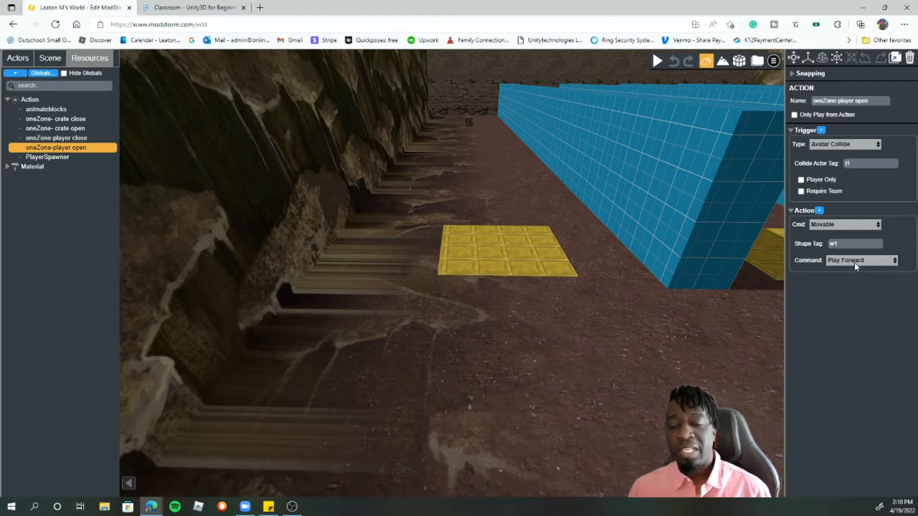
left_click(66, 139)
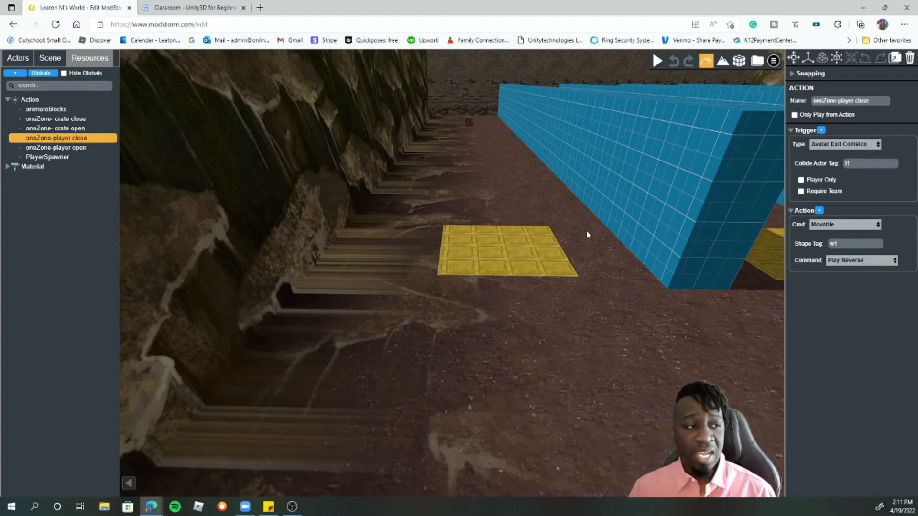
left_click(67, 128)
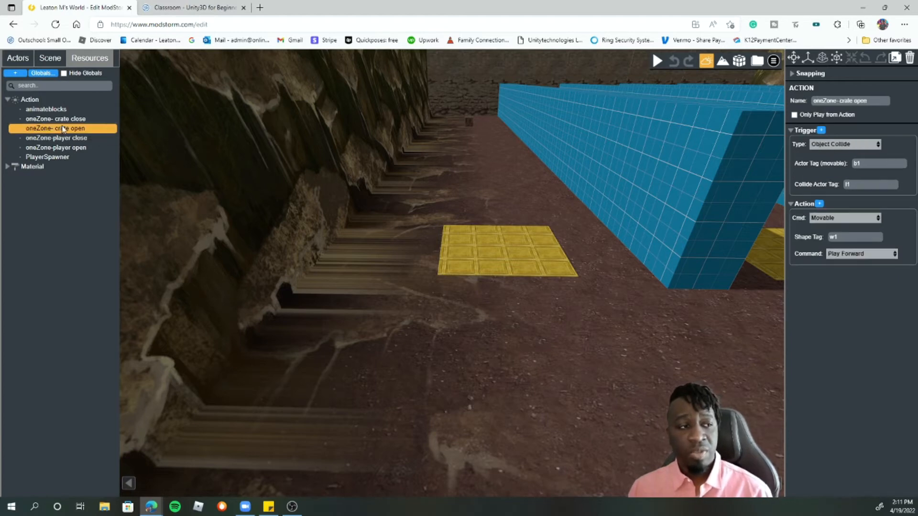
left_click(74, 119)
left_click(71, 130)
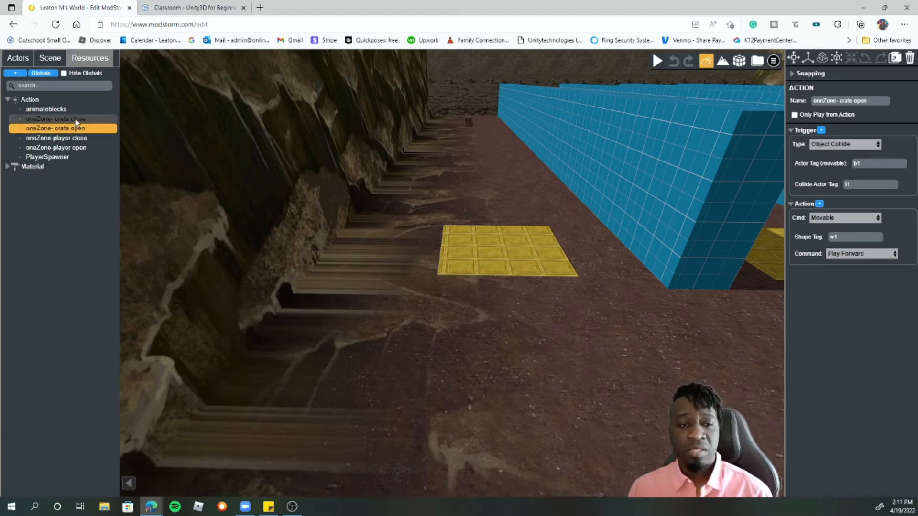
left_click(76, 120)
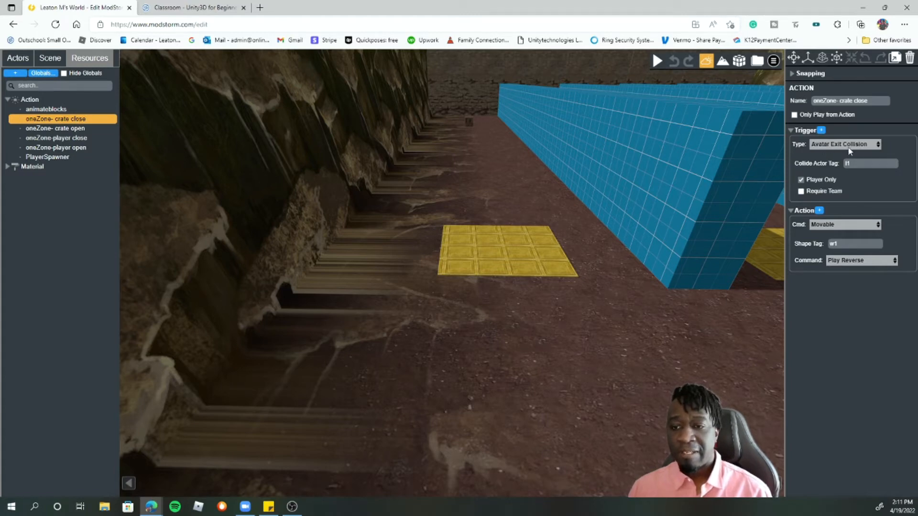
left_click(56, 129)
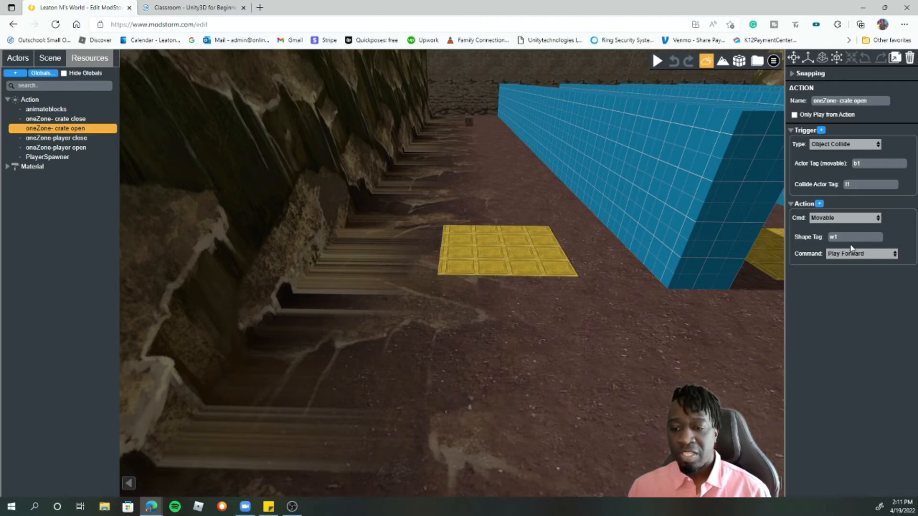
Set the oneZone crate close action's trigger to Object Exit Collision with b1 as the movable actor tag
left_click(82, 119)
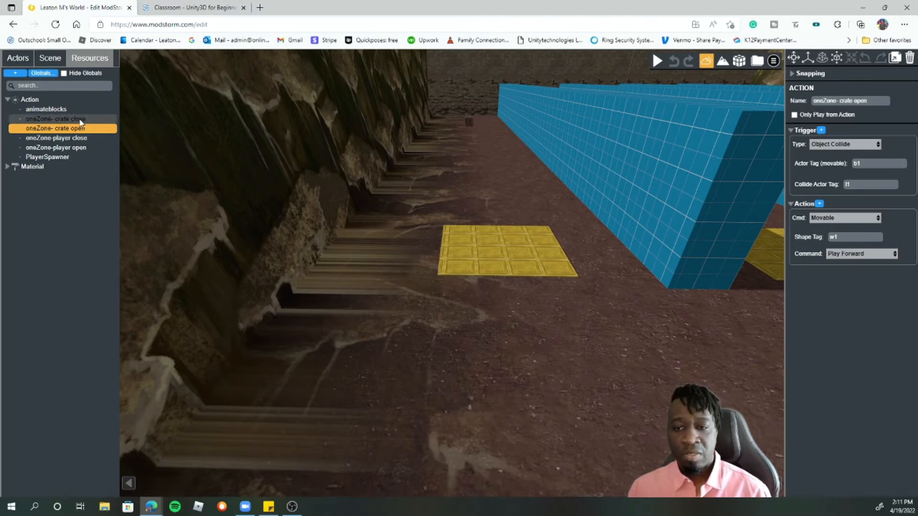
left_click(854, 148)
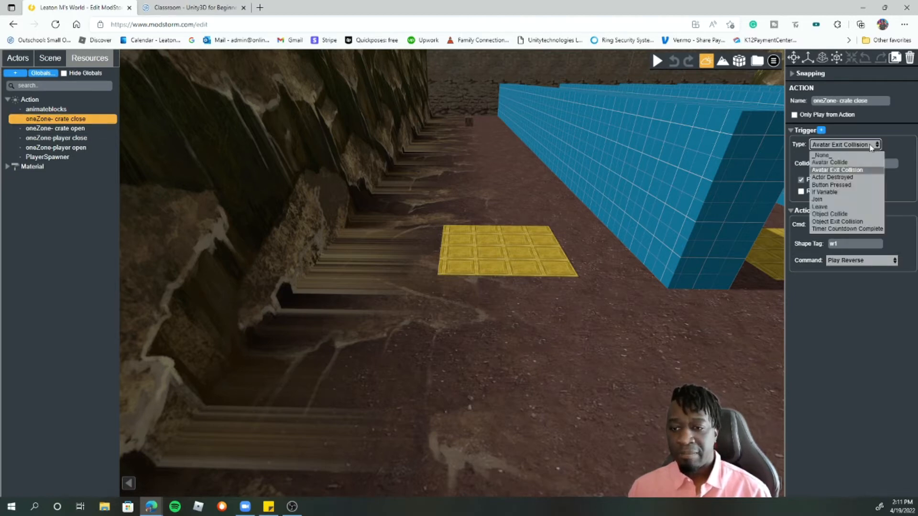
left_click(834, 225)
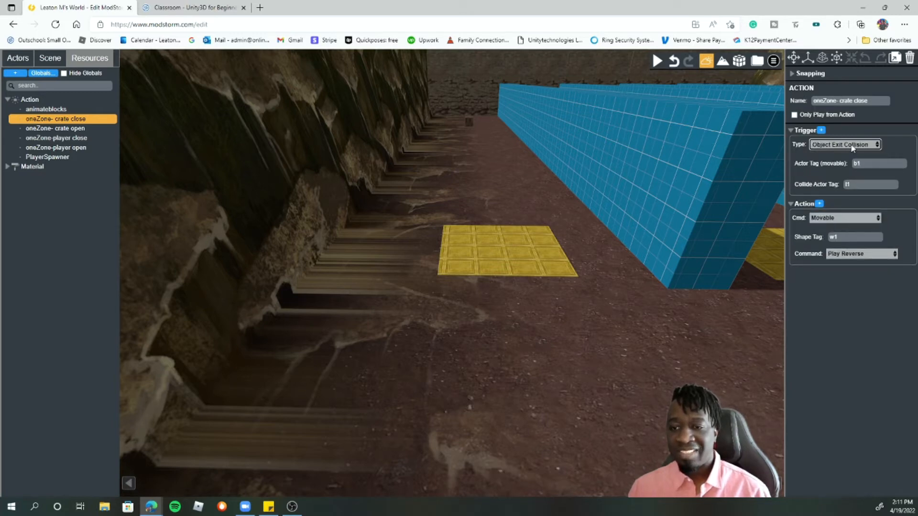
double_click(870, 164)
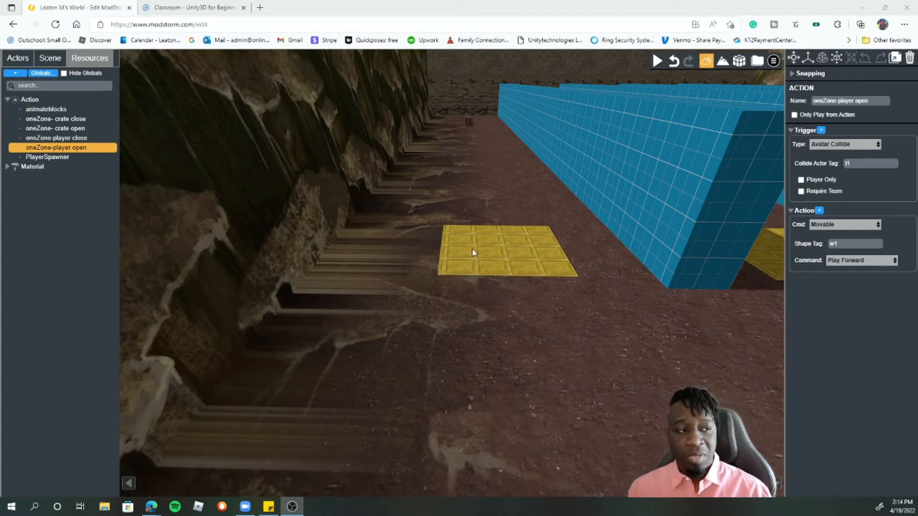
Check the player close and open actions, and create a new variable named wall1
left_click(71, 138)
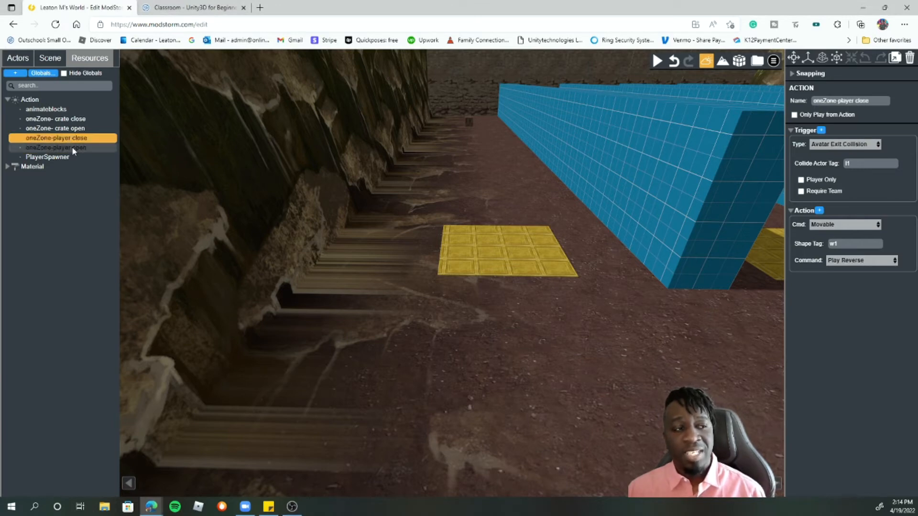
left_click(72, 147)
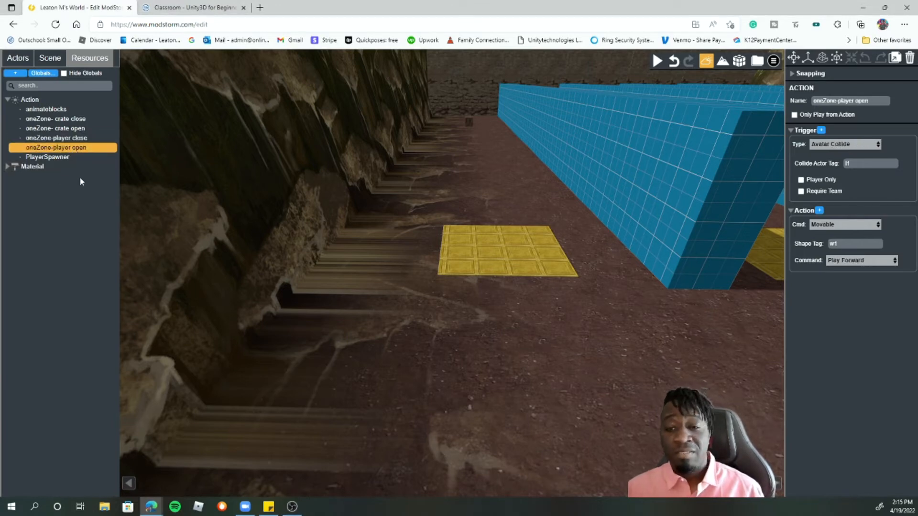
left_click(10, 74)
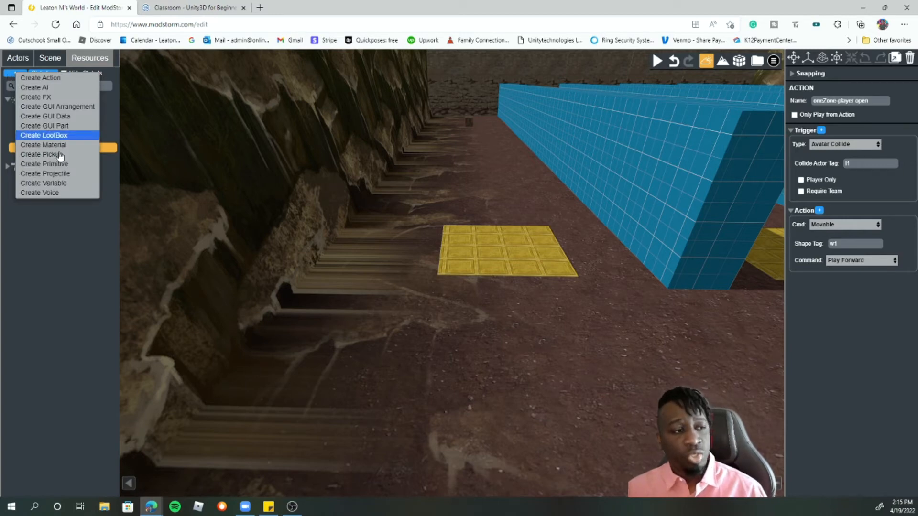
left_click(60, 184)
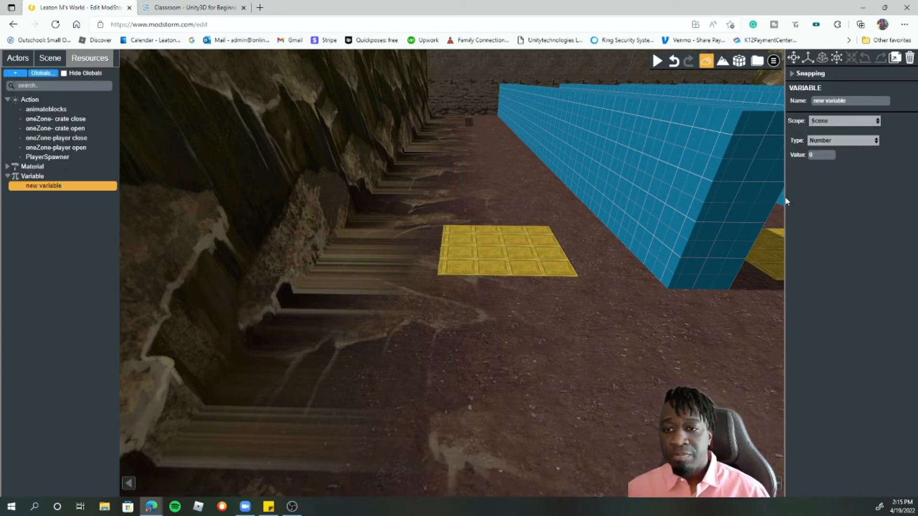
left_click(856, 102)
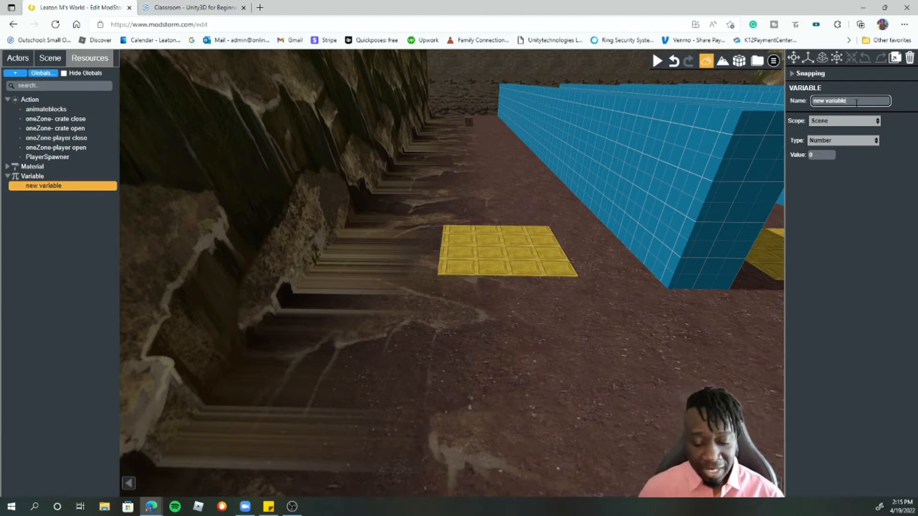
key("BackSpace")
key("BackSpace")
key("BackSpace")
key("BackSpace")
key("BackSpace")
key("BackSpace")
key("BackSpace")
key("BackSpace")
key("BackSpace")
key("BackSpace")
key("BackSpace")
key("BackSpace")
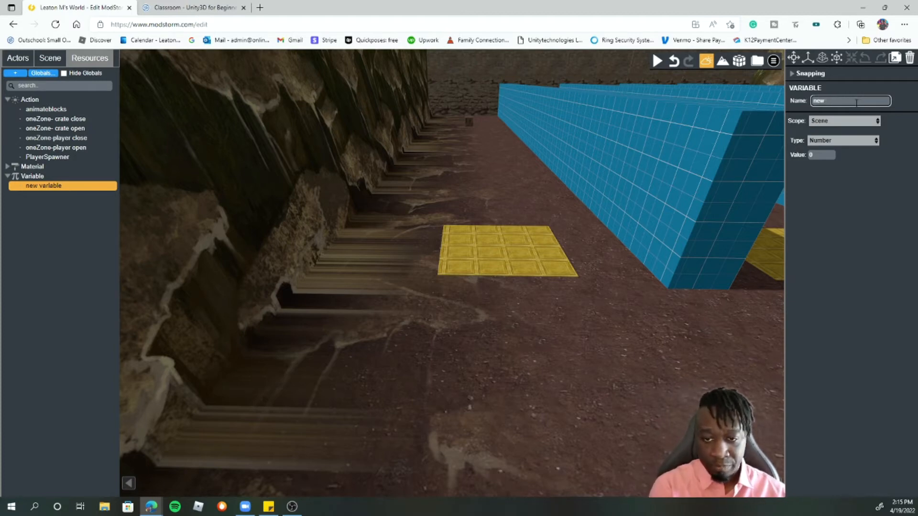
type("wall")
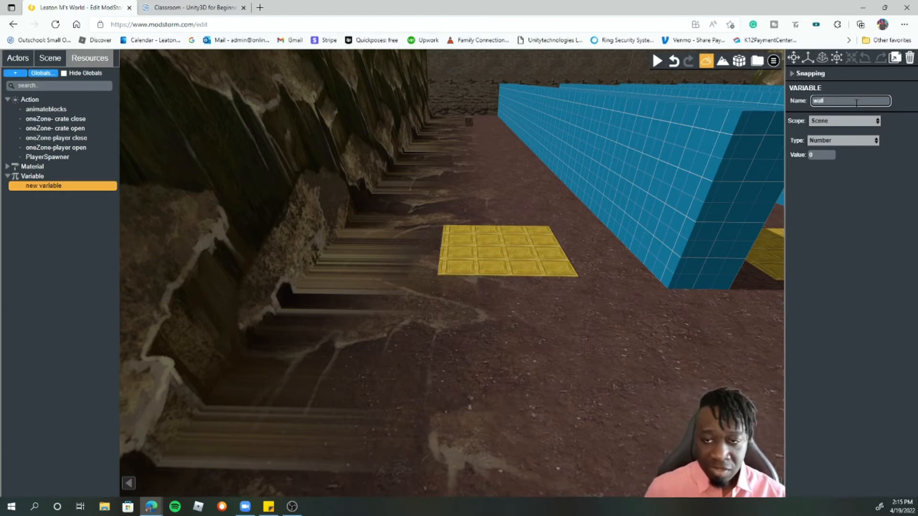
type("1")
left_click(864, 190)
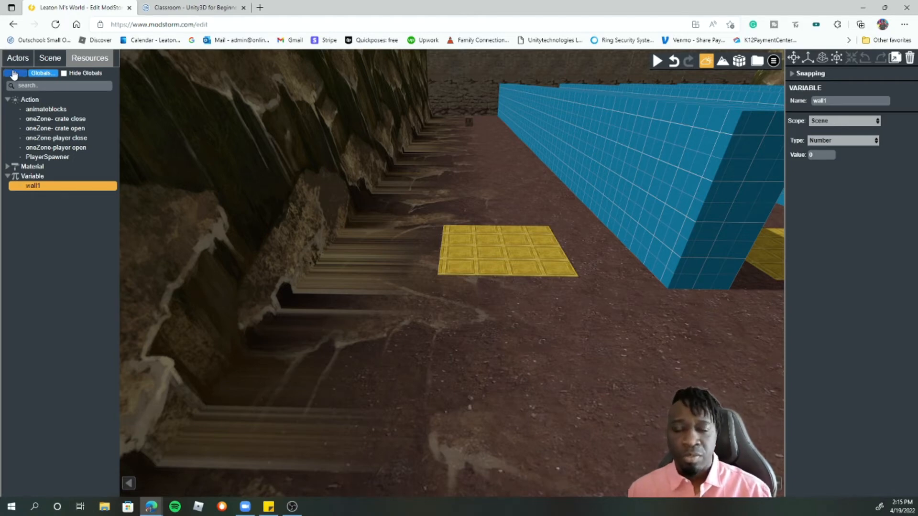
Set the wall1 variable's type to Number with a starting value of 0
scroll(535, 161, "down", 5)
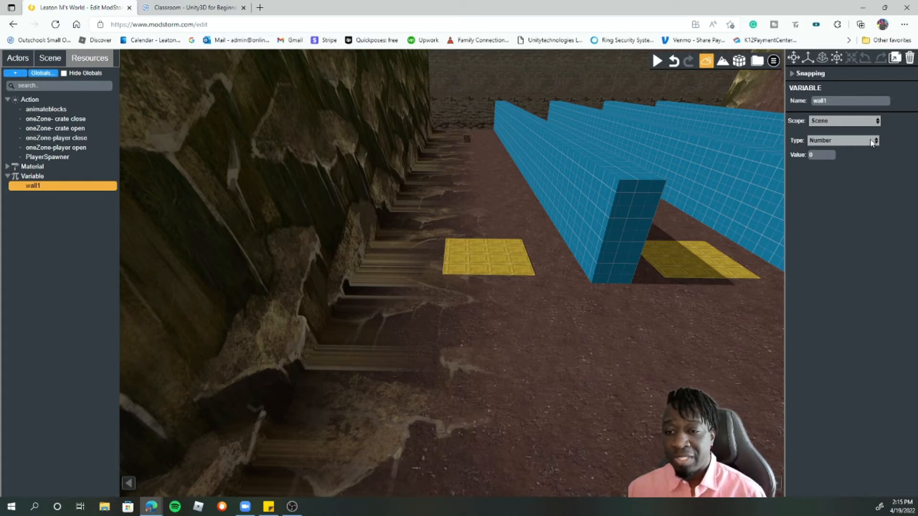
left_click(836, 141)
left_click(830, 151)
left_click(820, 155)
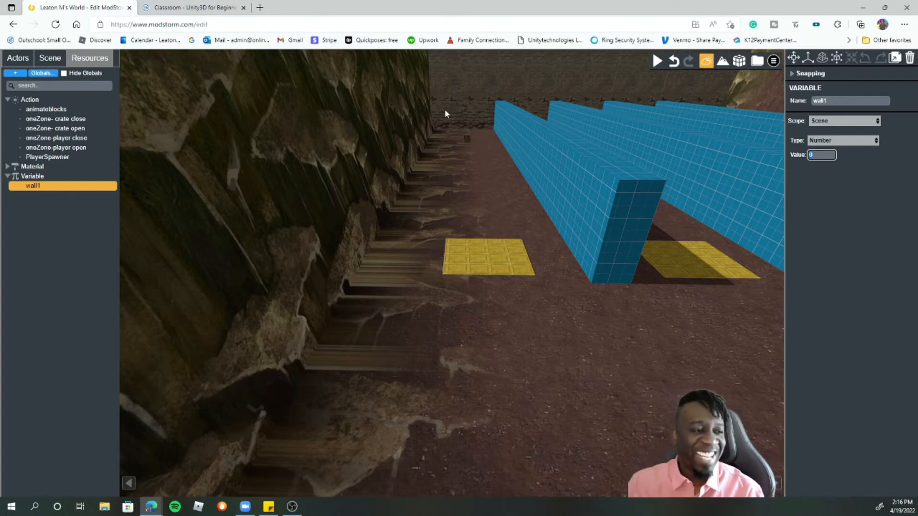
left_click(38, 188)
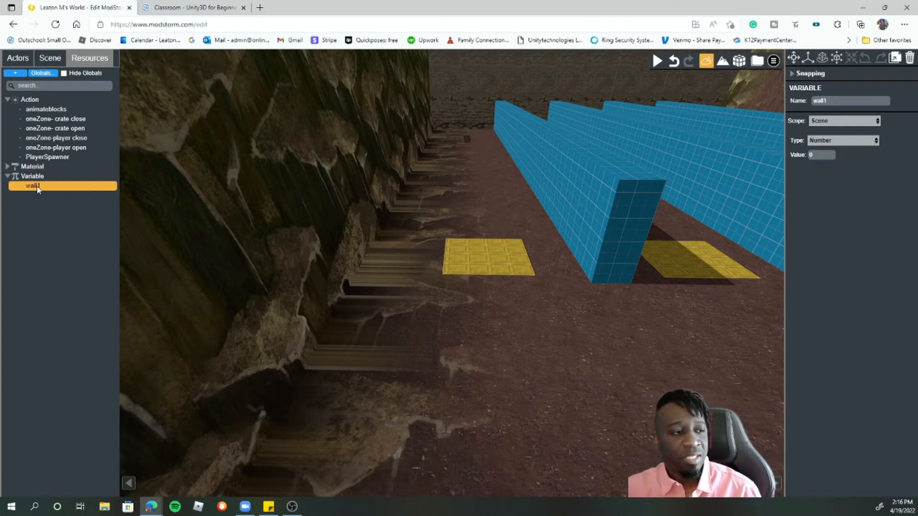
Change the command of the oneZone player open action to Variable Change
left_click(60, 148)
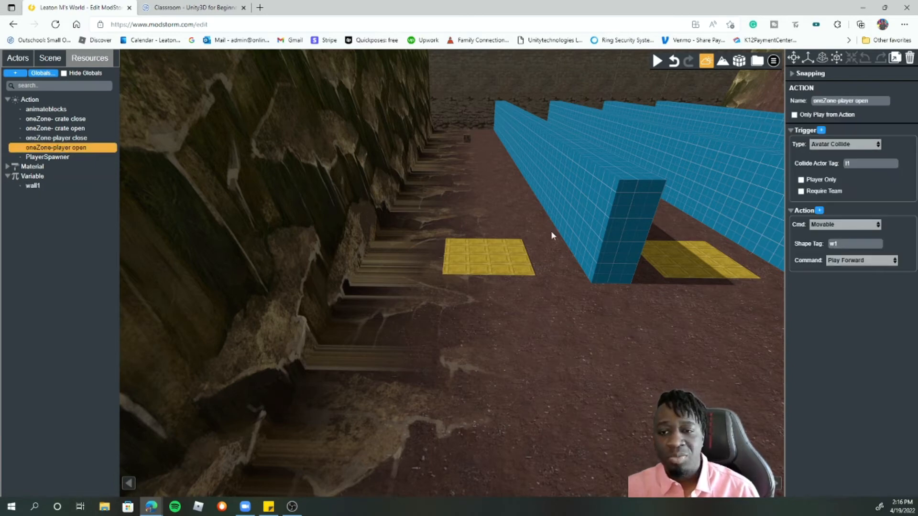
mouse_move(847, 226)
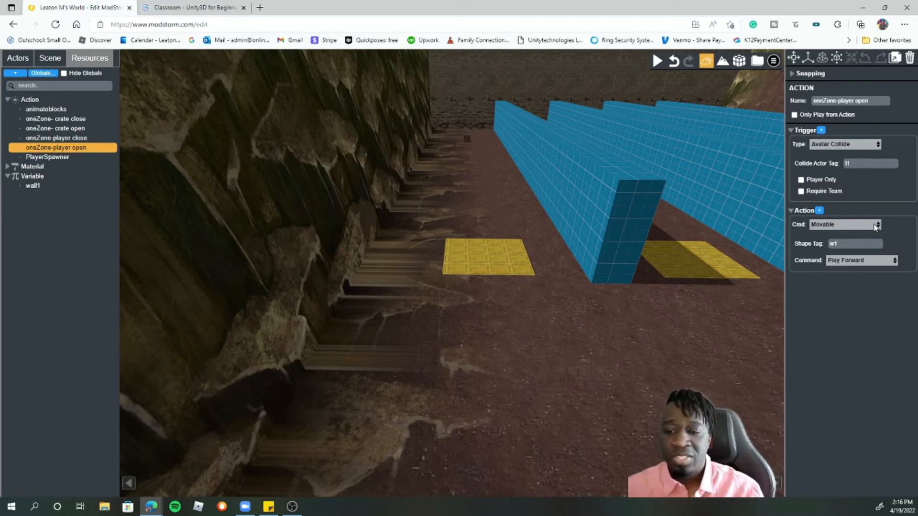
left_click(853, 225)
scroll(841, 335, "down", 4)
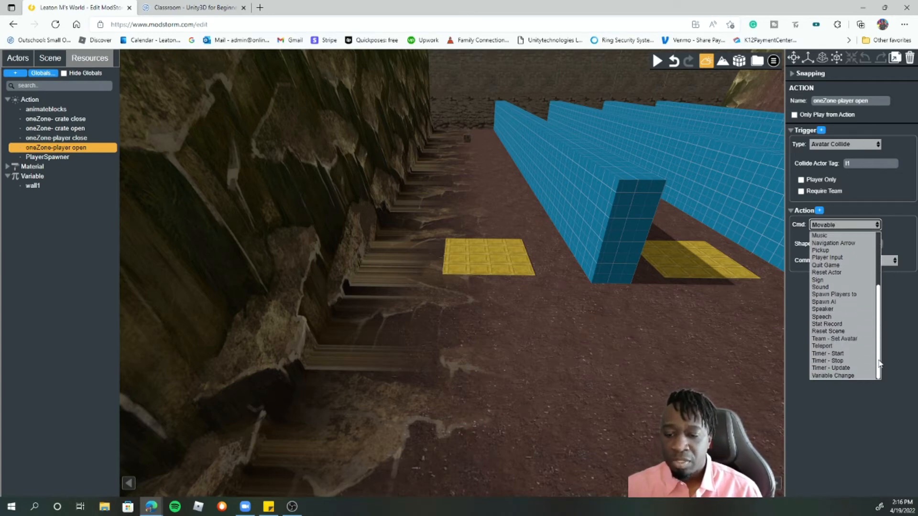
left_click(831, 375)
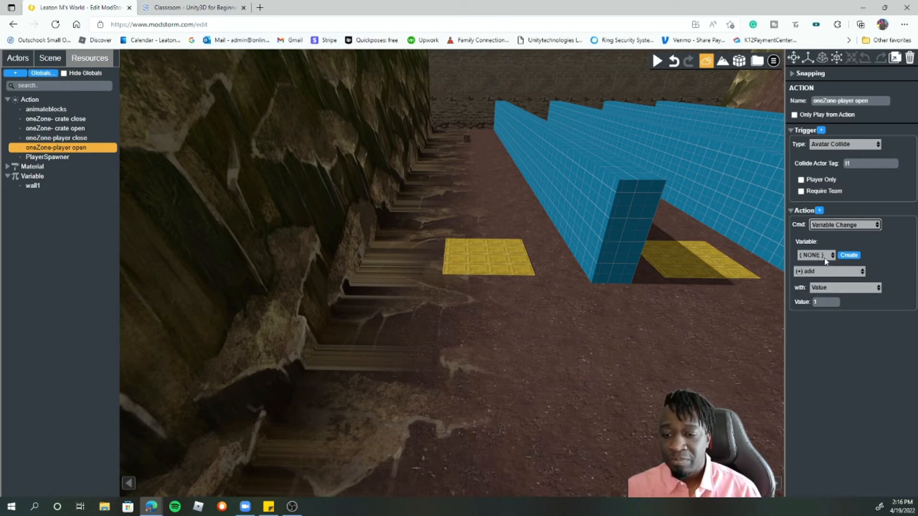
Make the player open action's variable change add a value of 1 to wall1
left_click(832, 256)
left_click(807, 273)
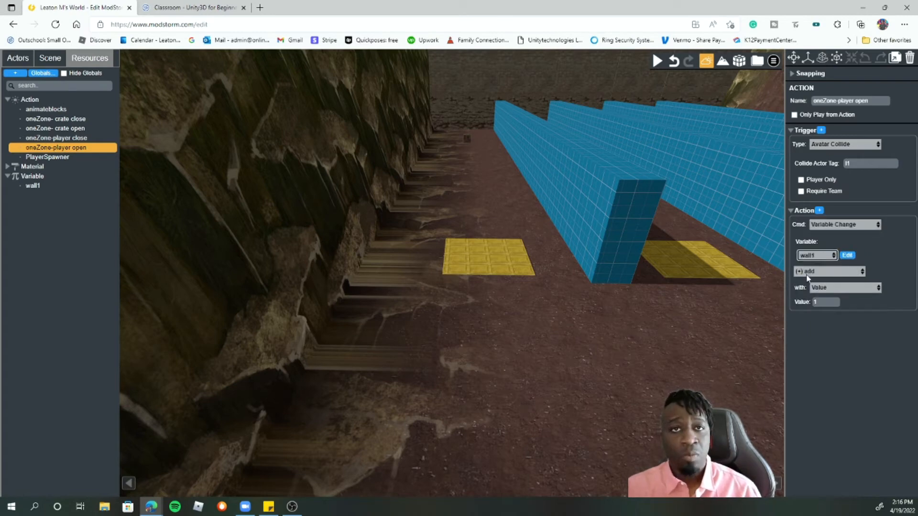
left_click(812, 272)
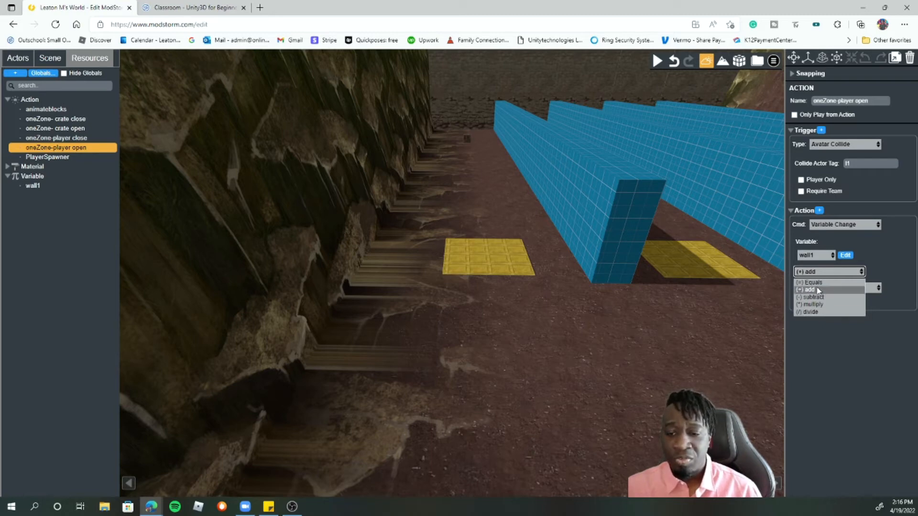
left_click(817, 290)
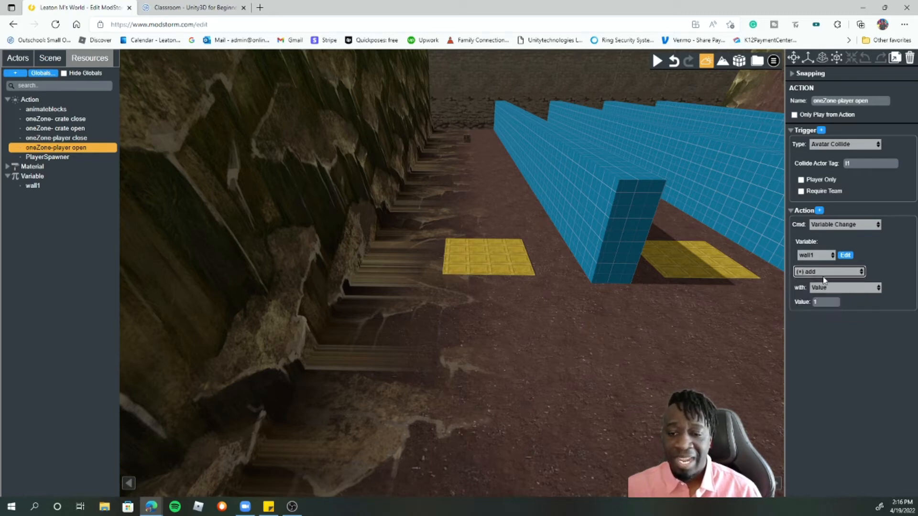
left_click(823, 302)
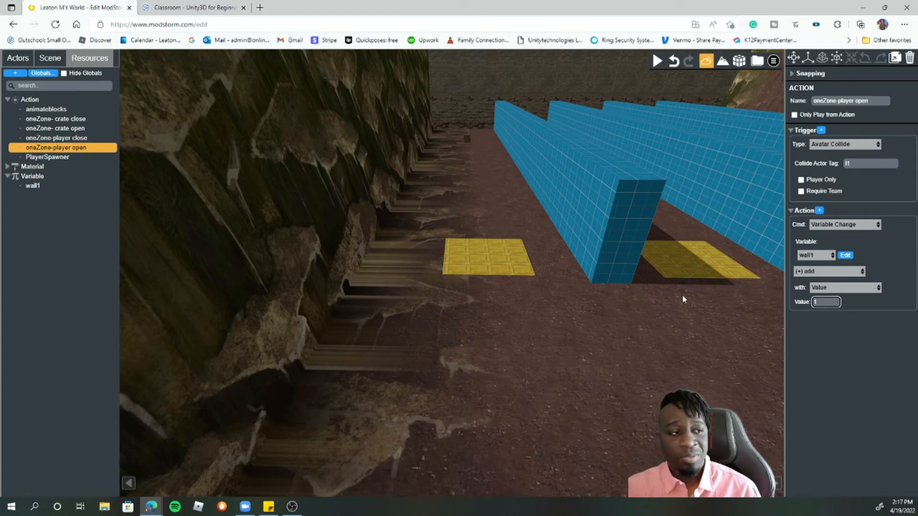
Change the command of the oneZone player close action to Variable Change and target the wall1 variable
left_click(71, 138)
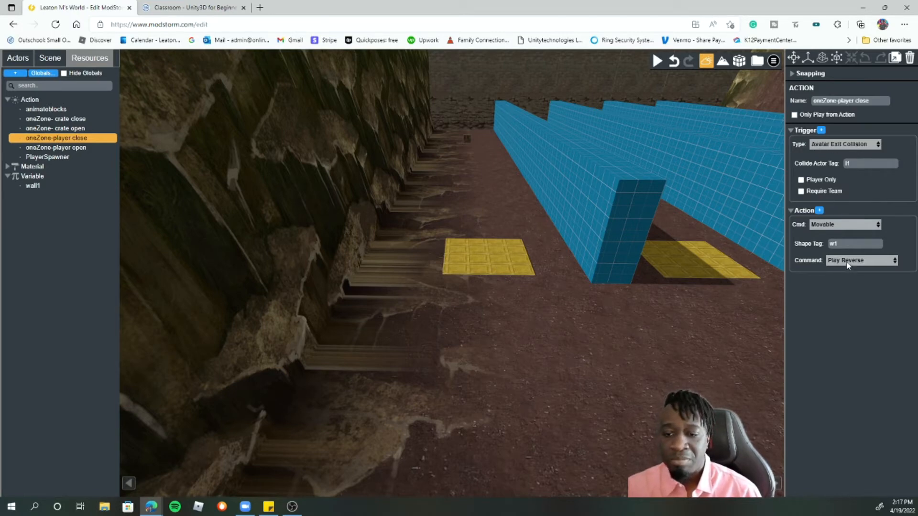
left_click(867, 224)
scroll(842, 363, "down", 4)
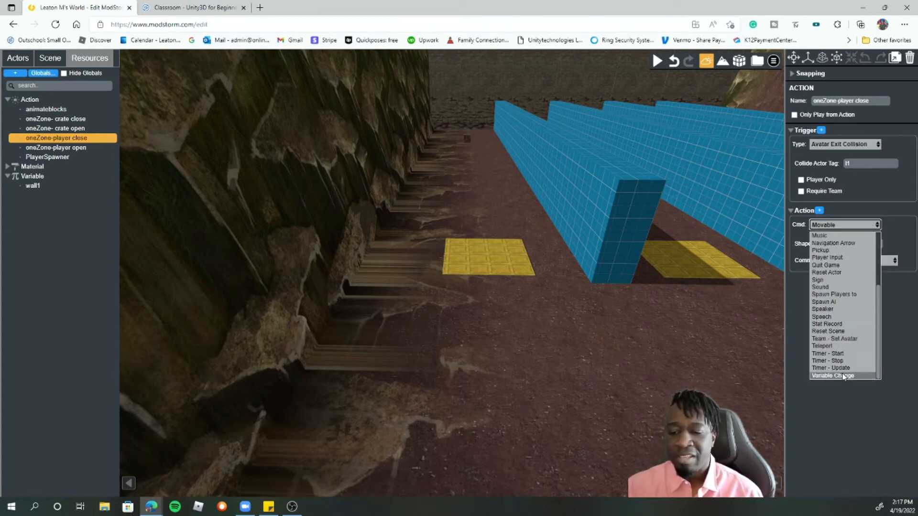
left_click(842, 375)
left_click(826, 256)
left_click(812, 270)
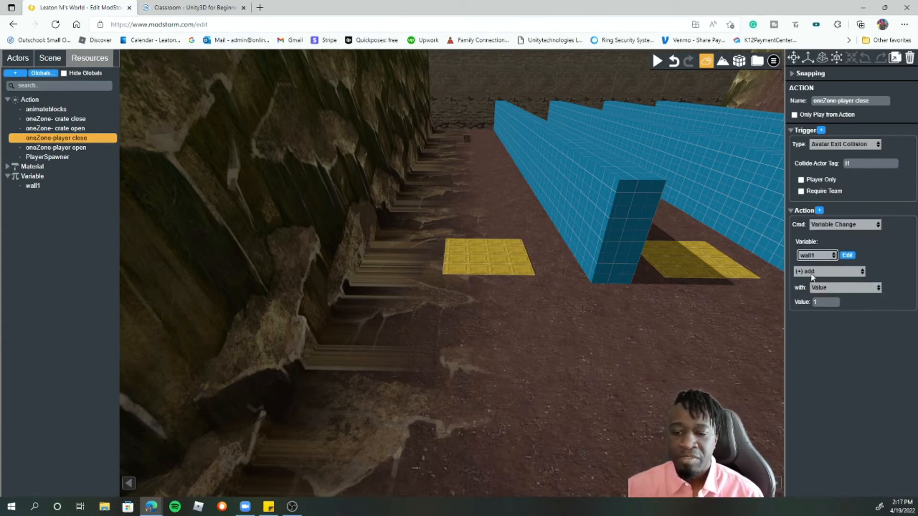
Make the player close action's variable change subtract a value of 1 from wall1
left_click(830, 271)
left_click(816, 296)
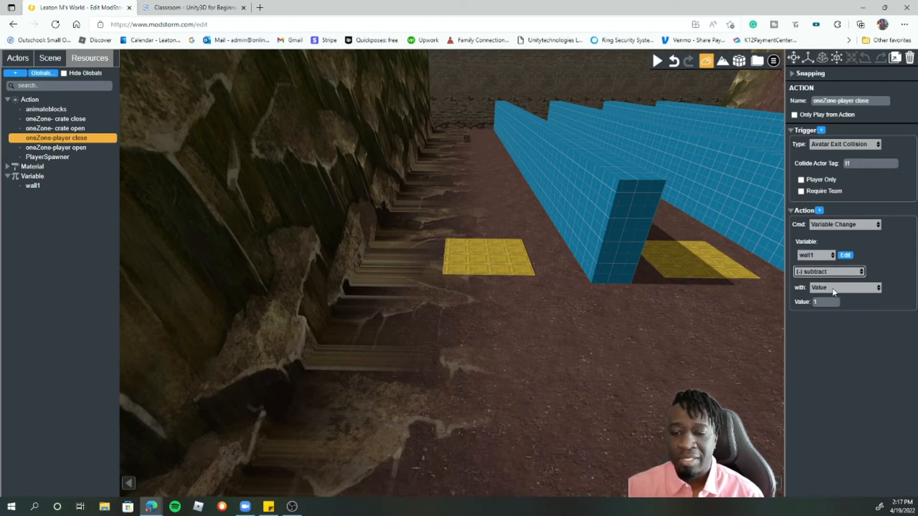
left_click(824, 289)
left_click(845, 388)
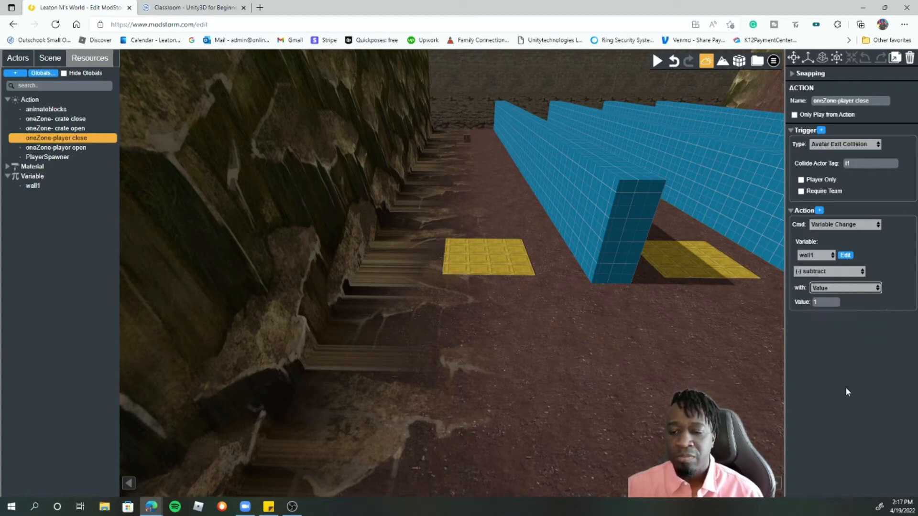
left_click(824, 302)
left_click(811, 377)
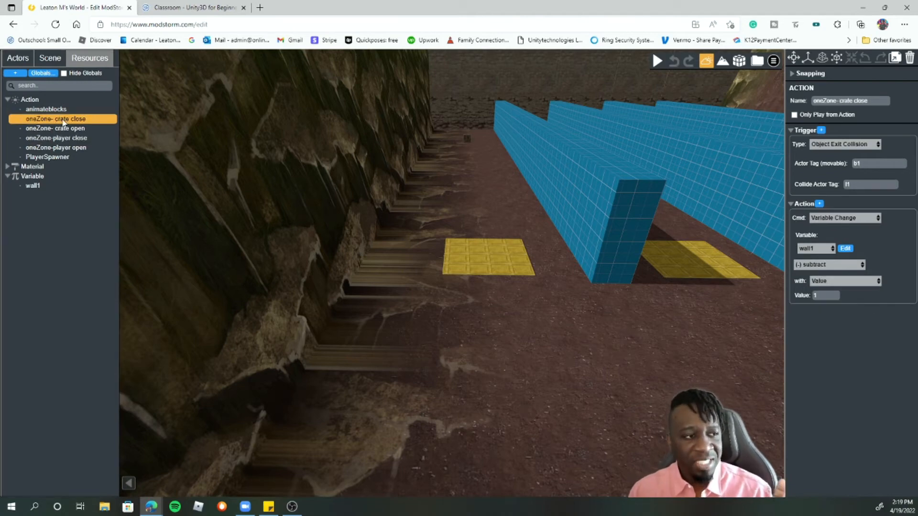
Review the trigger and variable change settings of the oneZone crate and player open and close actions
left_click(68, 129)
left_click(69, 138)
left_click(68, 147)
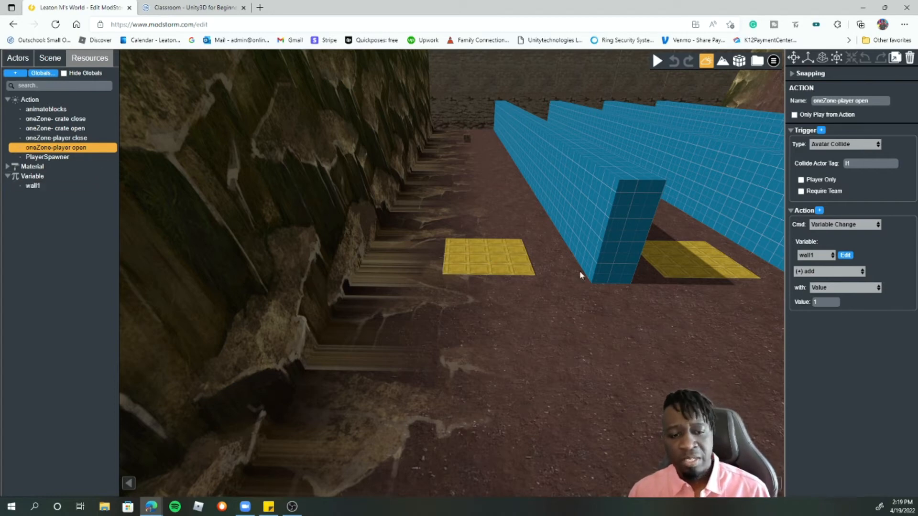
left_click(82, 119)
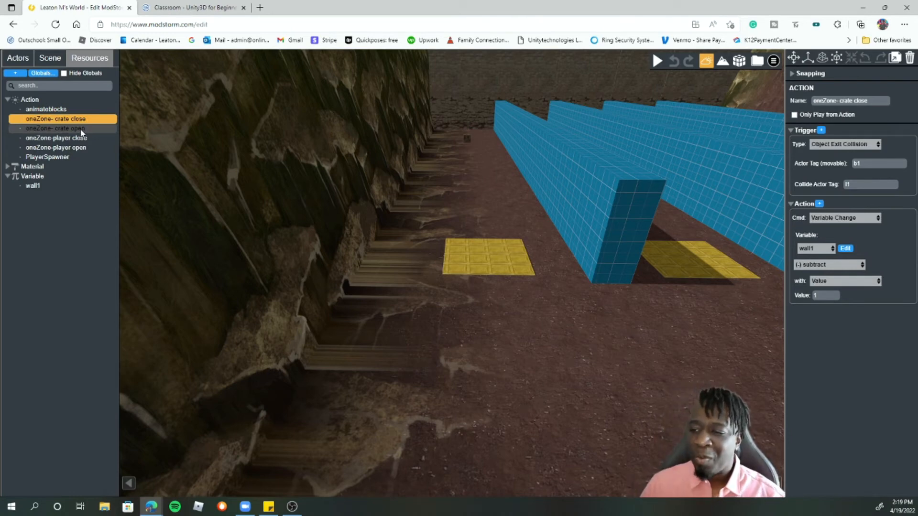
Create a new action and name it OpenOrCloseWall1
left_click(16, 77)
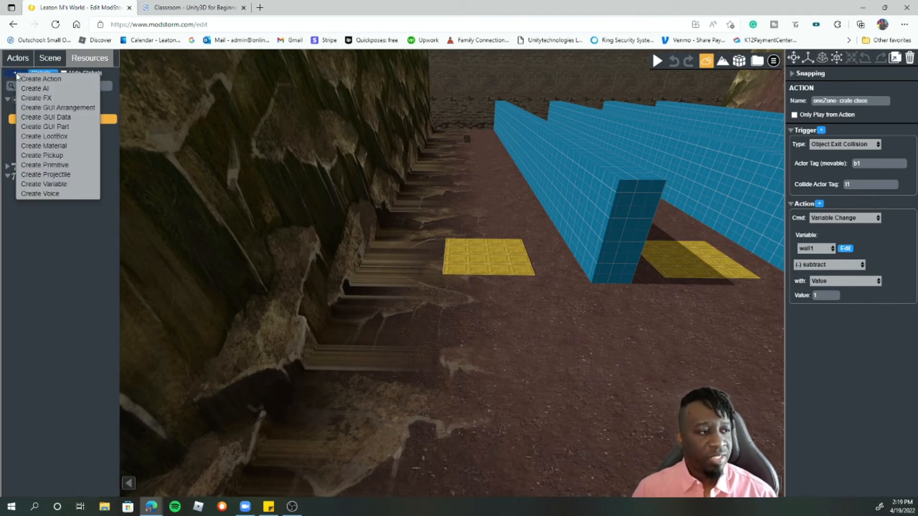
left_click(52, 79)
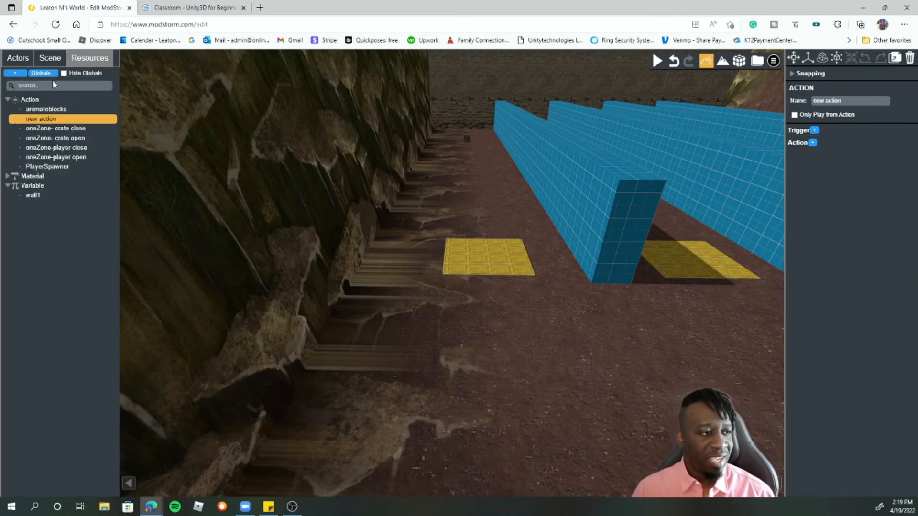
left_click(857, 101)
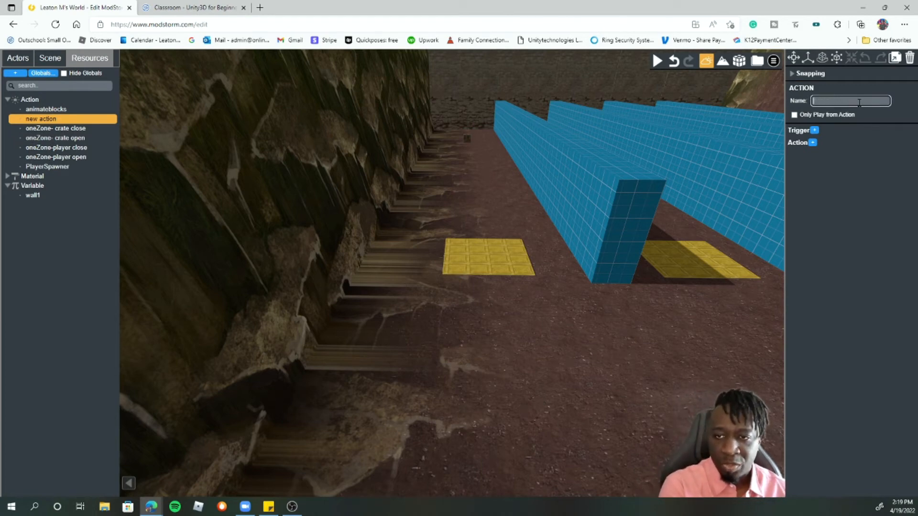
type("OpenOrC")
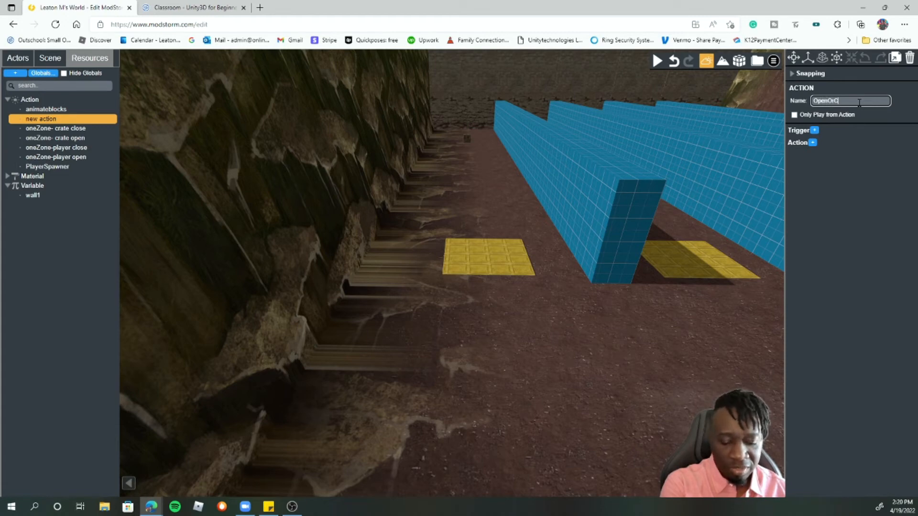
type("lose")
key("Return")
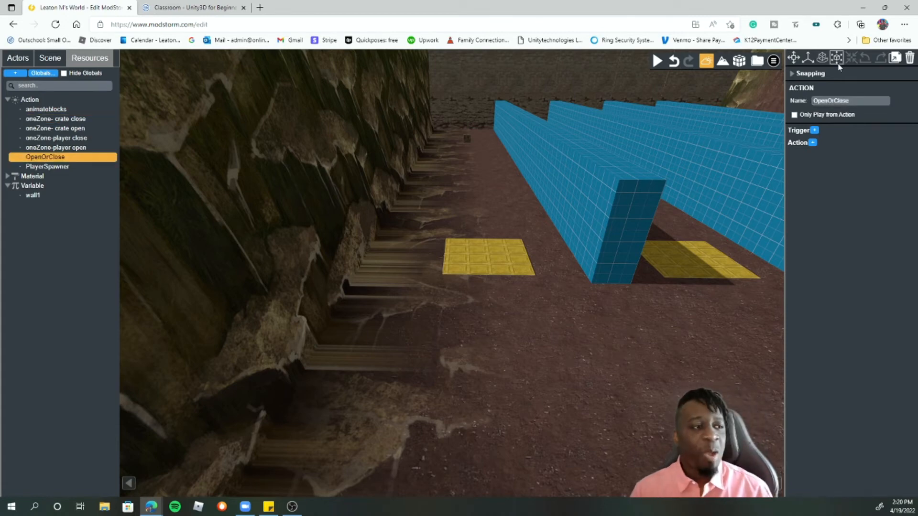
left_click(866, 99)
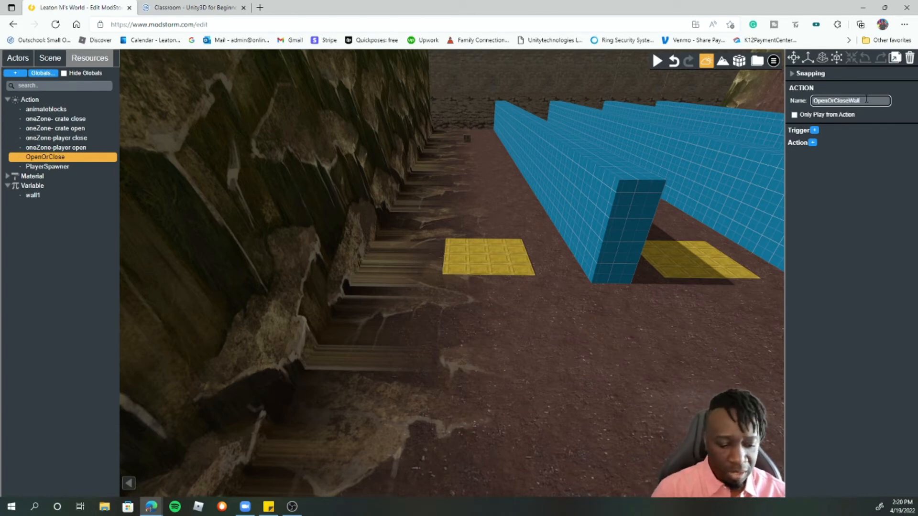
type("Wall")
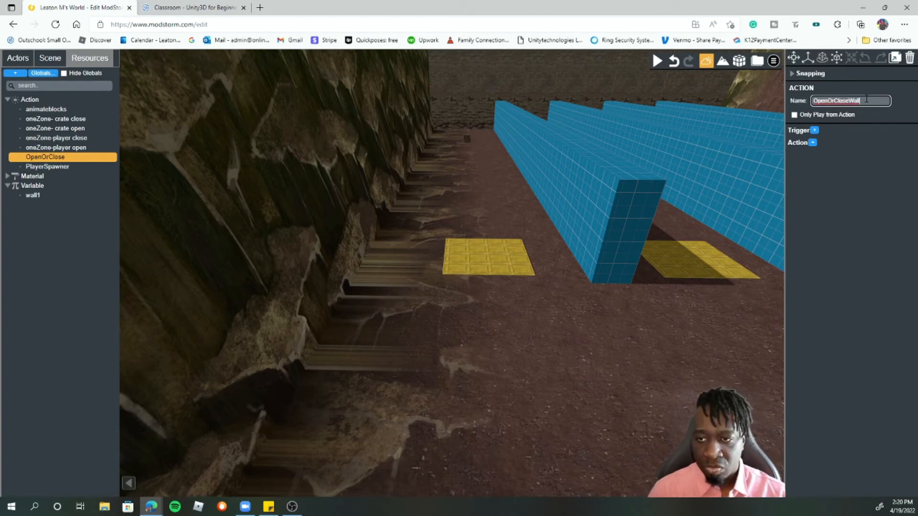
type("1")
key("Return")
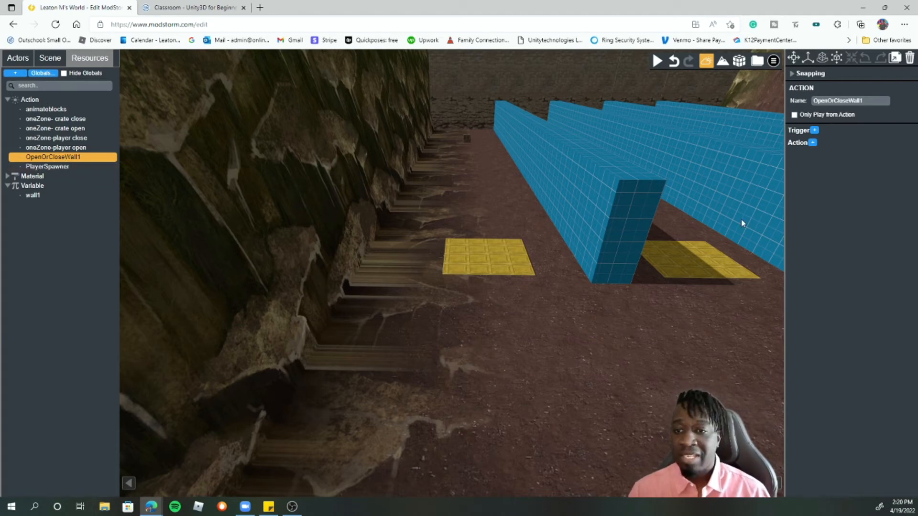
Add an If Variable trigger to the OpenOrCloseWall1 action that checks whether wall1 is greater than the value 0
left_click(820, 130)
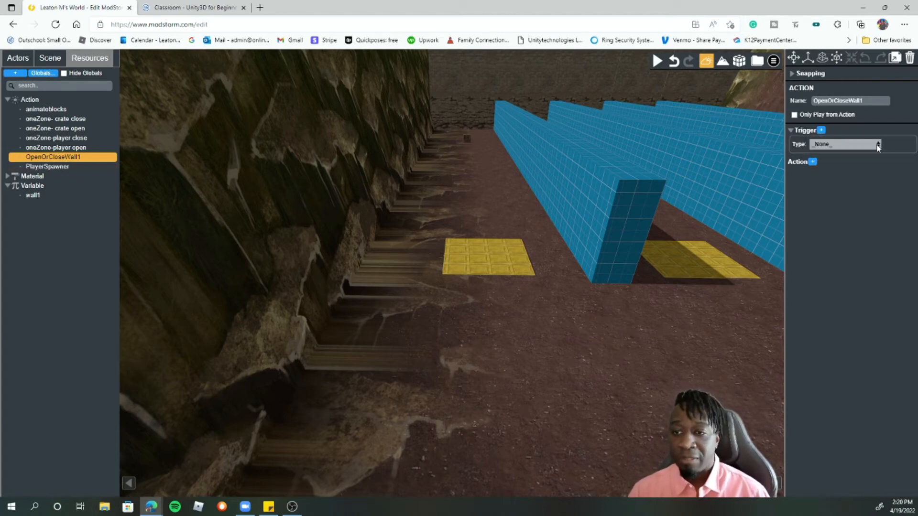
left_click(864, 144)
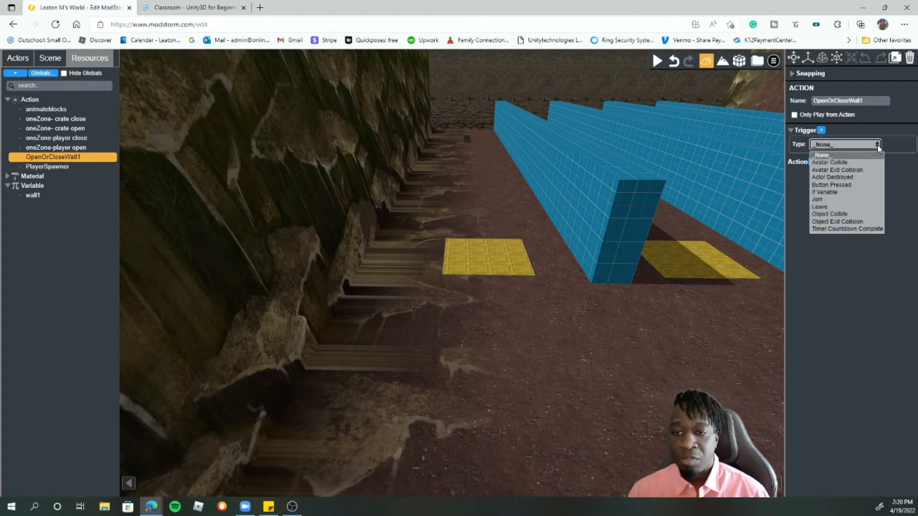
left_click(827, 192)
left_click(832, 175)
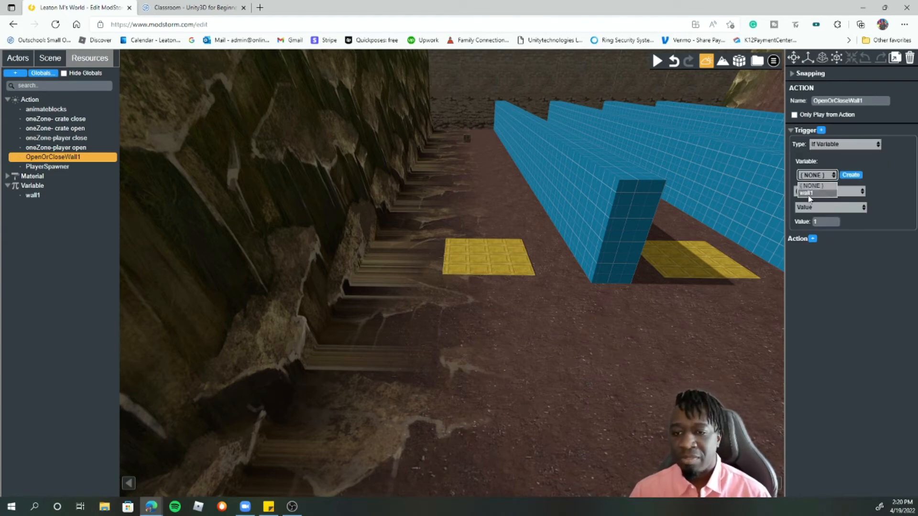
left_click(812, 195)
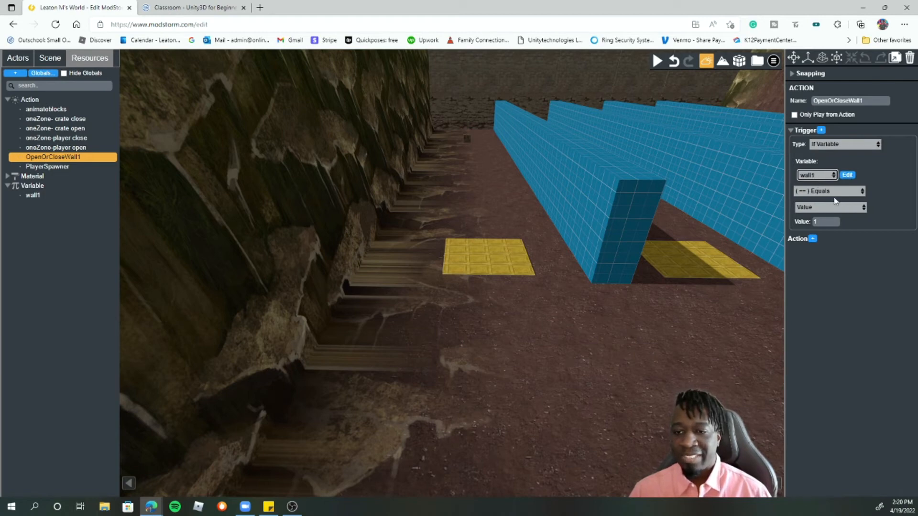
left_click(862, 192)
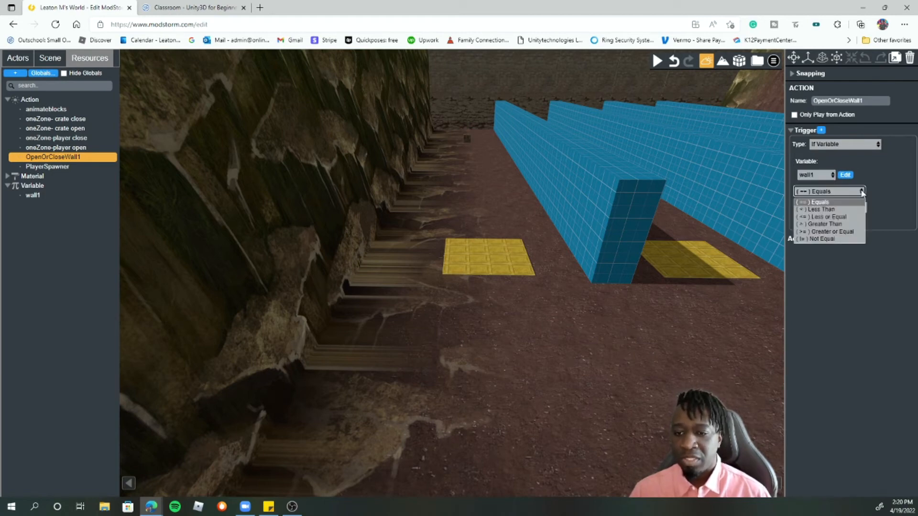
left_click(821, 225)
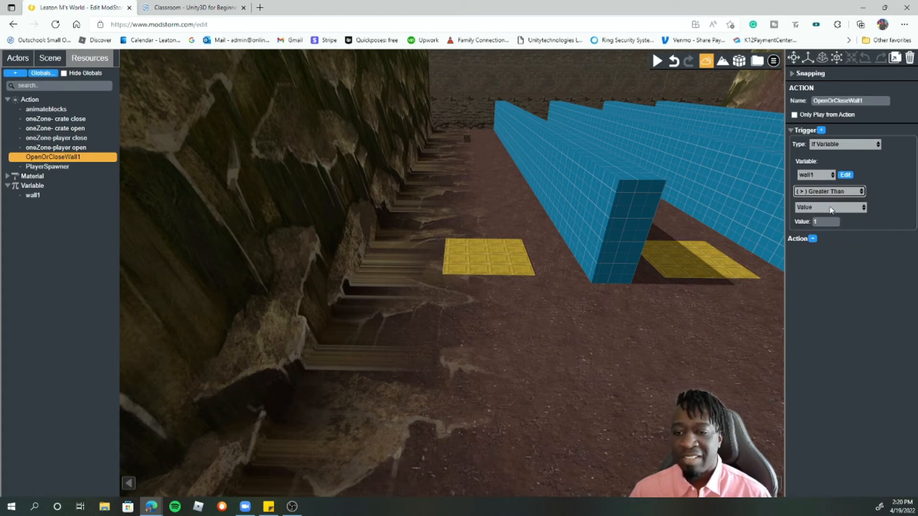
left_click(824, 223)
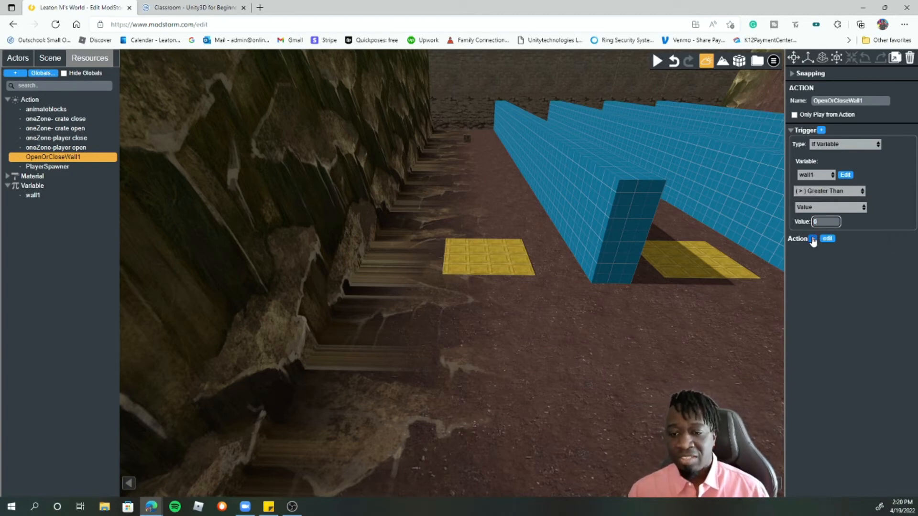
Add a Movable command to the OpenOrCloseWall1 action with shape tag w1, using Play Forward
left_click(813, 239)
left_click(861, 253)
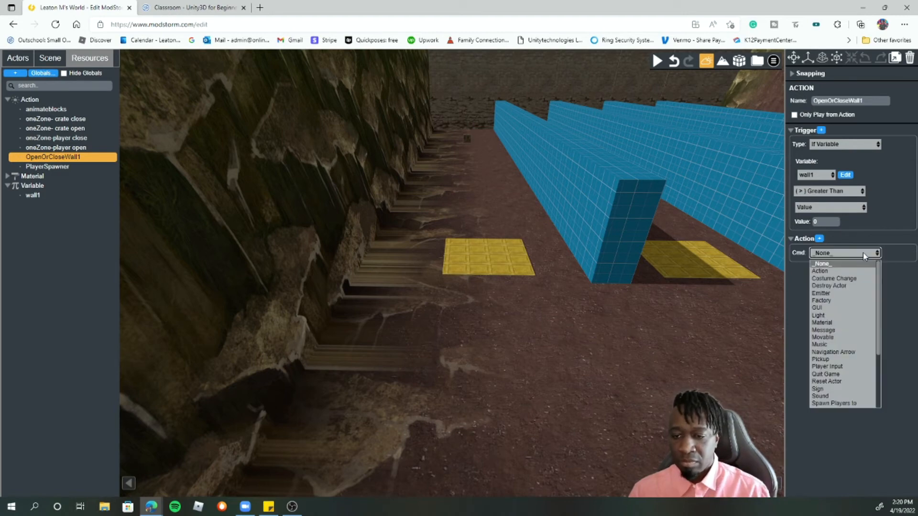
left_click(823, 337)
left_click(846, 272)
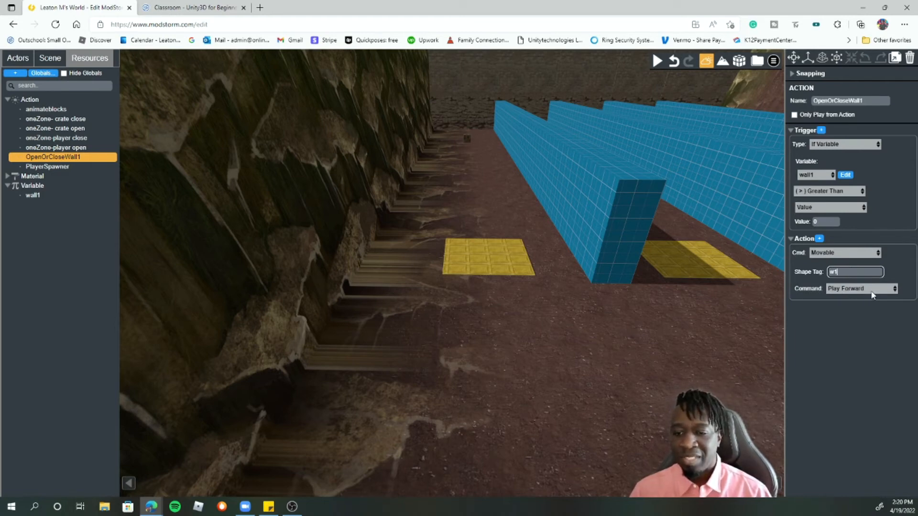
left_click(852, 344)
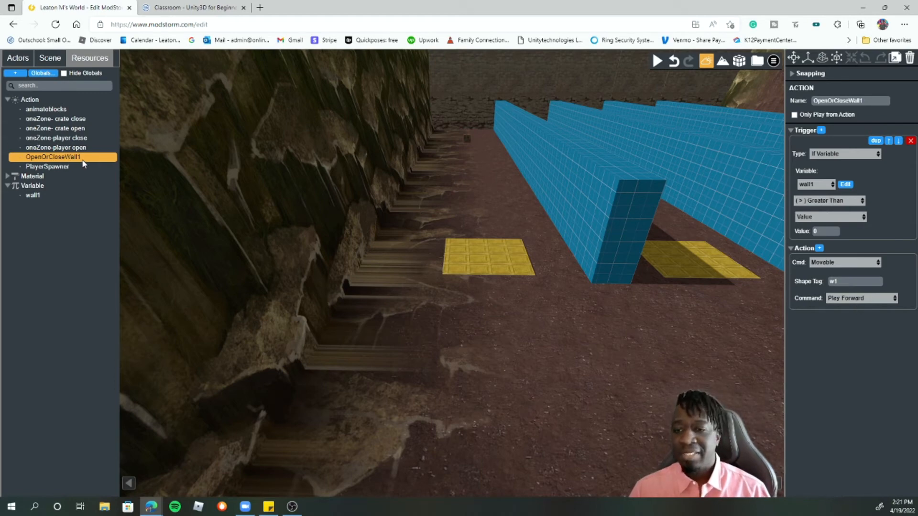
Rename the OpenOrCloseWall1 action as OpenWall1
left_click(849, 100)
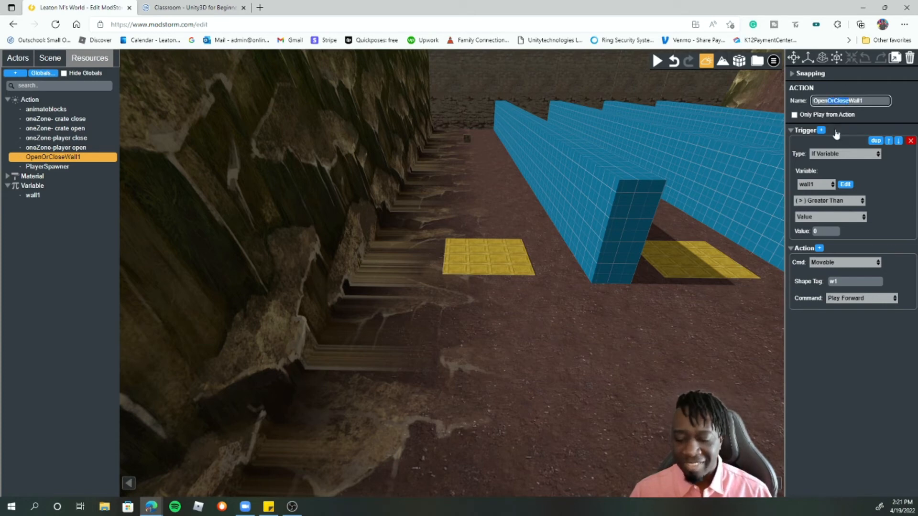
key("BackSpace")
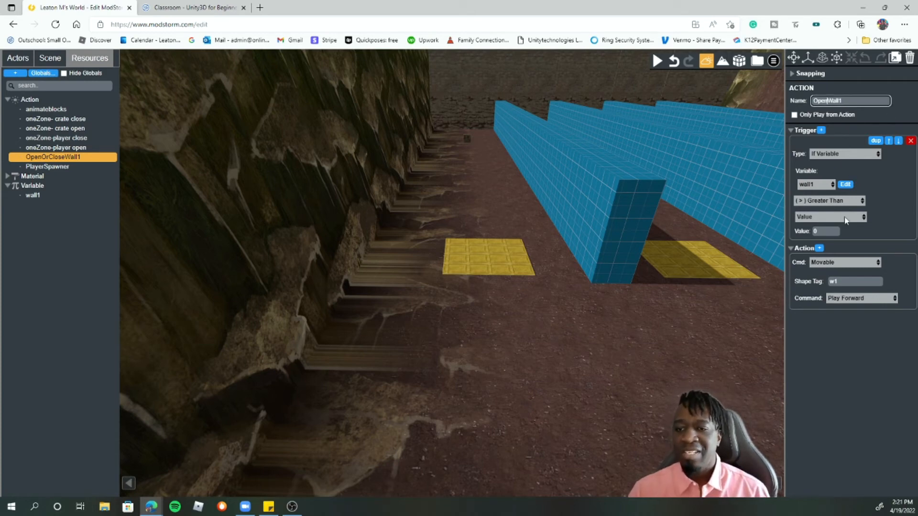
left_click(75, 206)
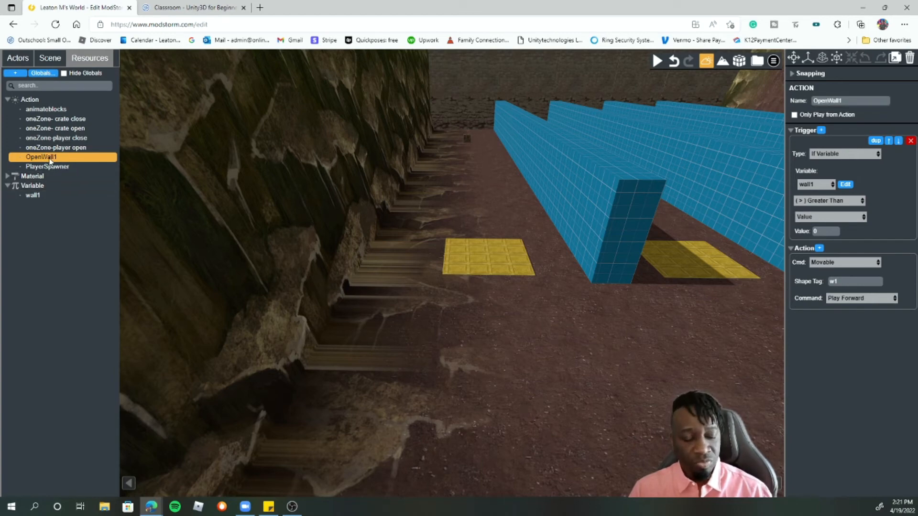
Clone the OpenWall1 action and rename the copy as OpenWall1-close
right_click(50, 161)
left_click(72, 171)
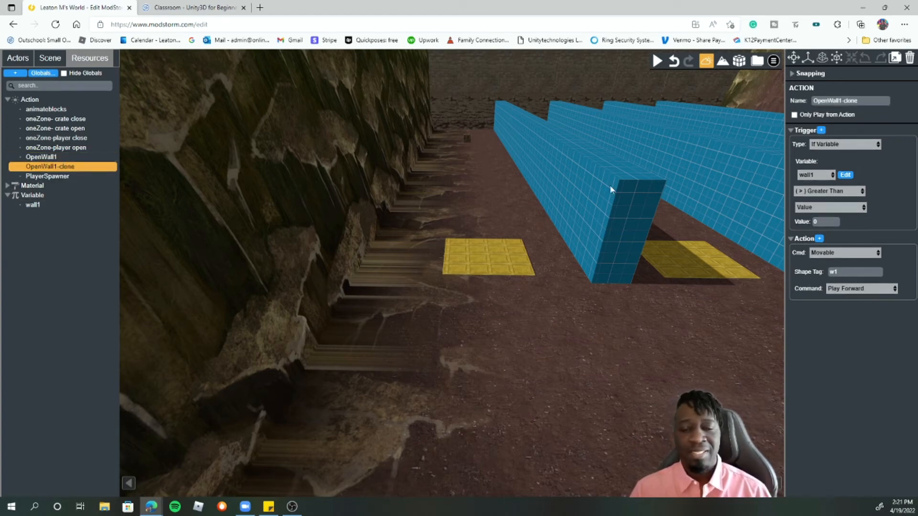
mouse_move(855, 129)
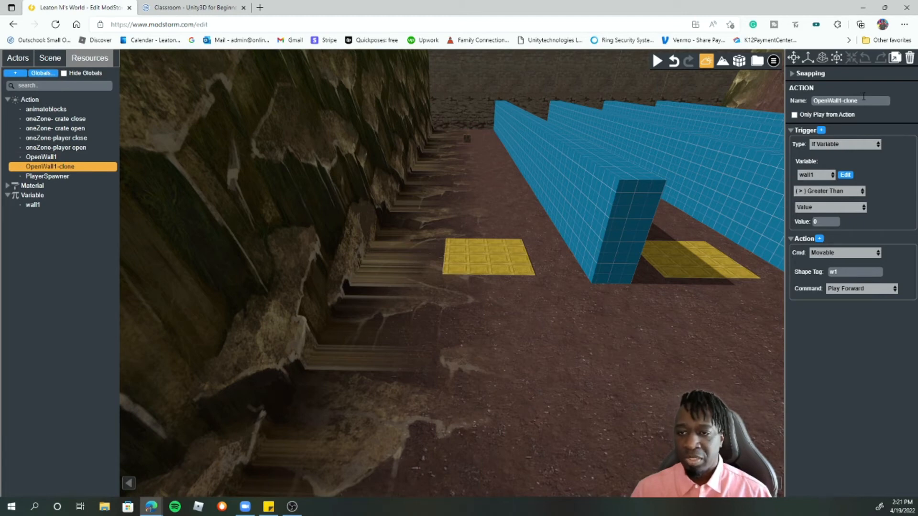
left_click_drag(865, 101, 843, 100)
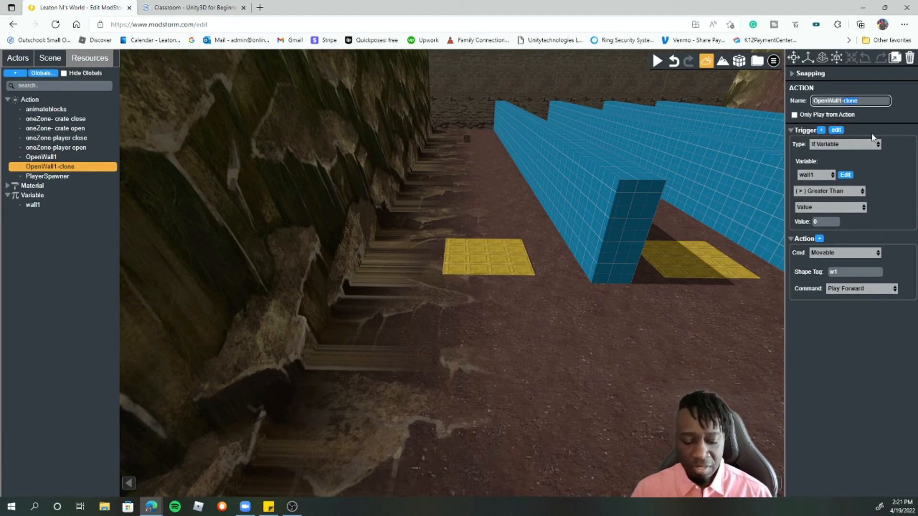
type("clos")
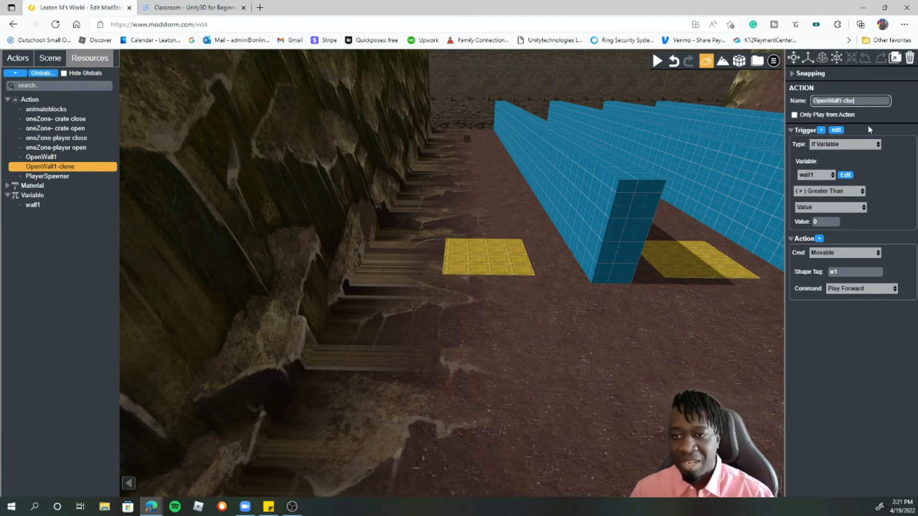
type("e")
key("Return")
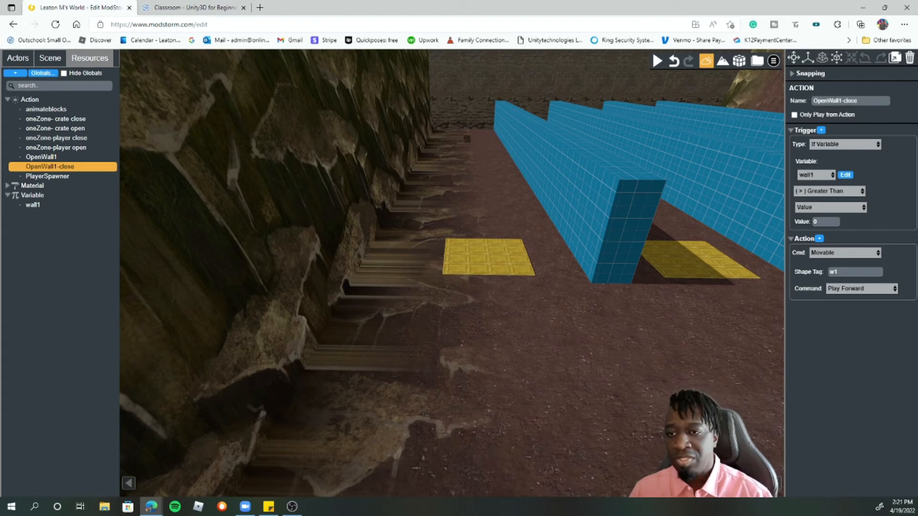
Set the wall1 comparison in the OpenWall1-close action's trigger to Equals
left_click(861, 192)
left_click(822, 203)
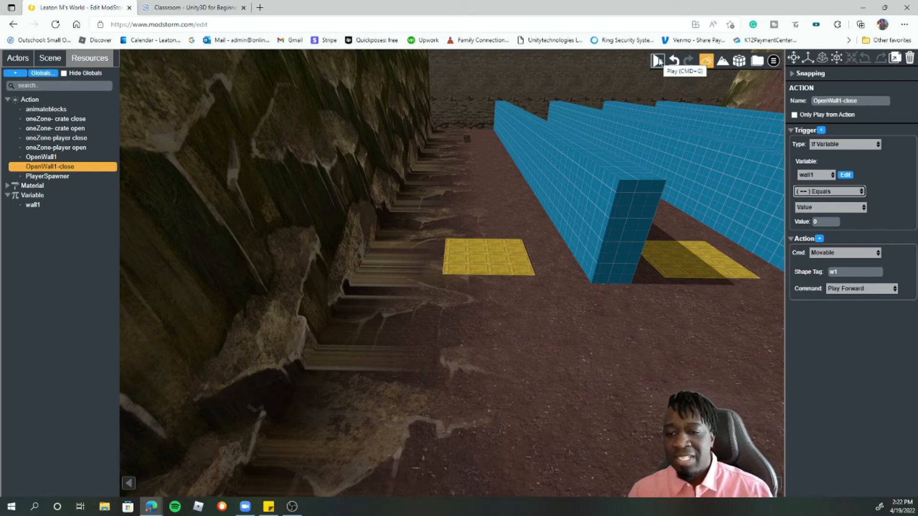
Set the Movable command of the OpenWall1-close action to Play Reverse
left_click(866, 289)
left_click(840, 312)
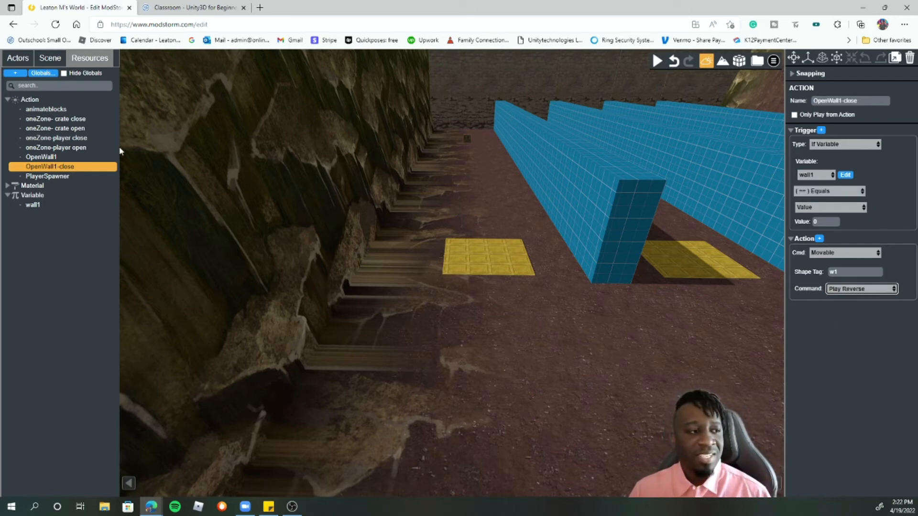
Review the triggers and commands of the OpenWall1, OpenWall1-close and oneZone player and crate actions
left_click(56, 158)
left_click(61, 167)
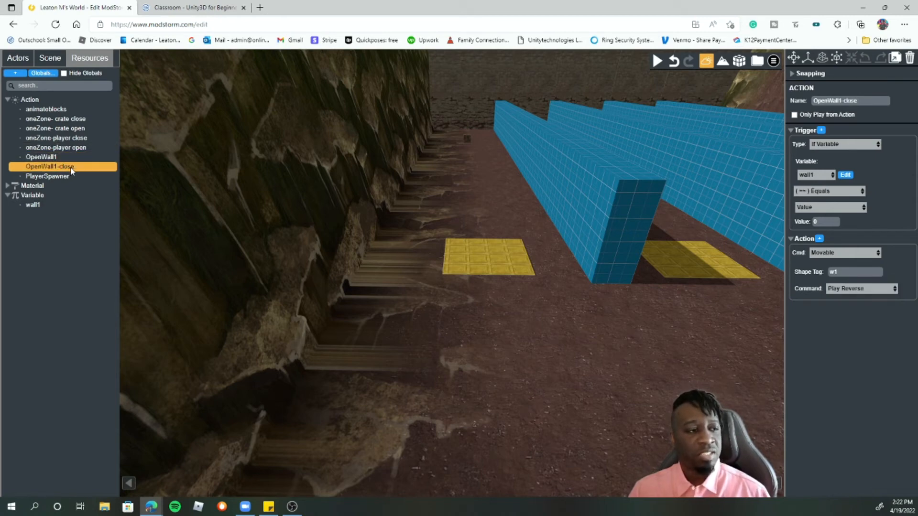
left_click(62, 156)
left_click(77, 147)
left_click(78, 138)
left_click(80, 128)
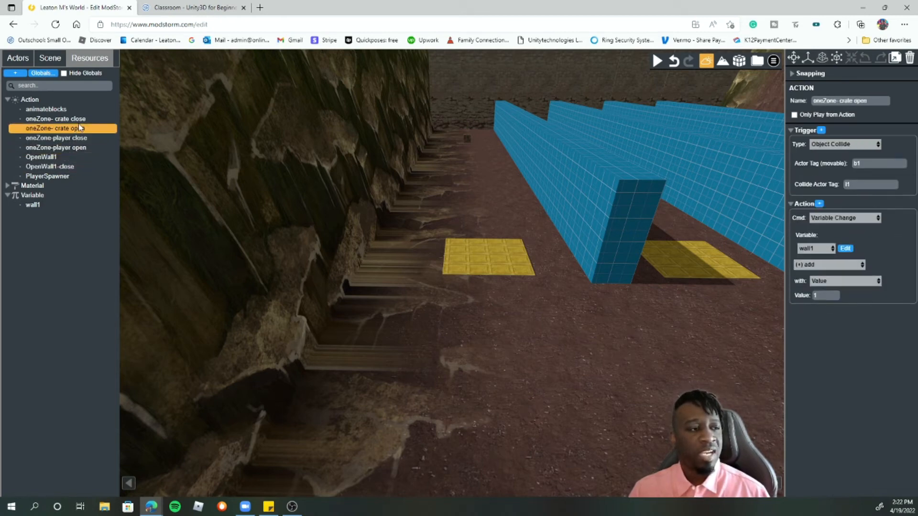
left_click(78, 118)
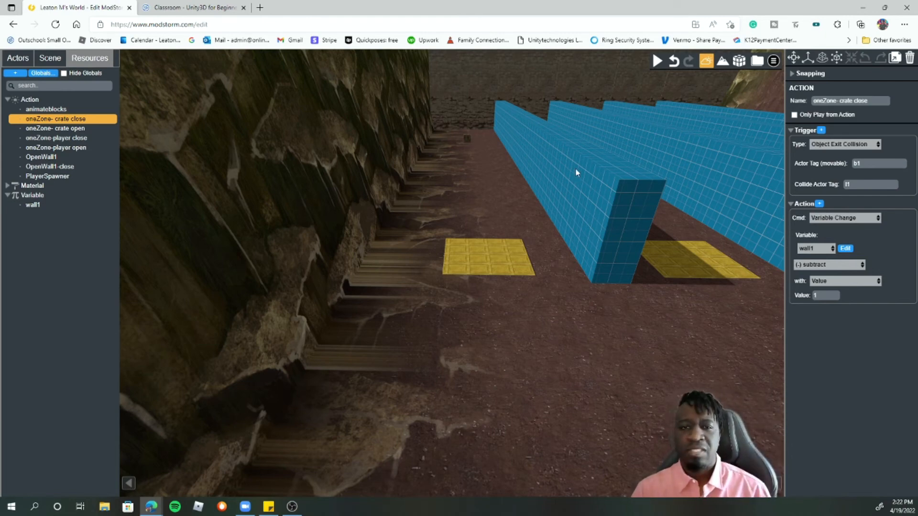
Start play mode and walk the avatar onto the yellow tile beside the first wall section
left_click(657, 60)
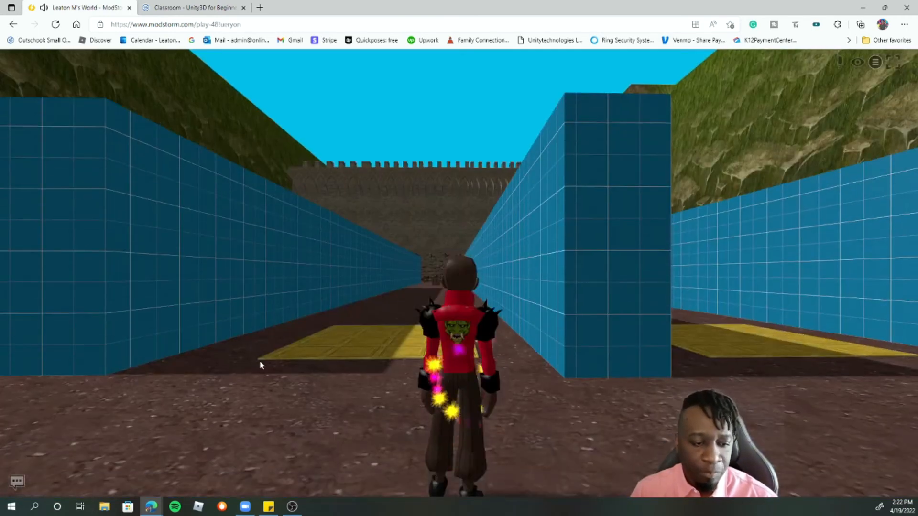
left_click(259, 361)
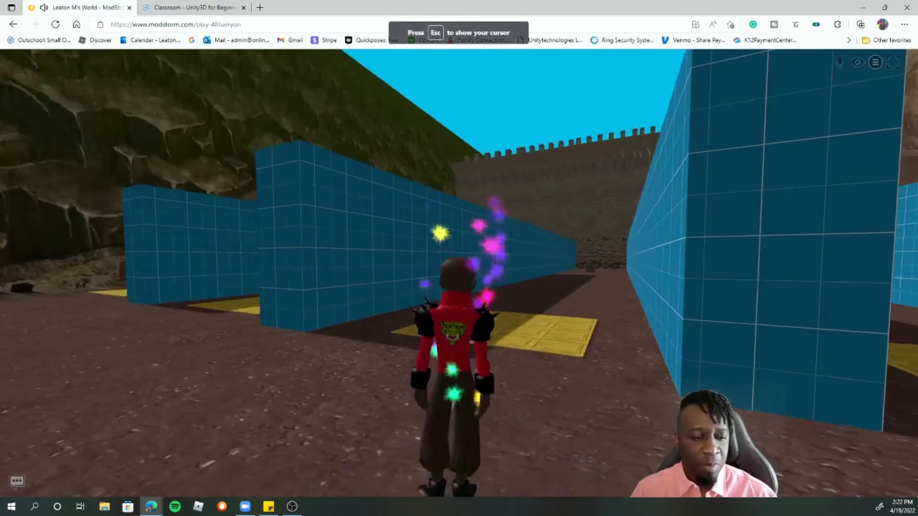
key("w")
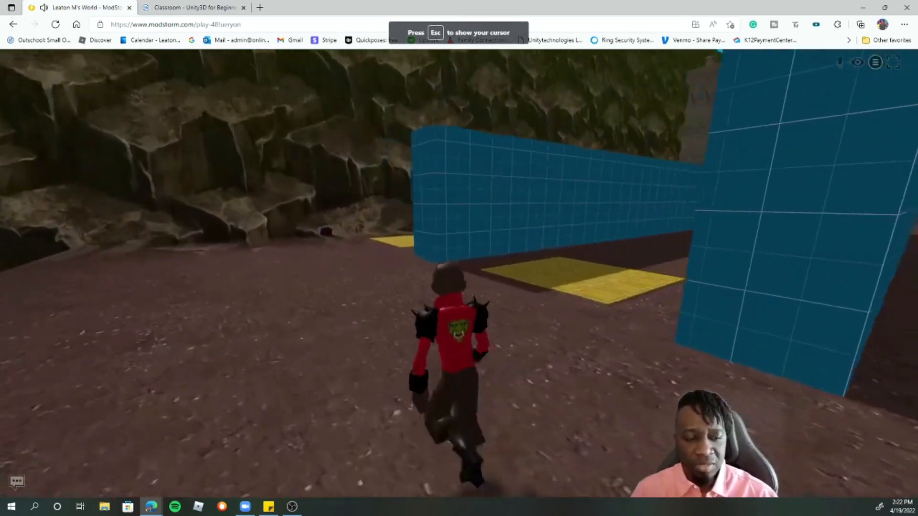
key("w")
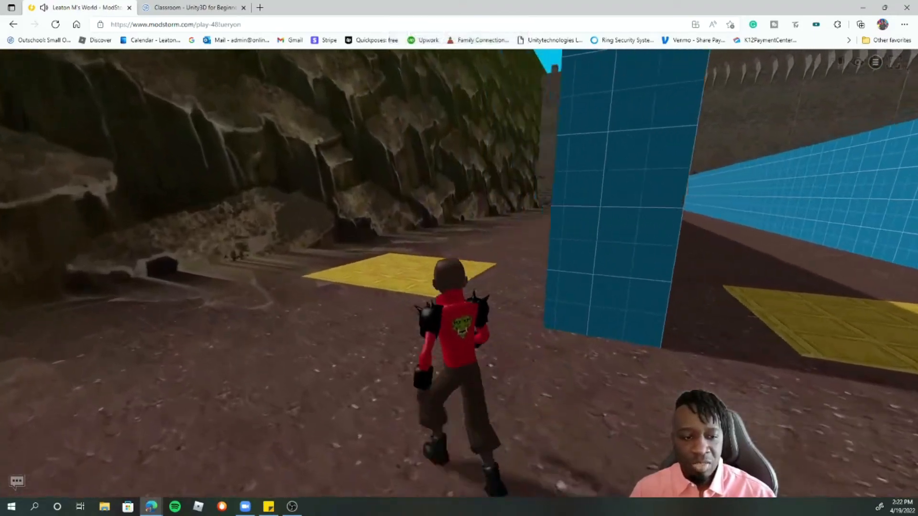
key("w")
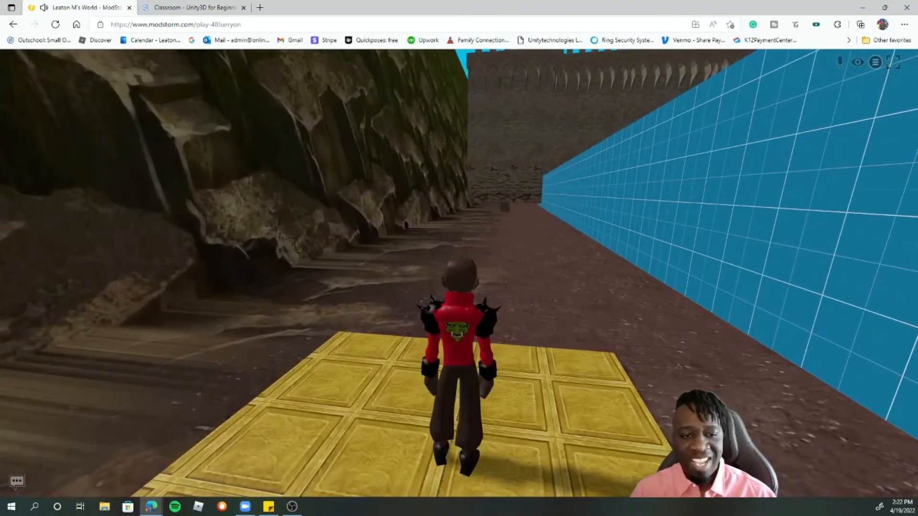
Step the avatar off the first yellow tile and back on to test the wall's opening and closing
key("d")
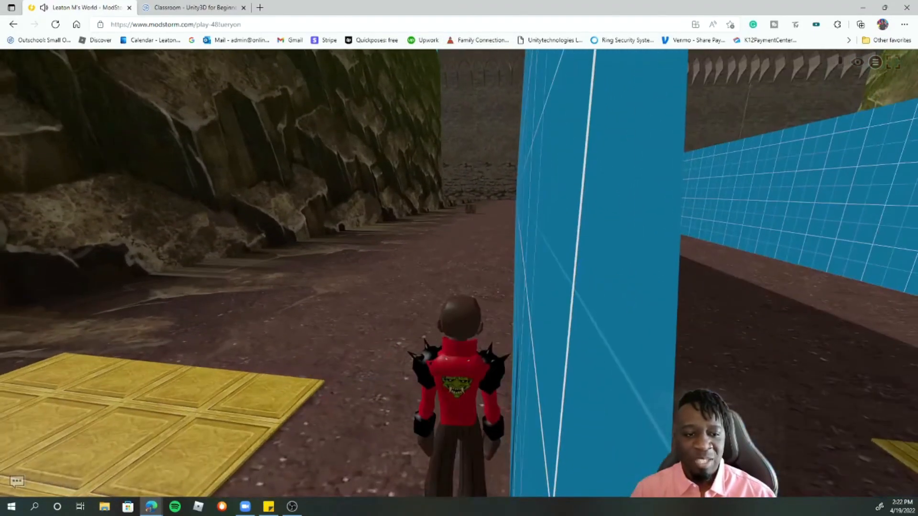
key("a")
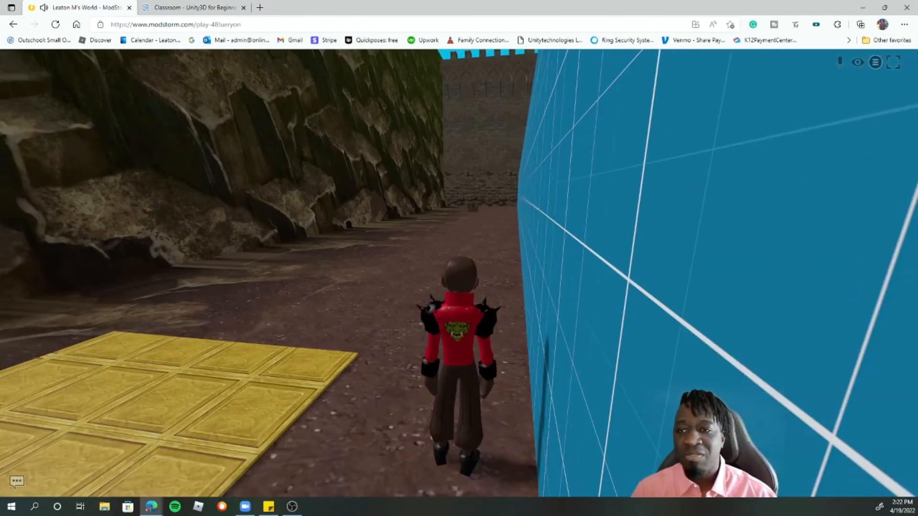
key("a")
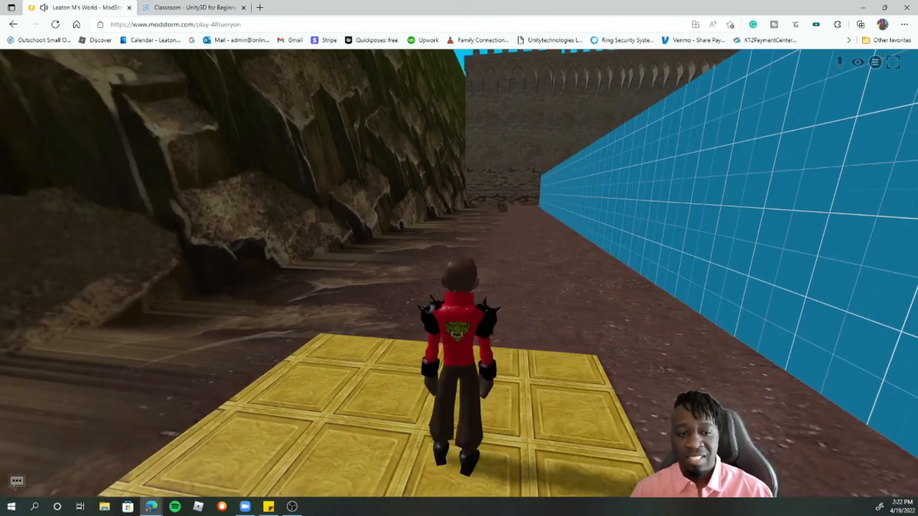
key("d")
Walk the avatar down the first passage and bring the wooden crate onto the yellow tile
key("w")
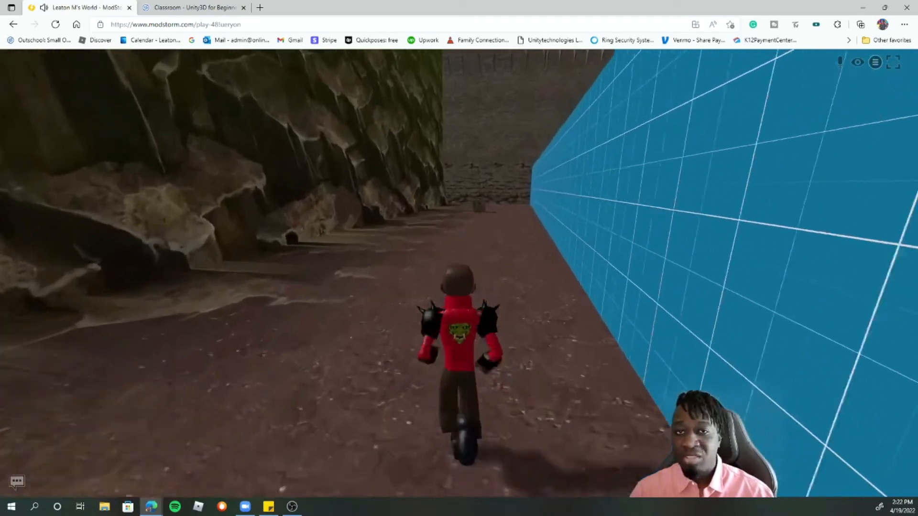
key("w")
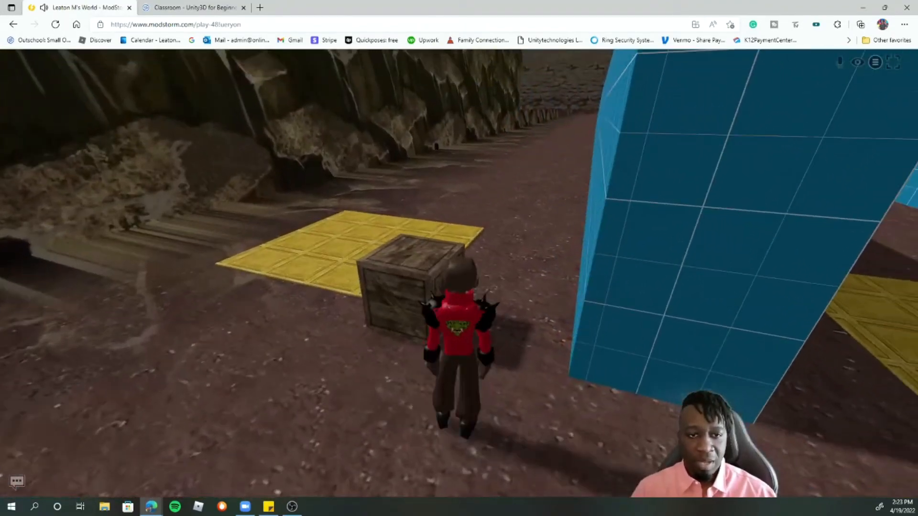
key("a")
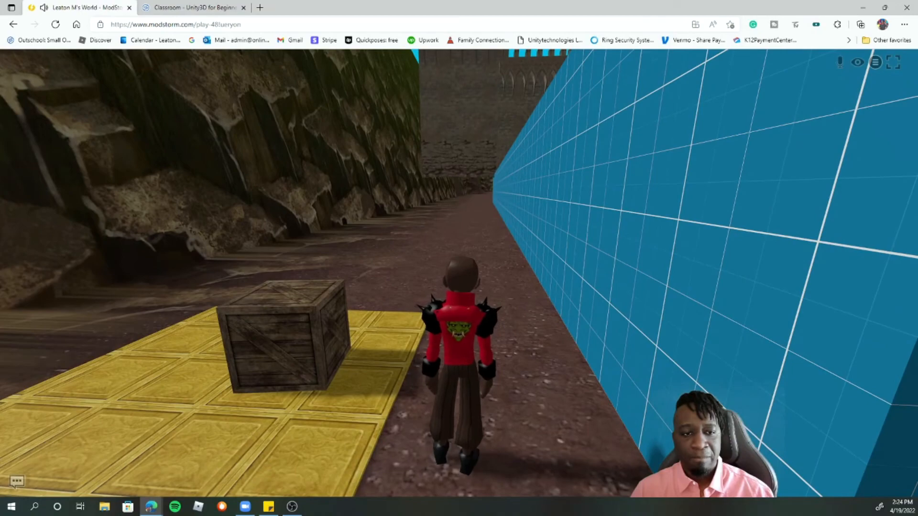
Walk the avatar across and off the yellow tile while the crate rests on it
key("w")
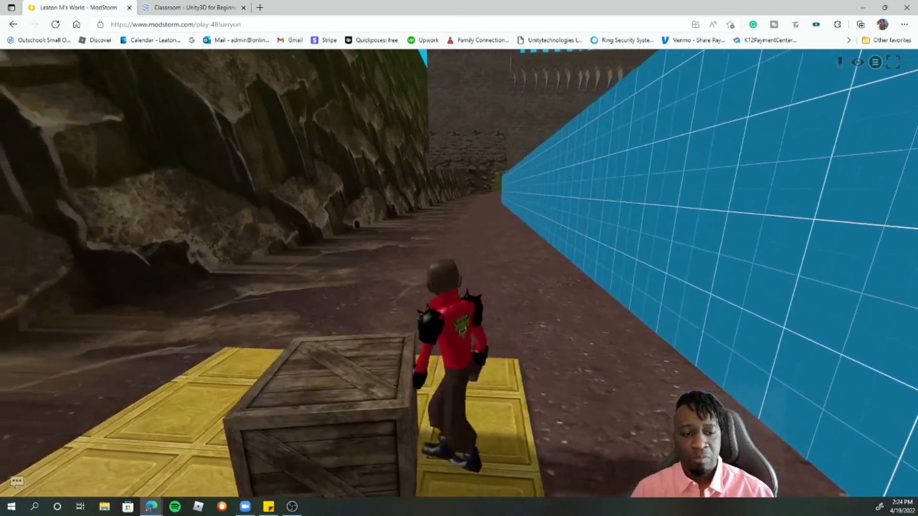
key("s")
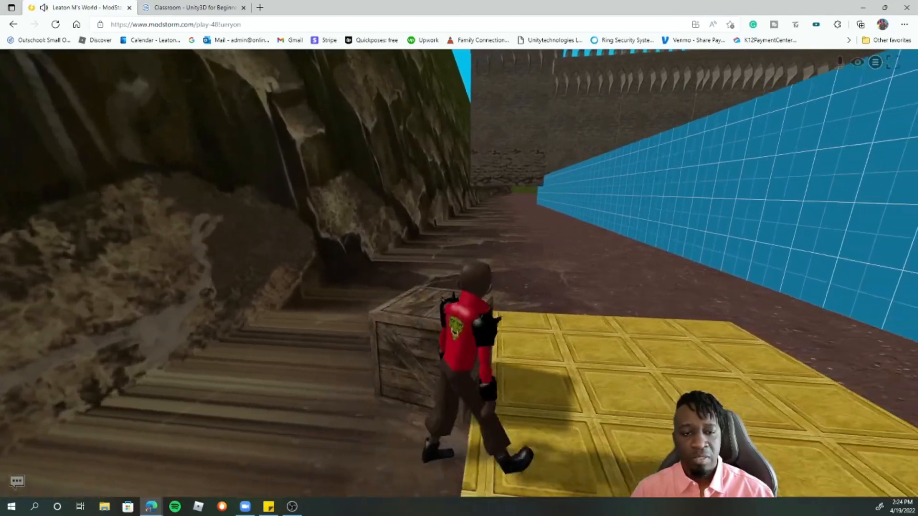
key("w")
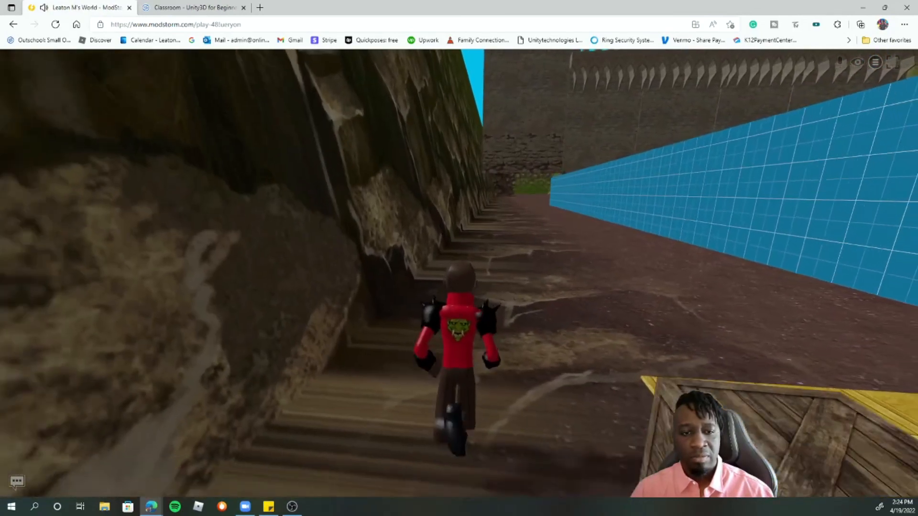
key("s")
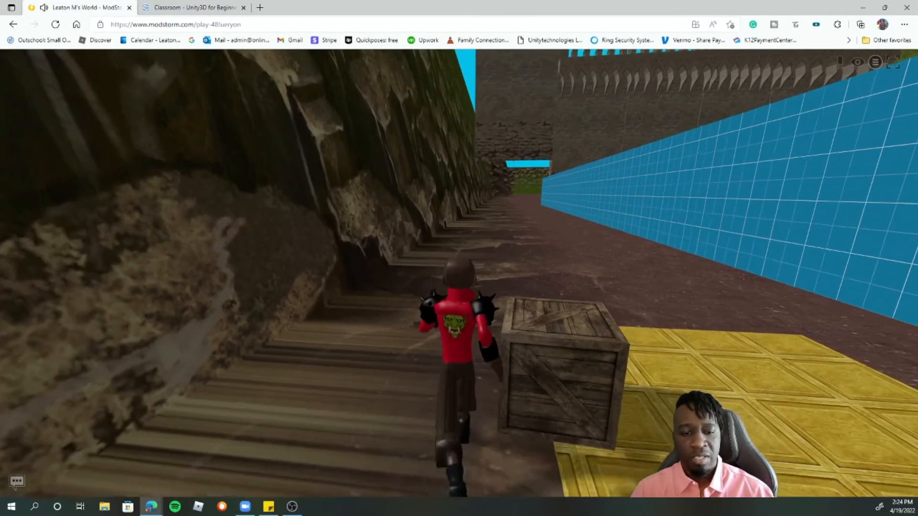
key("w")
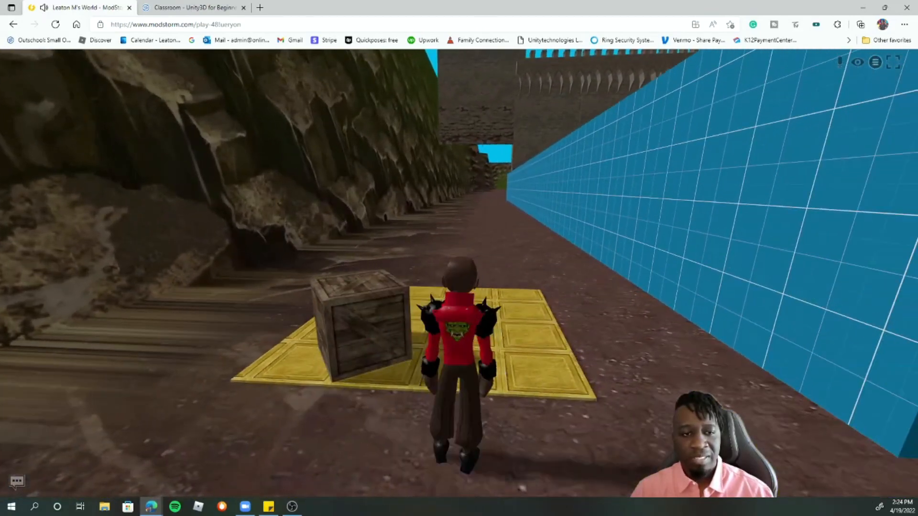
Push against the crate on the yellow tile, jump onto it and move around to test the wall
key("a")
key("w")
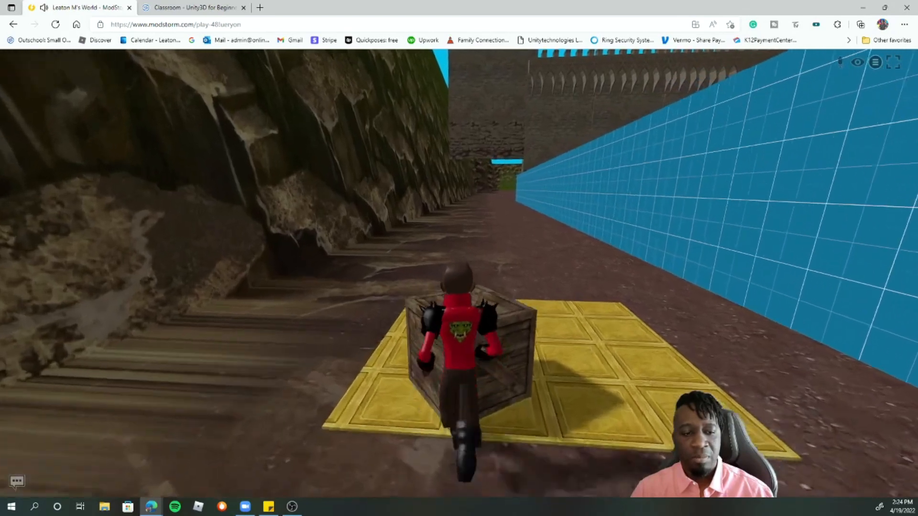
key("space")
key("space")
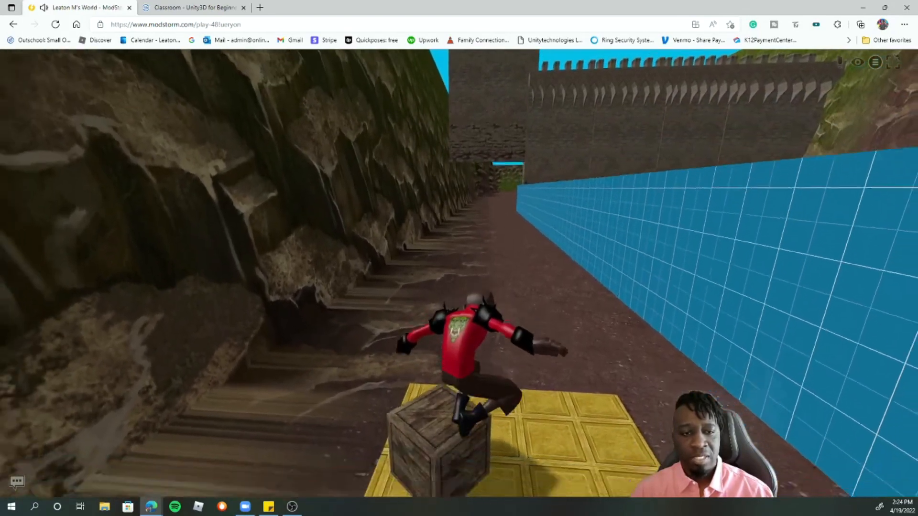
key("s")
key("d")
key("a")
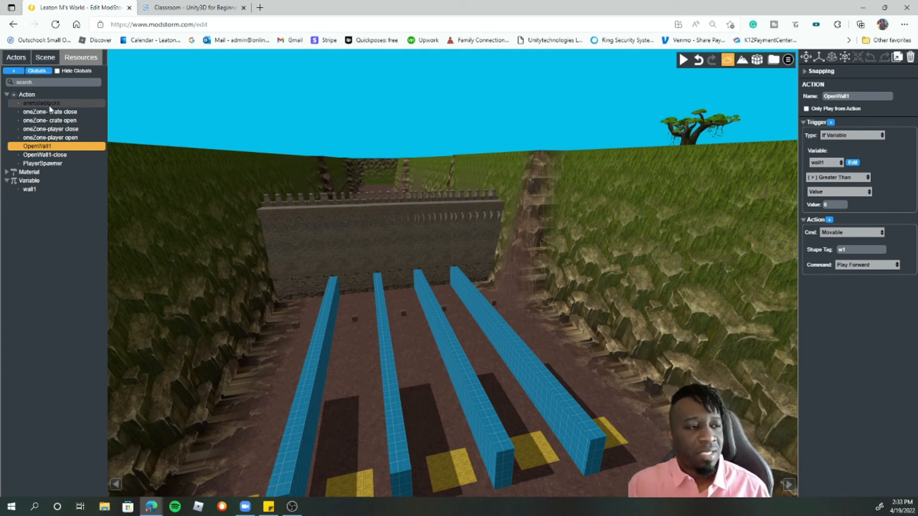
Compare the OpenWall1-close and OpenWall1 actions, and open the comparison value in OpenWall1's trigger
left_click(44, 154)
left_click(44, 149)
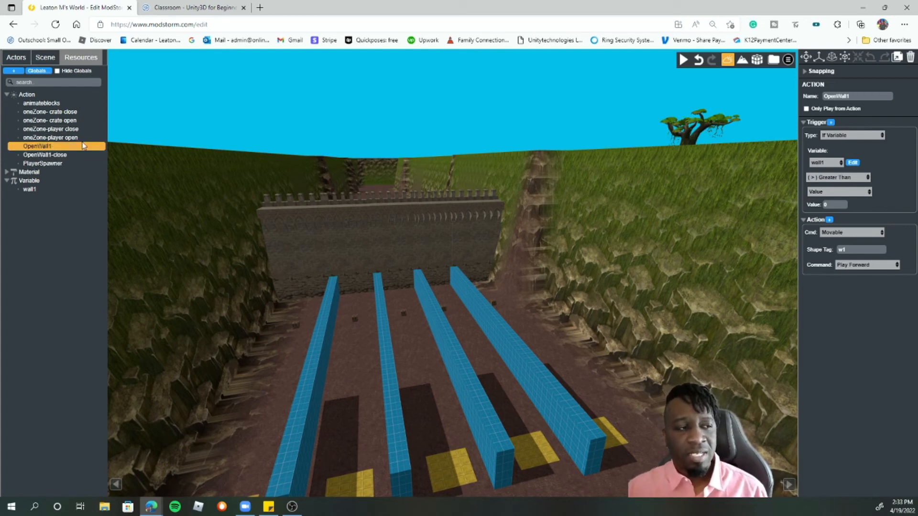
left_click(831, 204)
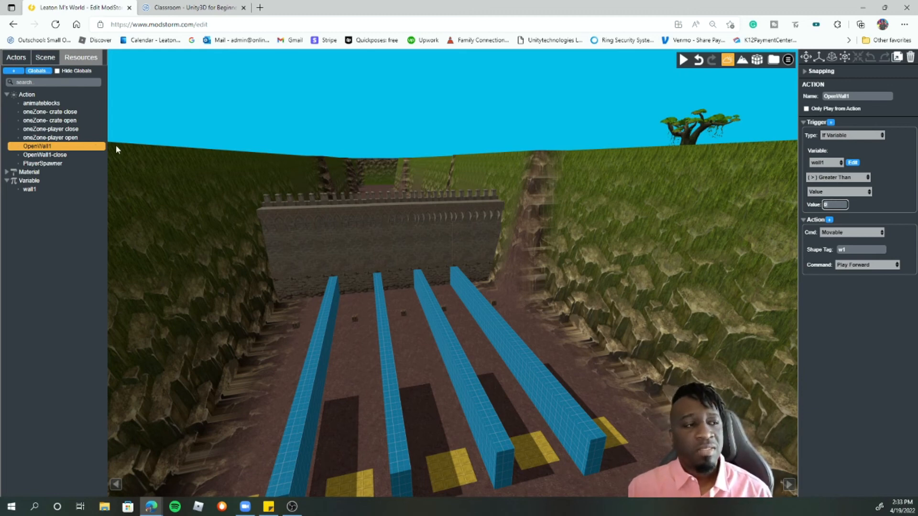
Set the wall1 comparison in the OpenWall1-close action's trigger to Less Than and open its comparison value for editing
left_click(46, 155)
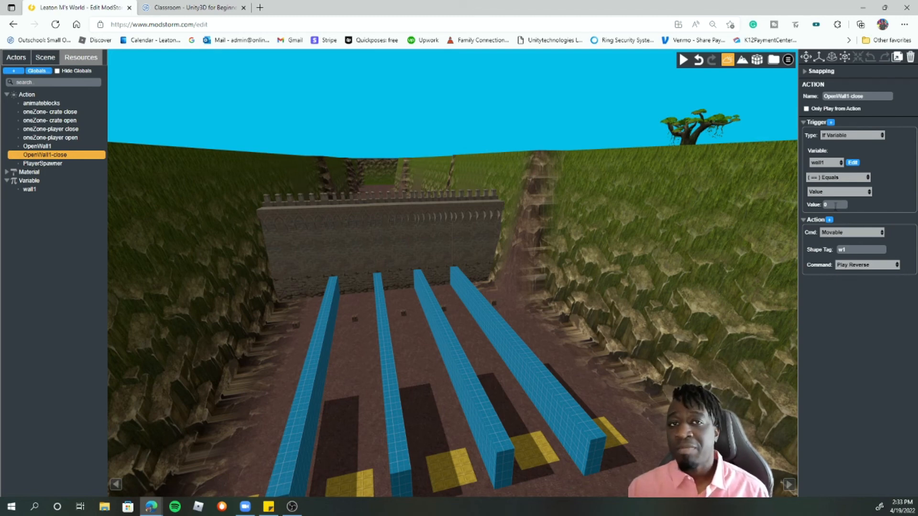
left_click(866, 178)
left_click(840, 195)
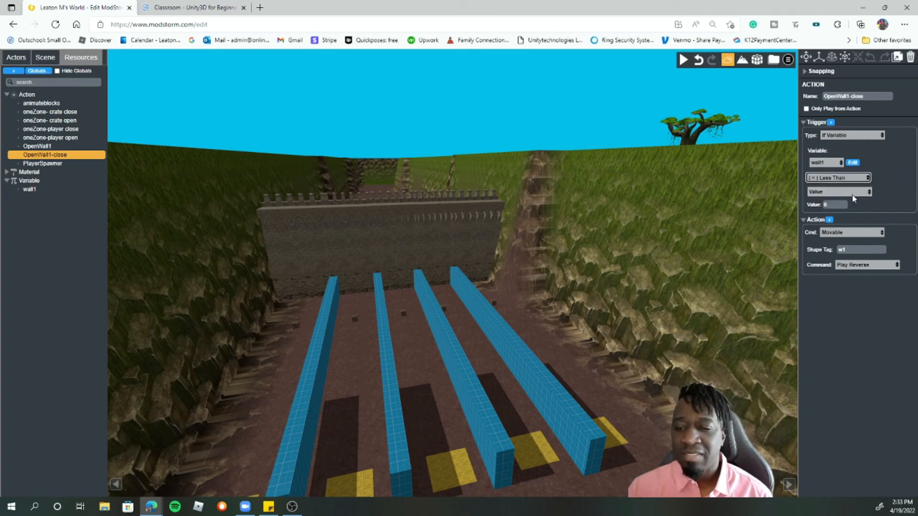
left_click(831, 205)
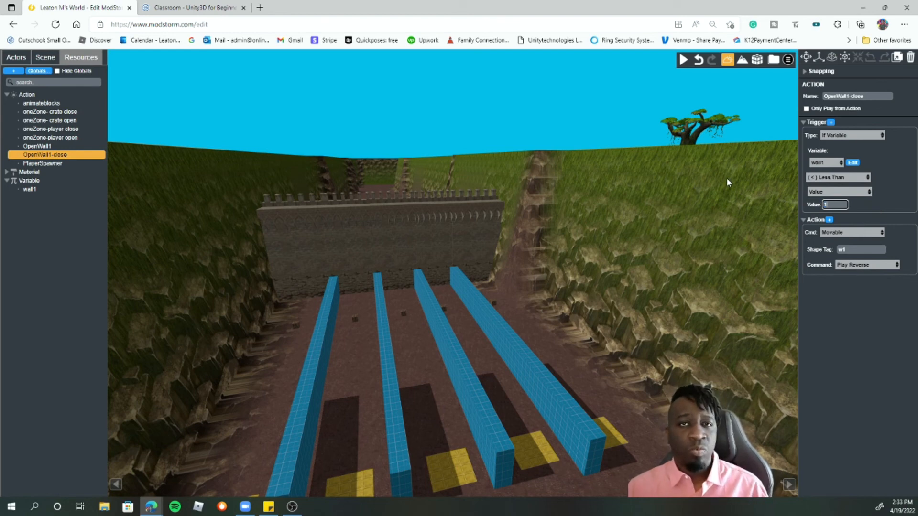
Review the OpenWall1 action, the wall1 variable and the oneZone crate and player open and close actions
left_click(55, 146)
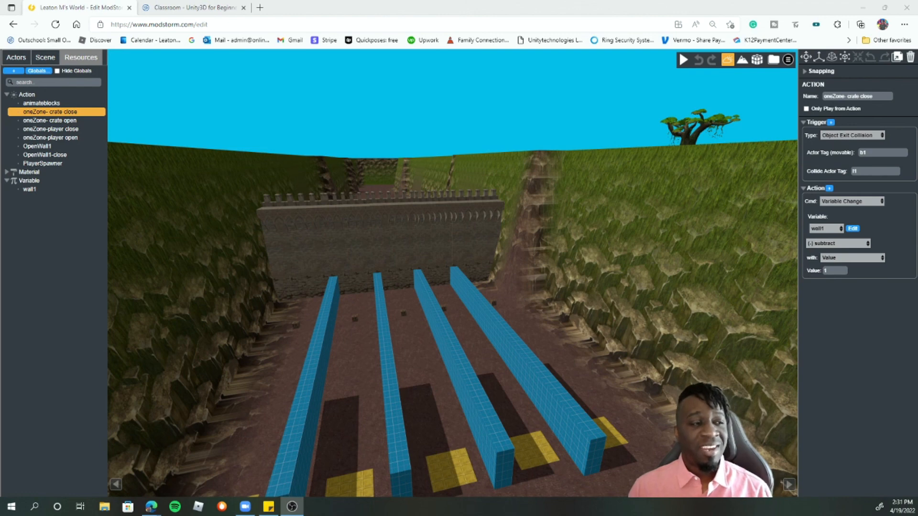
left_click(37, 191)
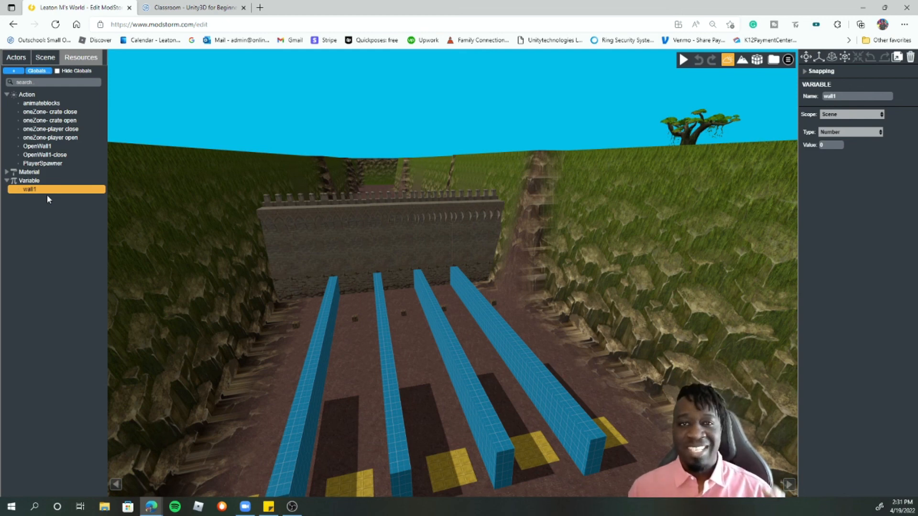
left_click(54, 148)
left_click(60, 130)
left_click(55, 113)
left_click(56, 123)
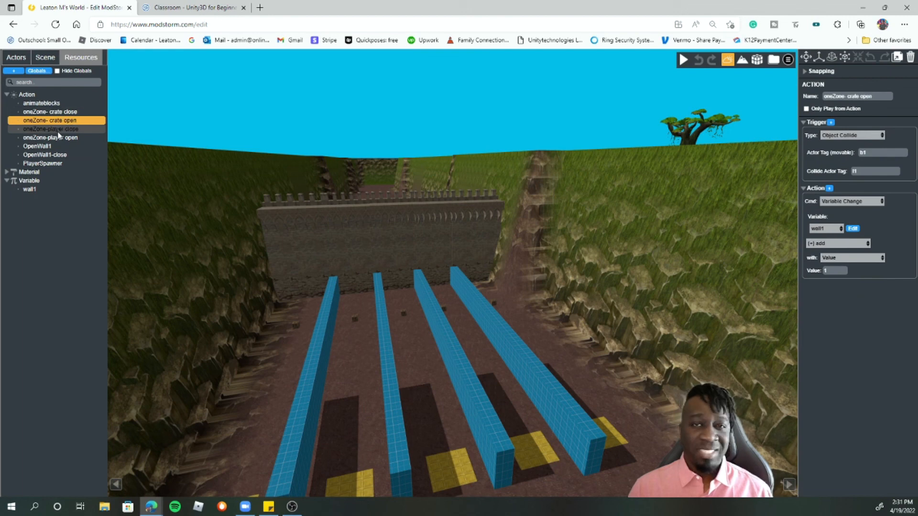
left_click(58, 131)
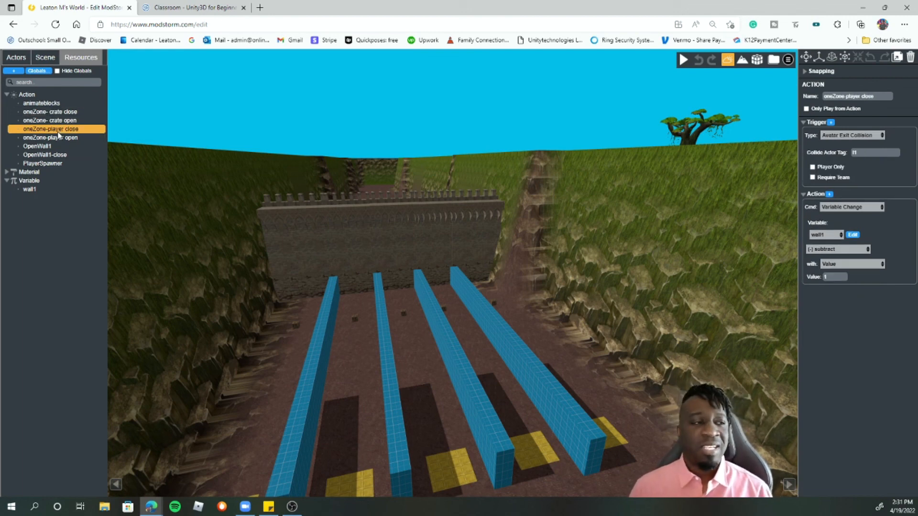
left_click(55, 147)
left_click(60, 139)
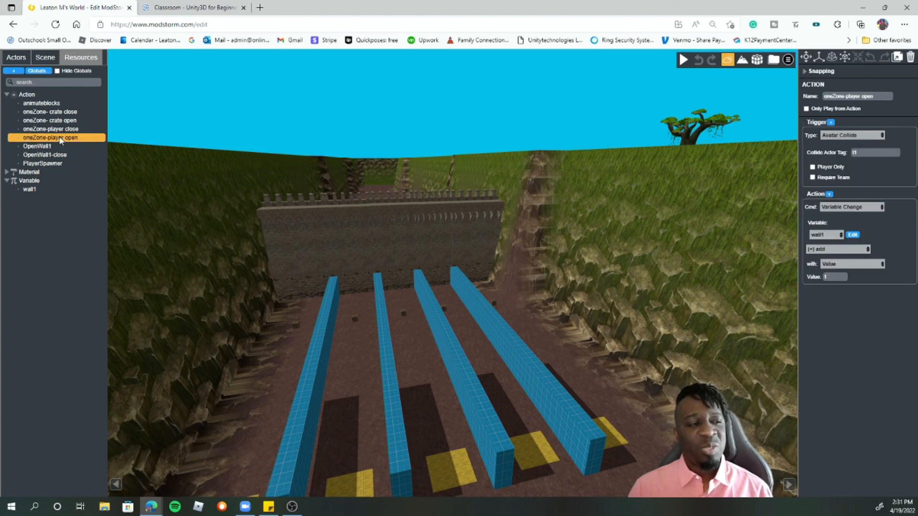
left_click(62, 121)
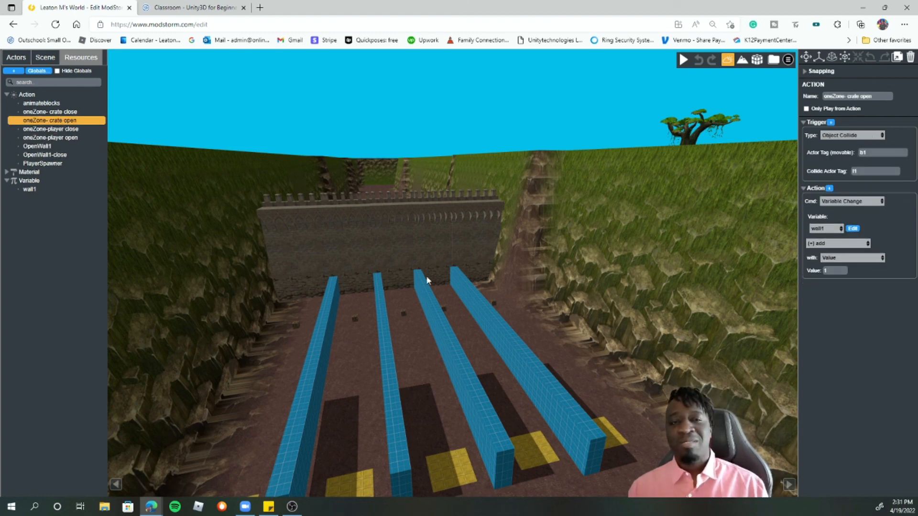